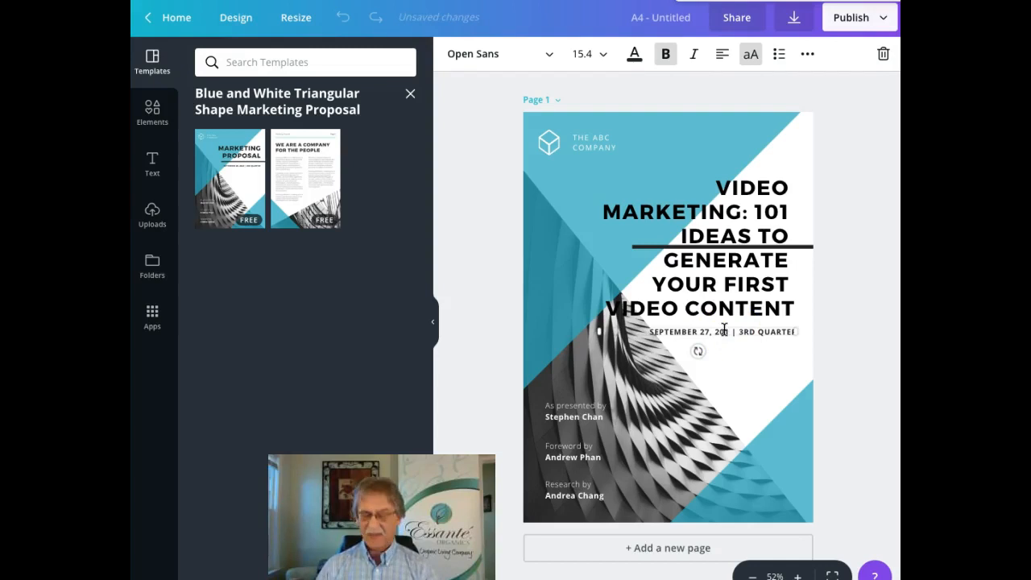
Step: Delete '| 3RD QUARTER' so the cover date line reads SEPTEMBER 27, 2018
click(788, 331)
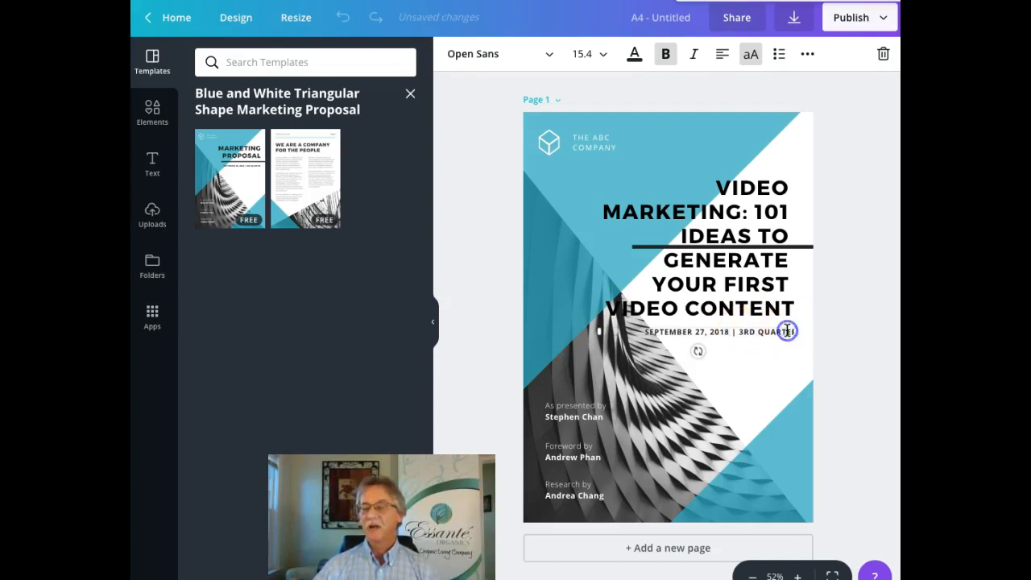
key(BackSpace)
key(BackSpace)
key(BackSpace)
key(BackSpace)
key(BackSpace)
key(BackSpace)
key(BackSpace)
key(BackSpace)
key(BackSpace)
key(BackSpace)
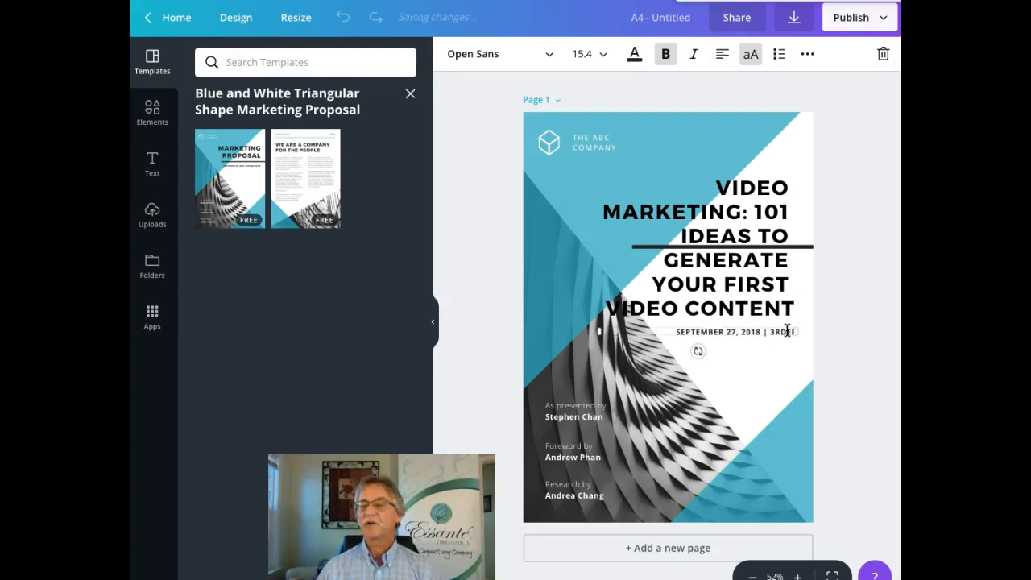
key(BackSpace)
key(BackSpace)
key(BackSpace)
key(BackSpace)
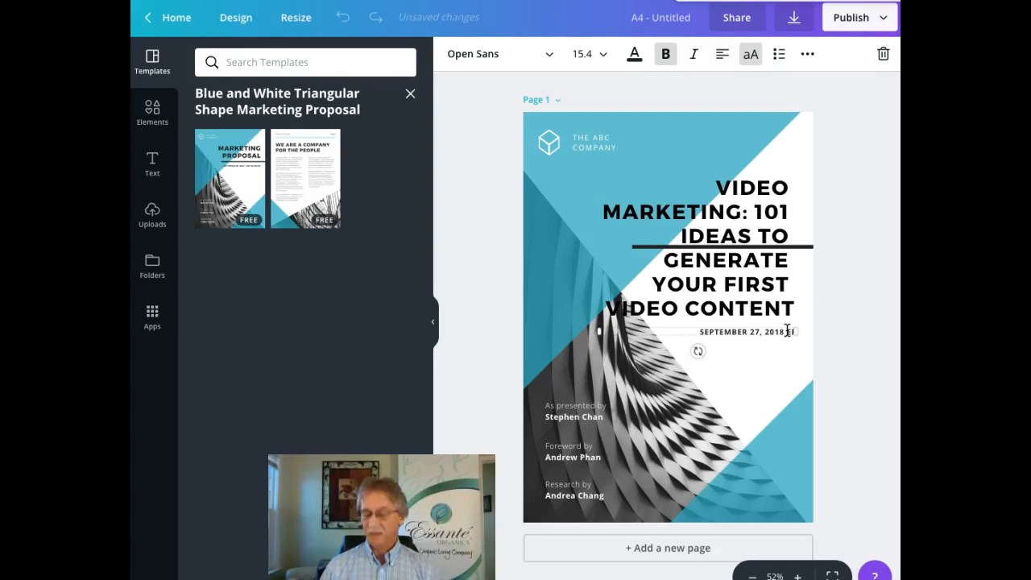
key(BackSpace)
key(BackSpace)
key(BackSpace)
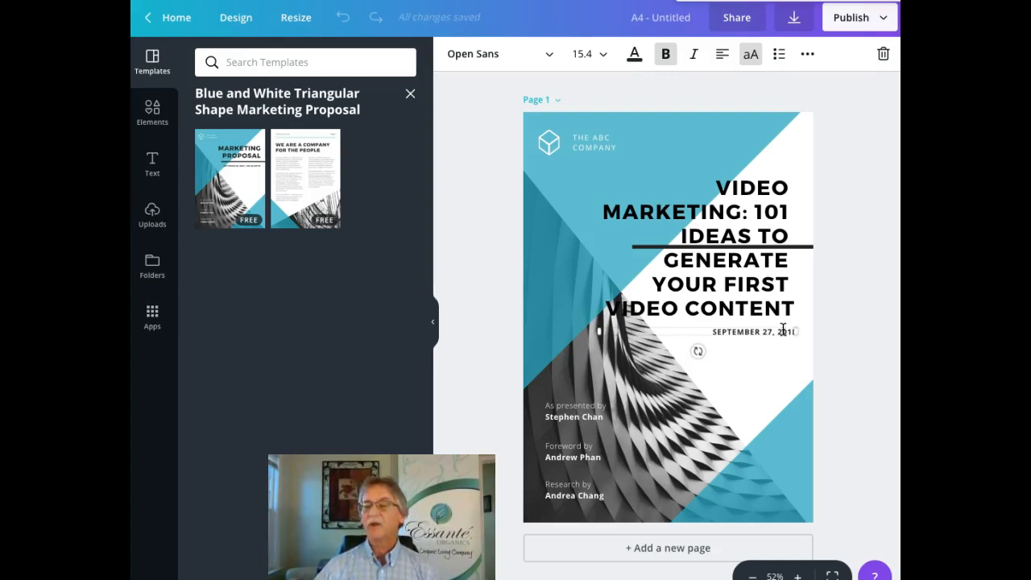
click(709, 330)
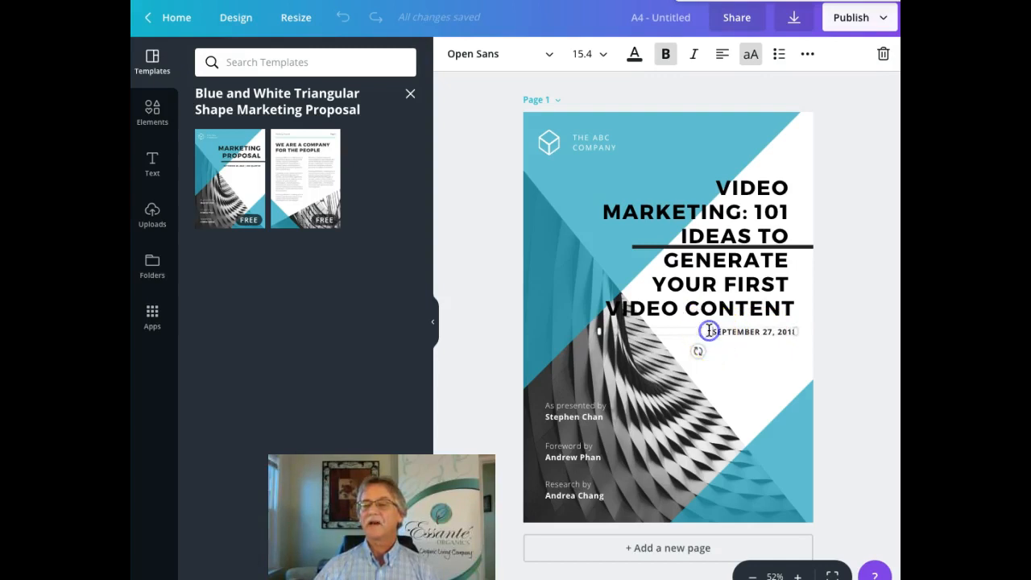
click(742, 356)
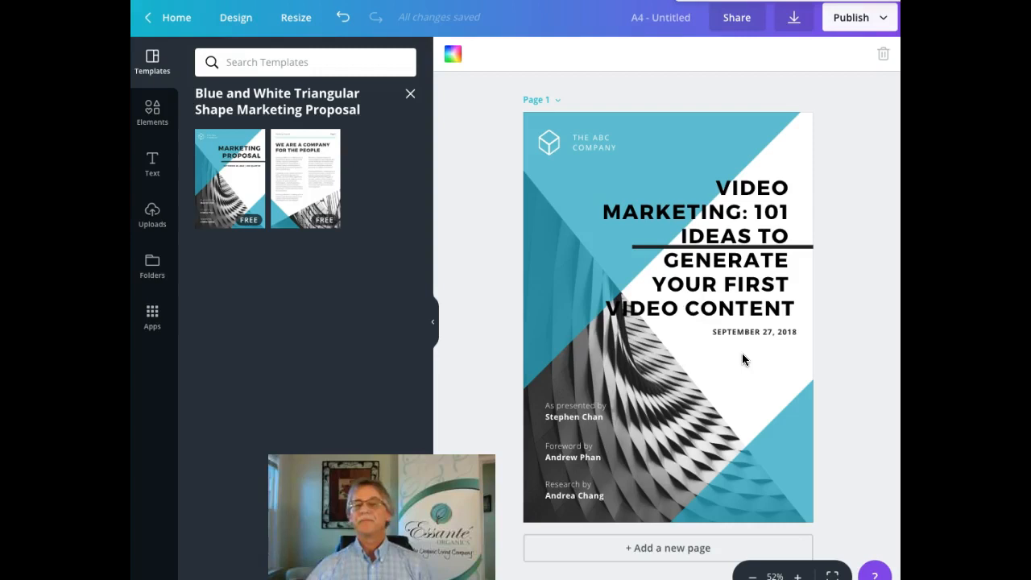
Step: Replace the THE ABC COMPANY header with ONLINE MARKETING 101, widening the box to fit one line
click(593, 142)
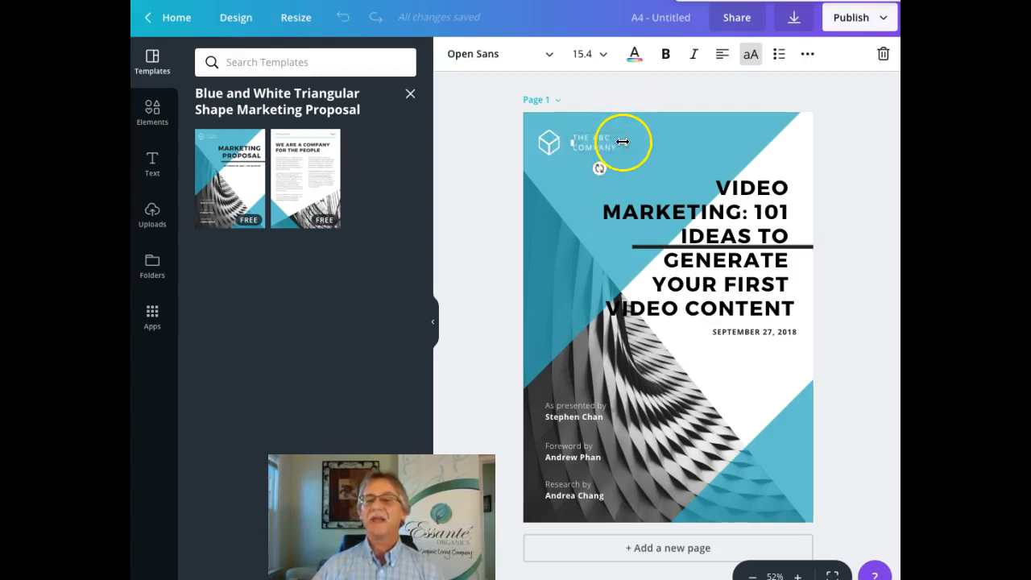
drag(627, 146, 661, 144)
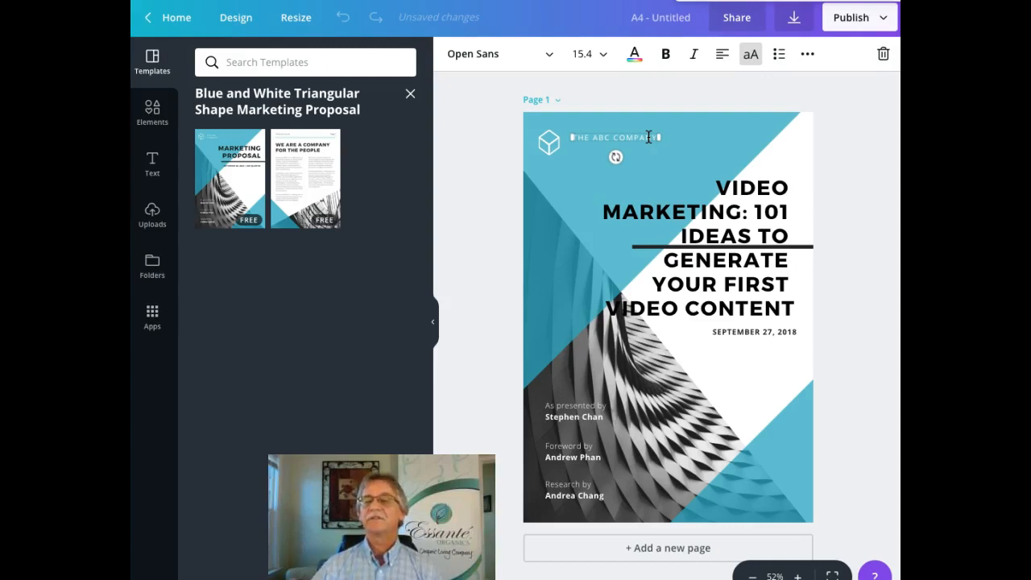
click(643, 137)
double_click(646, 137)
key(BackSpace)
key(BackSpace)
key(BackSpace)
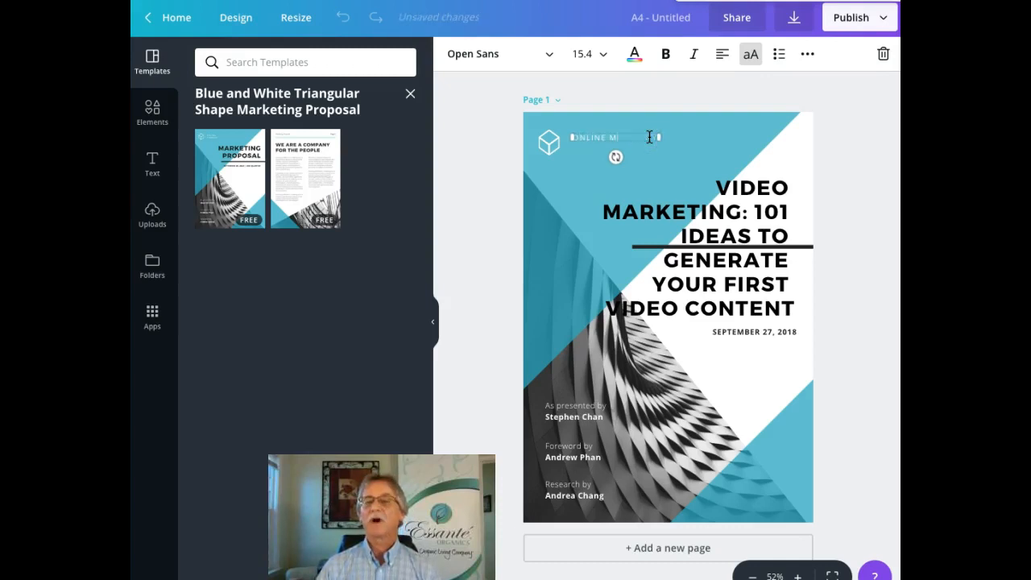
text(ONLINE MARKETING 10)
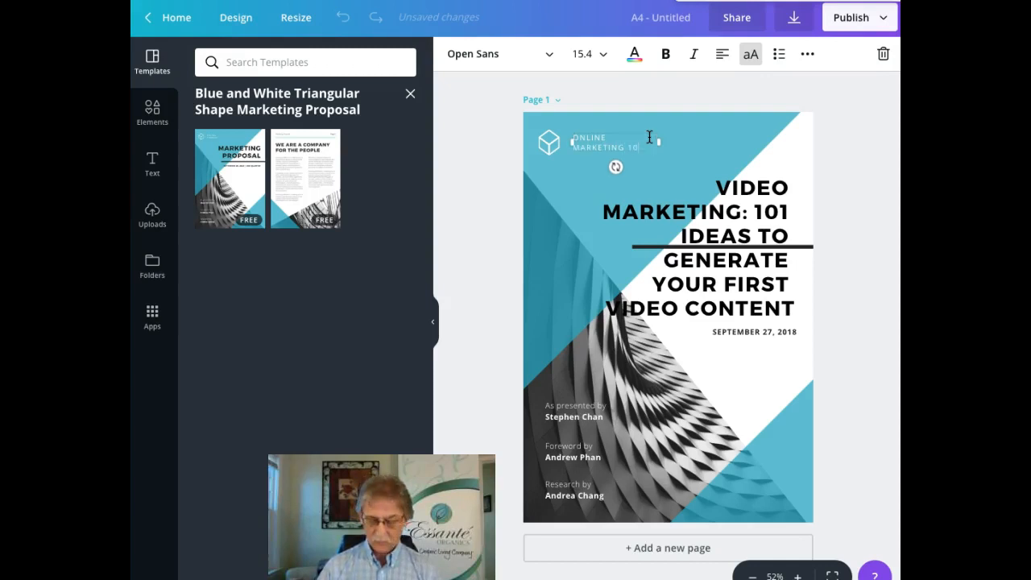
drag(658, 145, 679, 143)
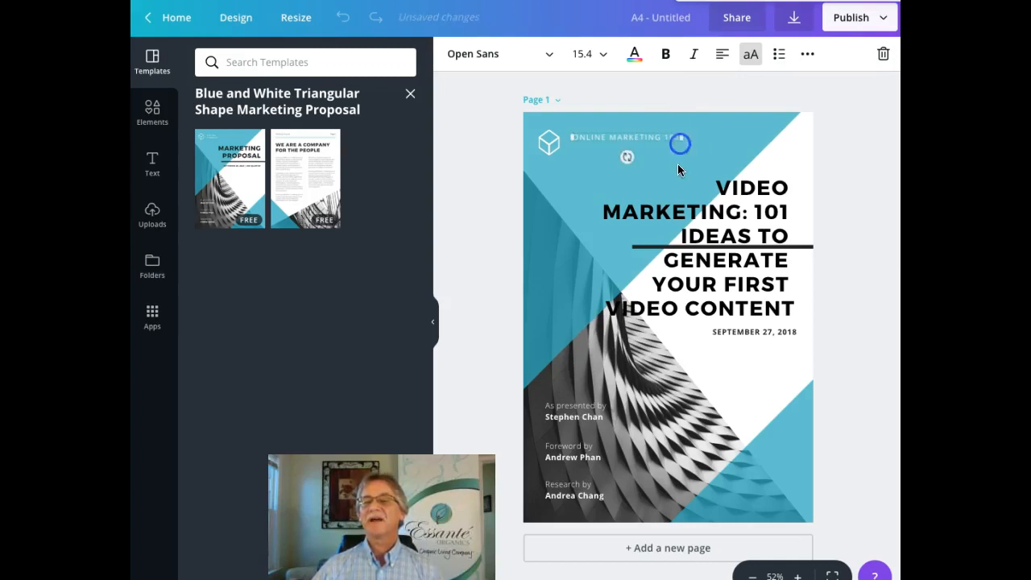
click(678, 166)
click(621, 160)
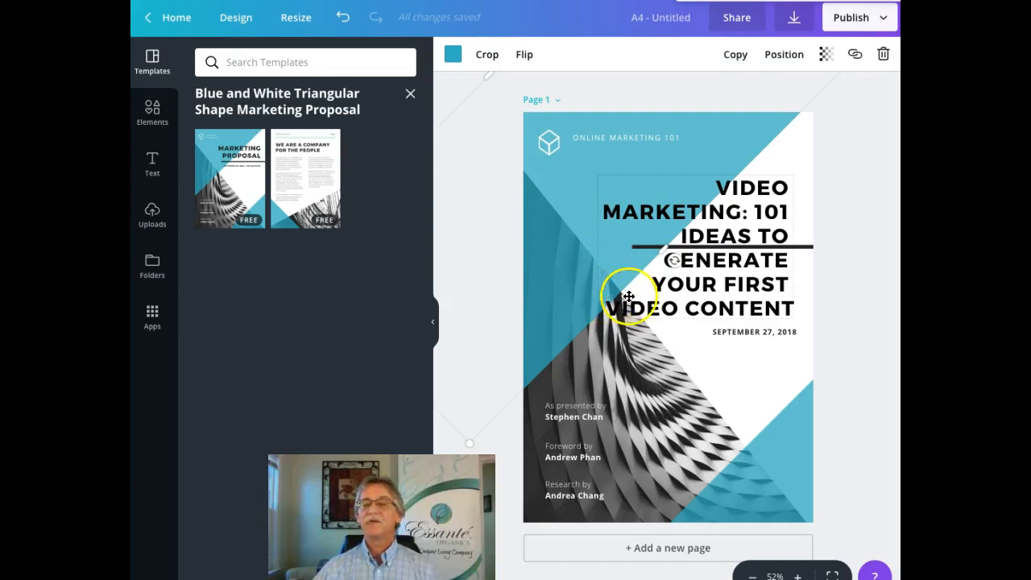
drag(552, 142, 553, 143)
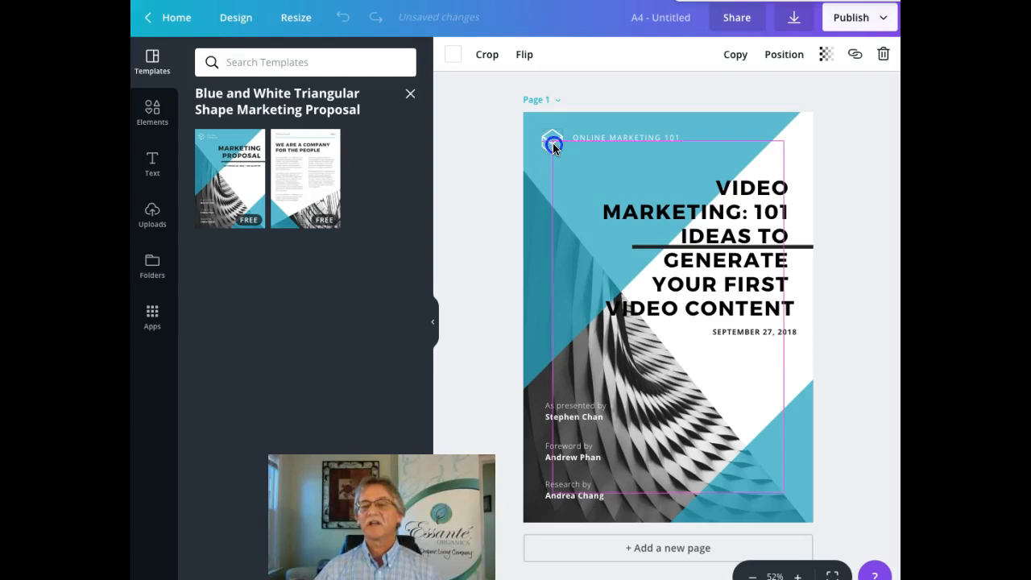
click(660, 157)
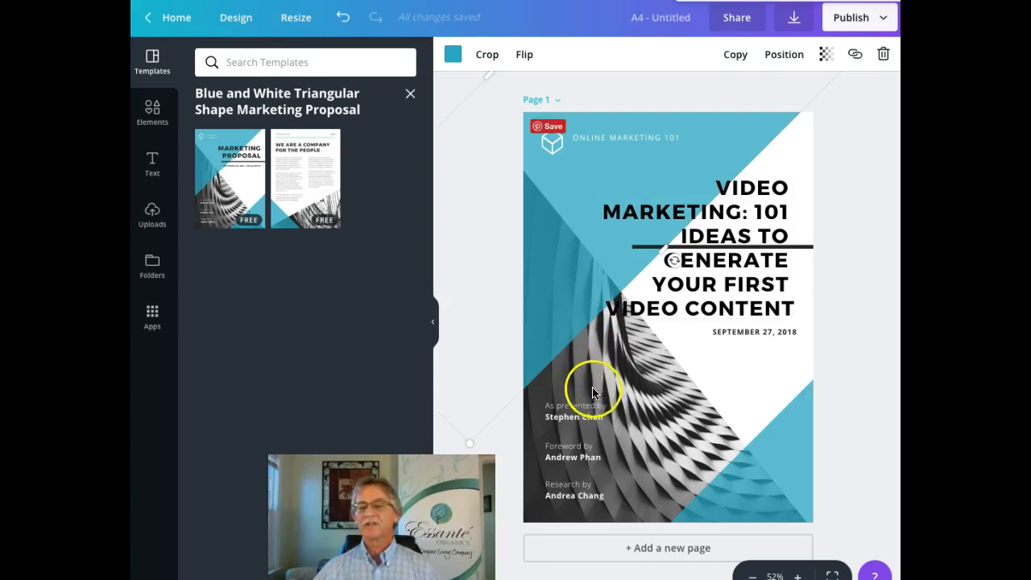
click(587, 417)
Step: Replace the presenter name with the two new presenters' names and delete the Foreword by credit
drag(612, 417, 546, 416)
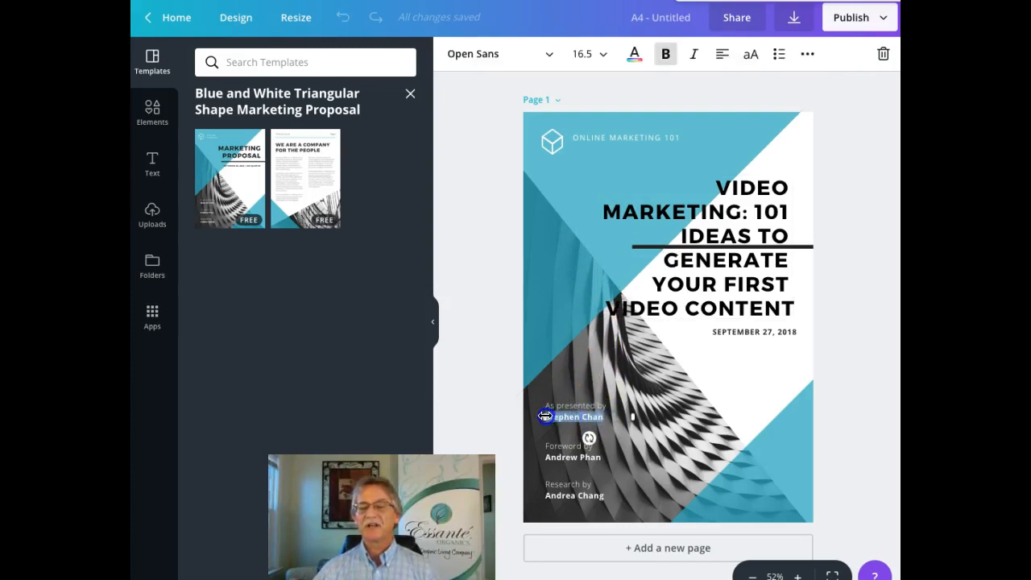
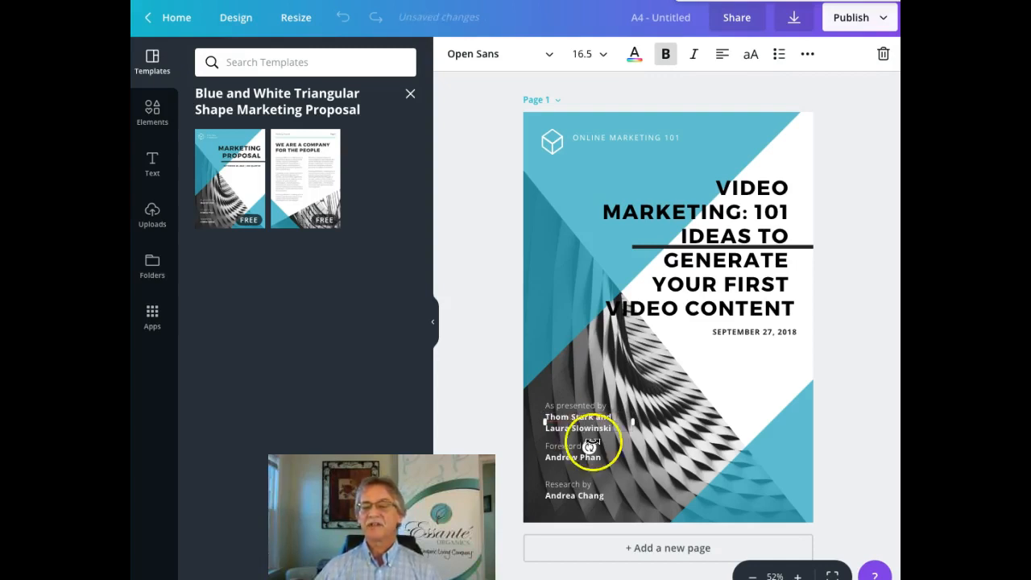
click(617, 451)
click(614, 454)
key(BackSpace)
key(BackSpace)
key(BackSpace)
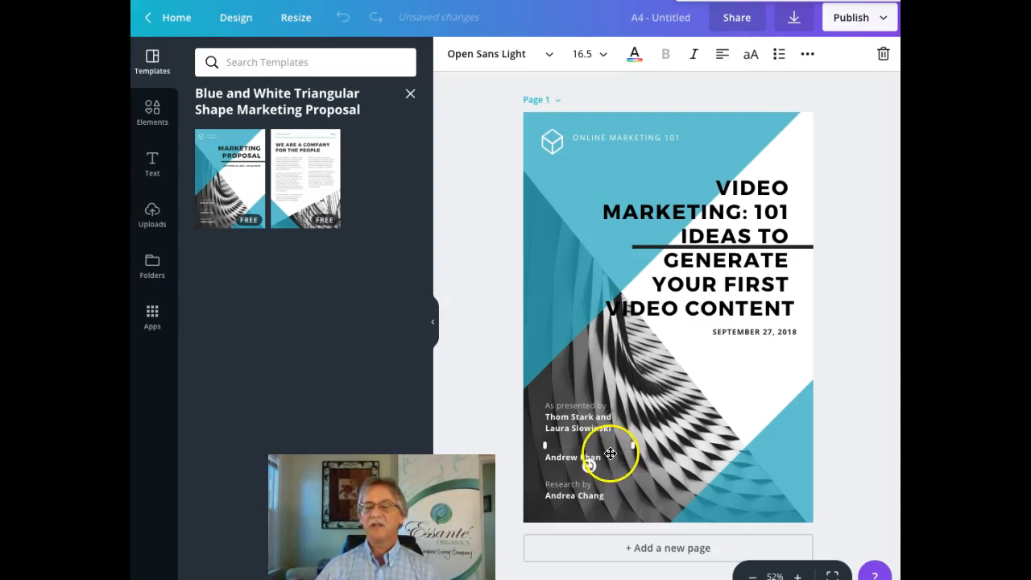
click(610, 456)
key(BackSpace)
key(BackSpace)
key(BackSpace)
key(BackSpace)
key(BackSpace)
key(BackSpace)
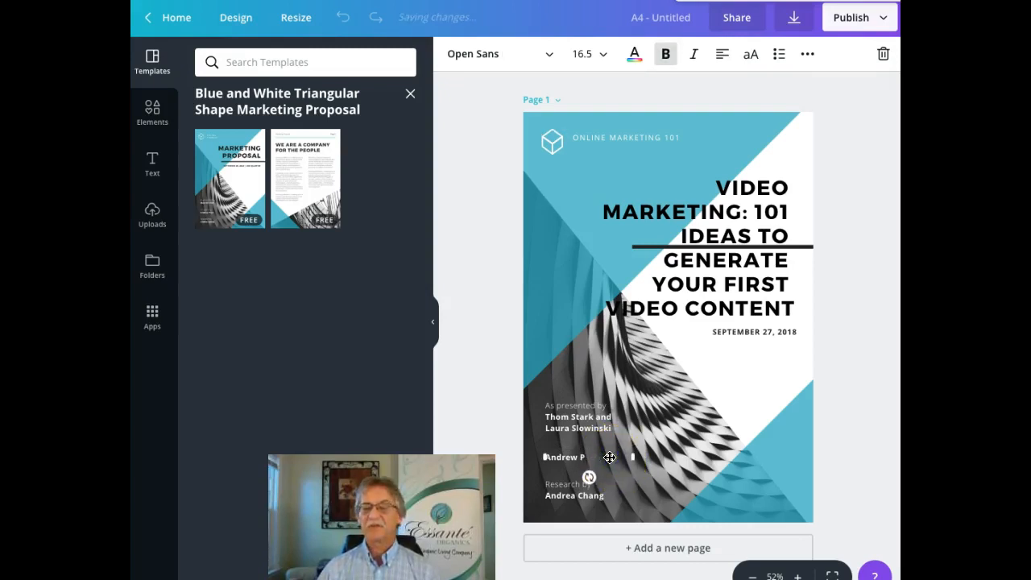
key(BackSpace)
key(BackSpace)
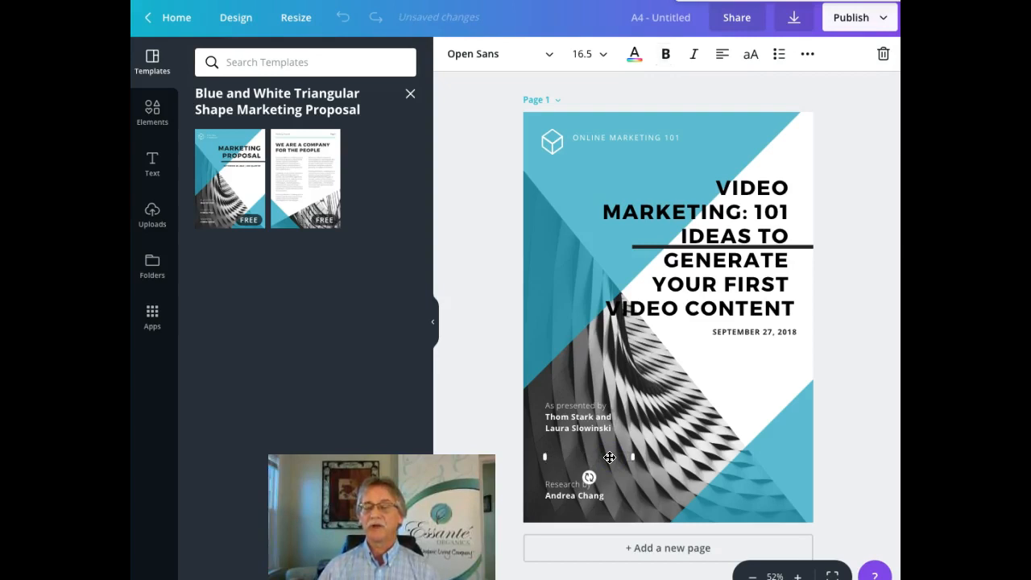
Step: Delete the researcher's name and the Research by label from the cover
click(605, 493)
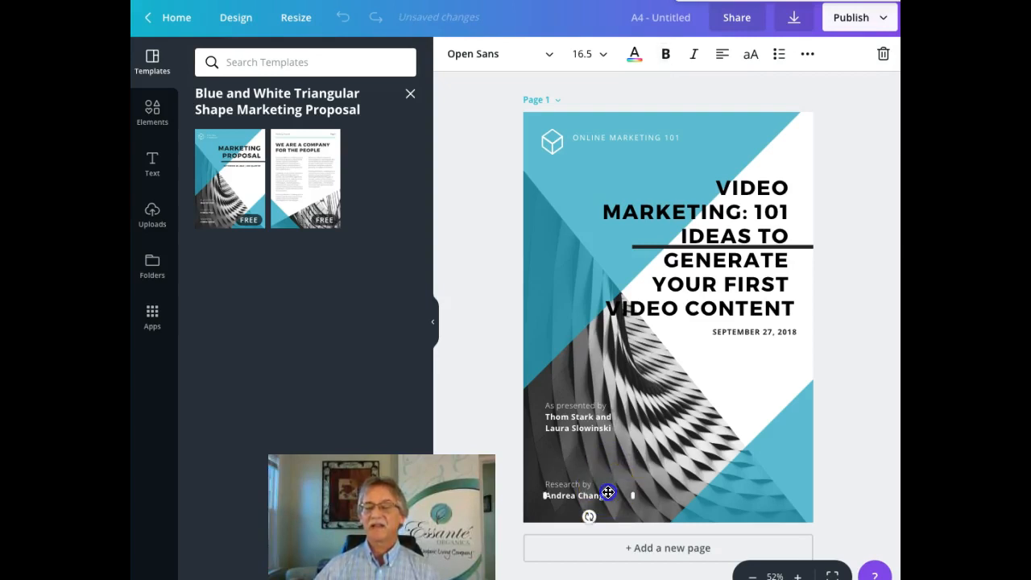
click(607, 494)
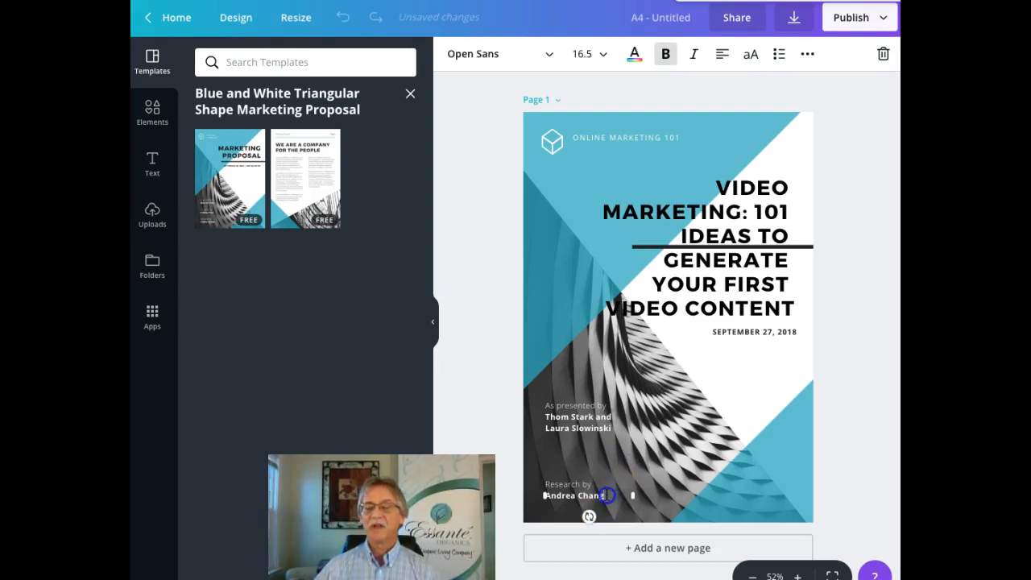
key(BackSpace)
key(BackSpace)
key(BackSpace)
key(BackSpace)
key(BackSpace)
key(BackSpace)
key(BackSpace)
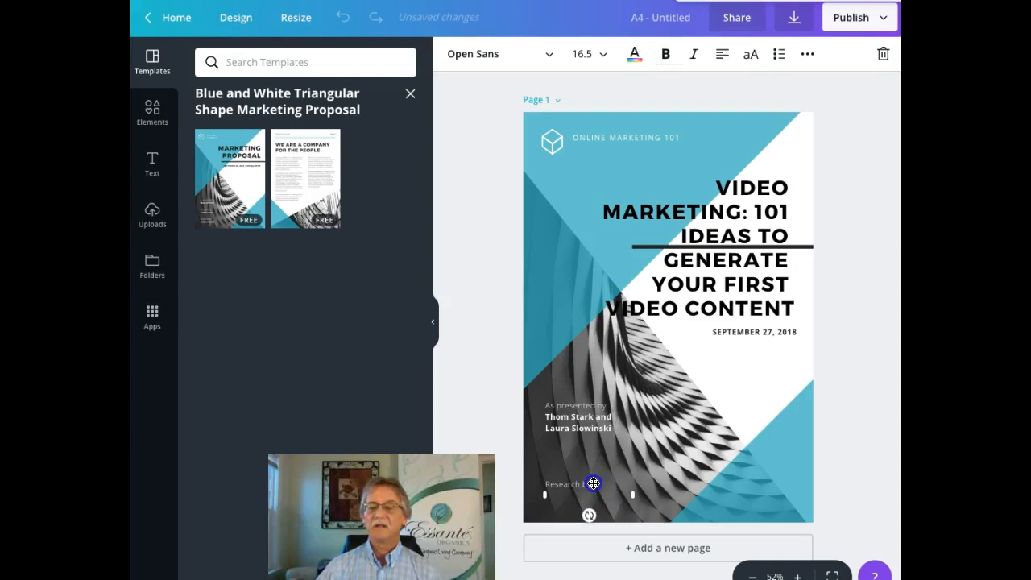
click(594, 483)
click(594, 483)
key(BackSpace)
key(BackSpace)
key(BackSpace)
key(BackSpace)
key(BackSpace)
click(633, 439)
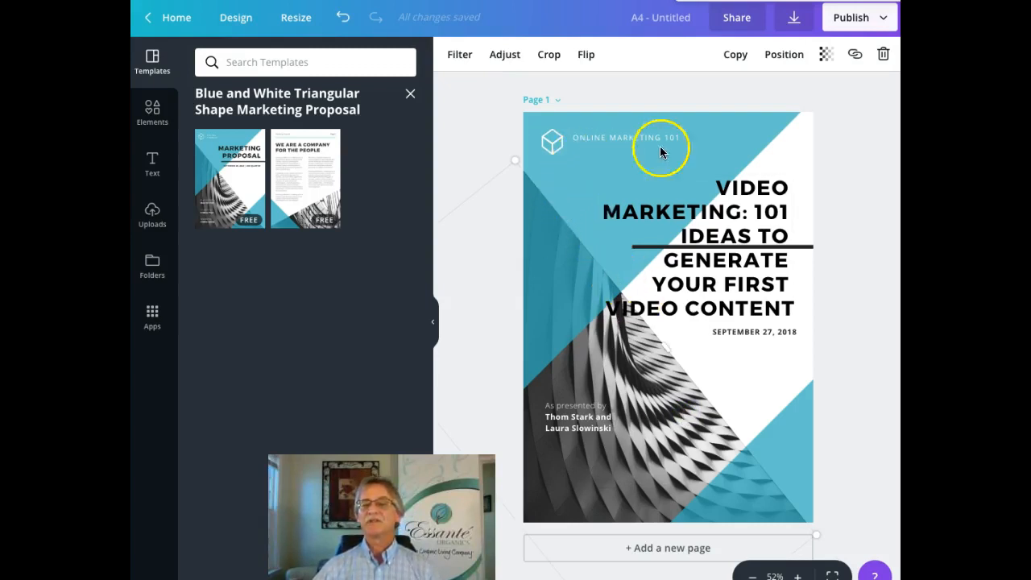
Step: Apply the Brand Colors blue to the upper triangle and the lower teal triangle on the cover
click(727, 138)
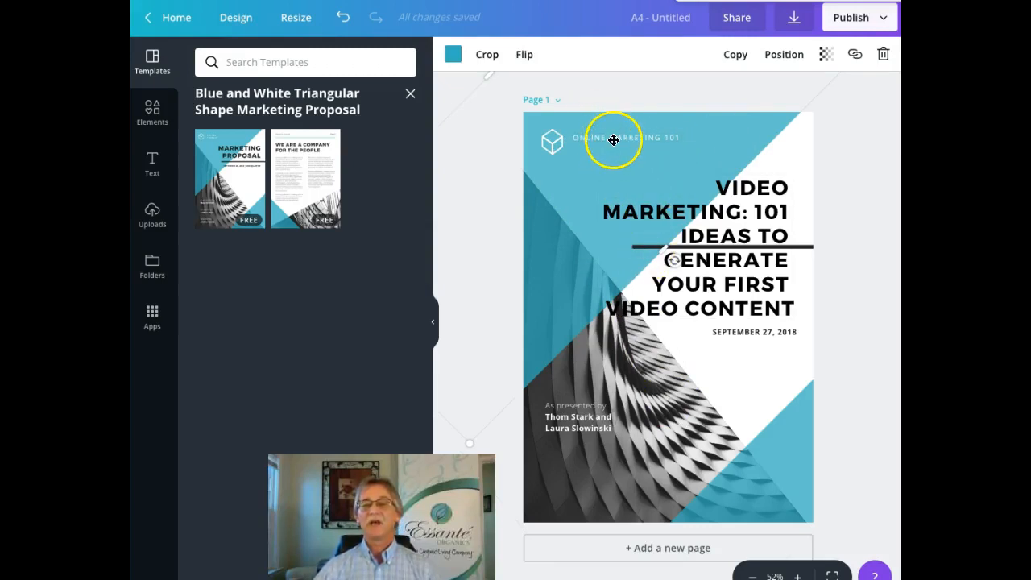
click(453, 55)
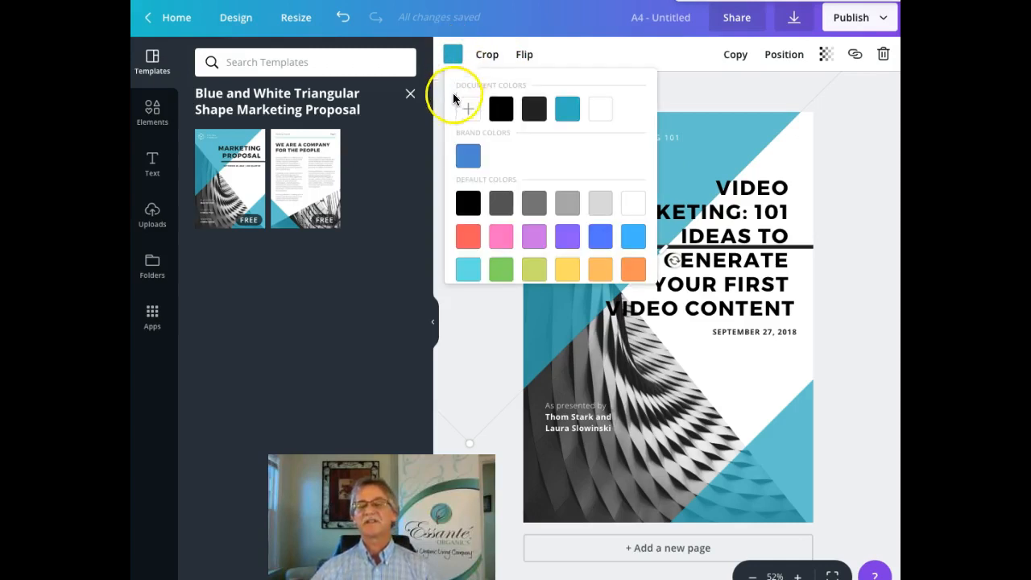
click(467, 155)
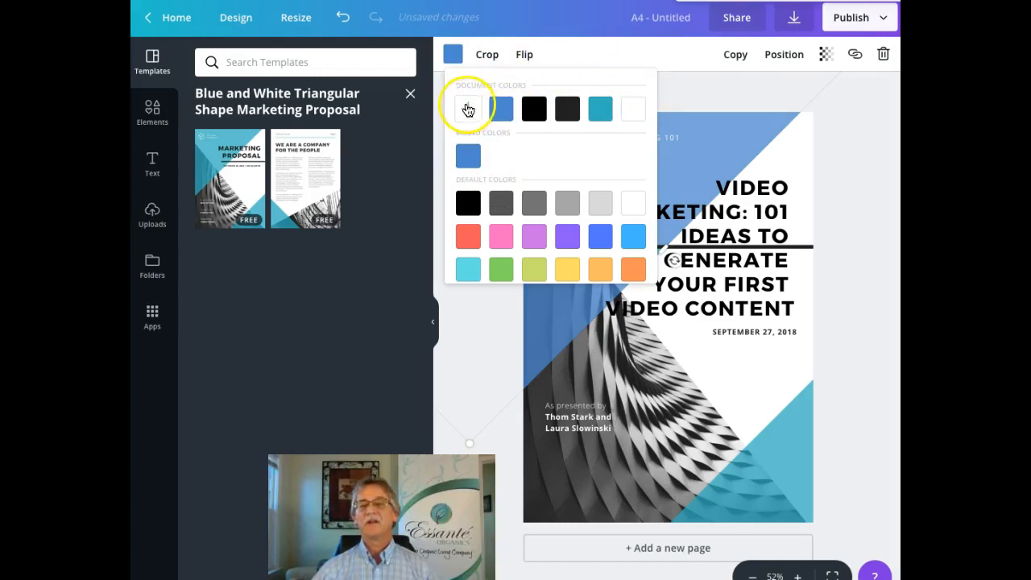
click(780, 433)
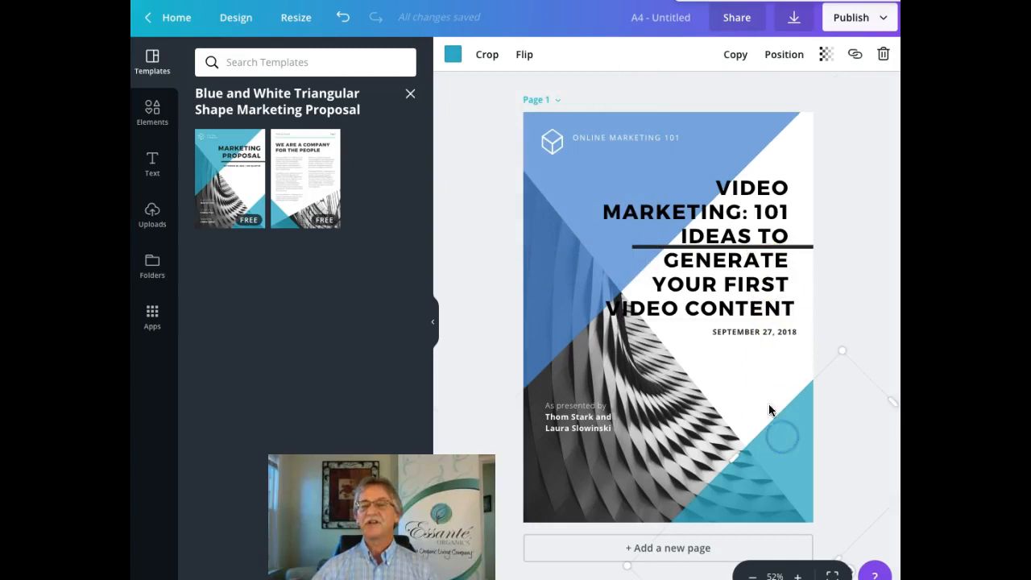
click(452, 54)
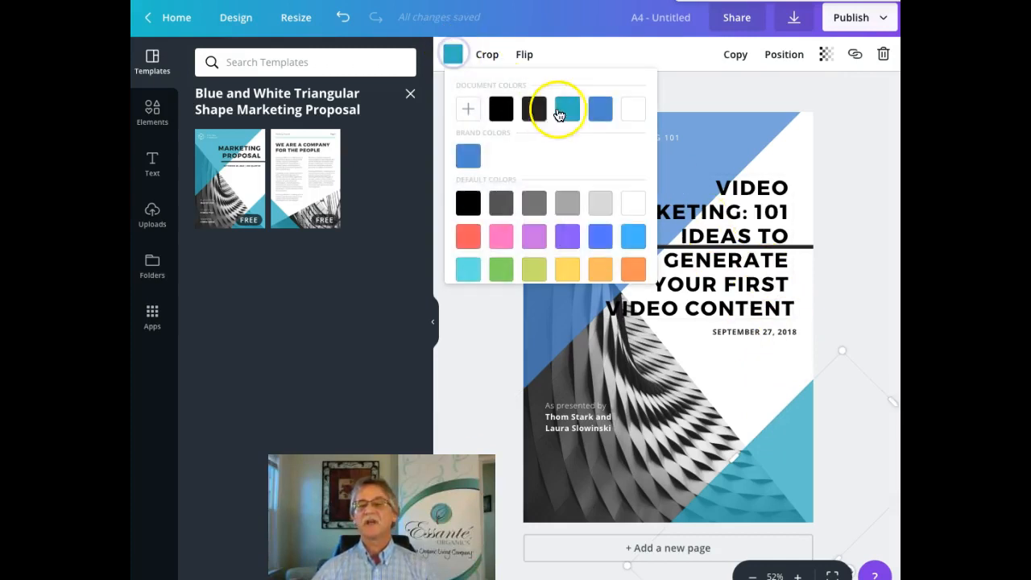
click(468, 156)
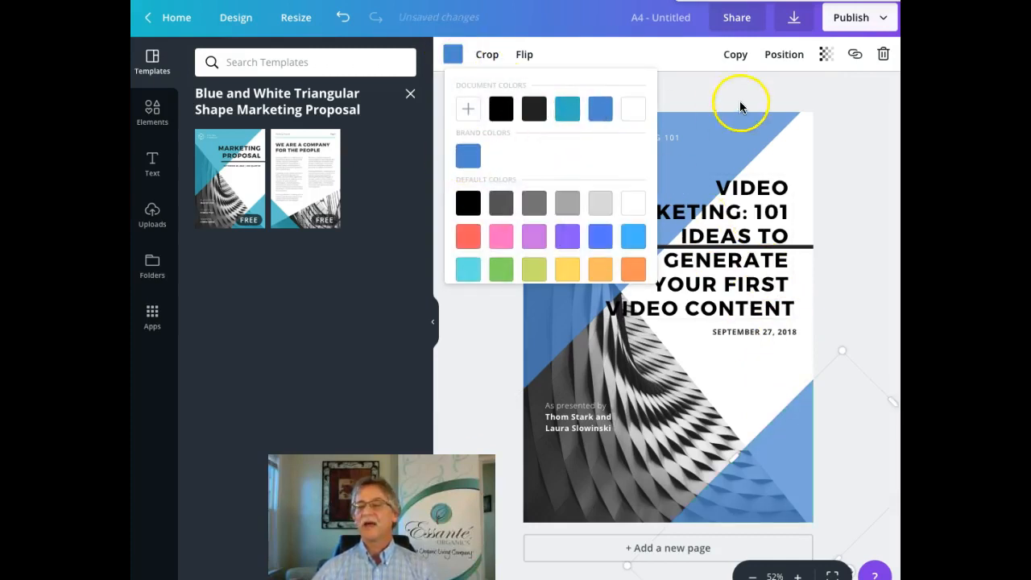
click(802, 141)
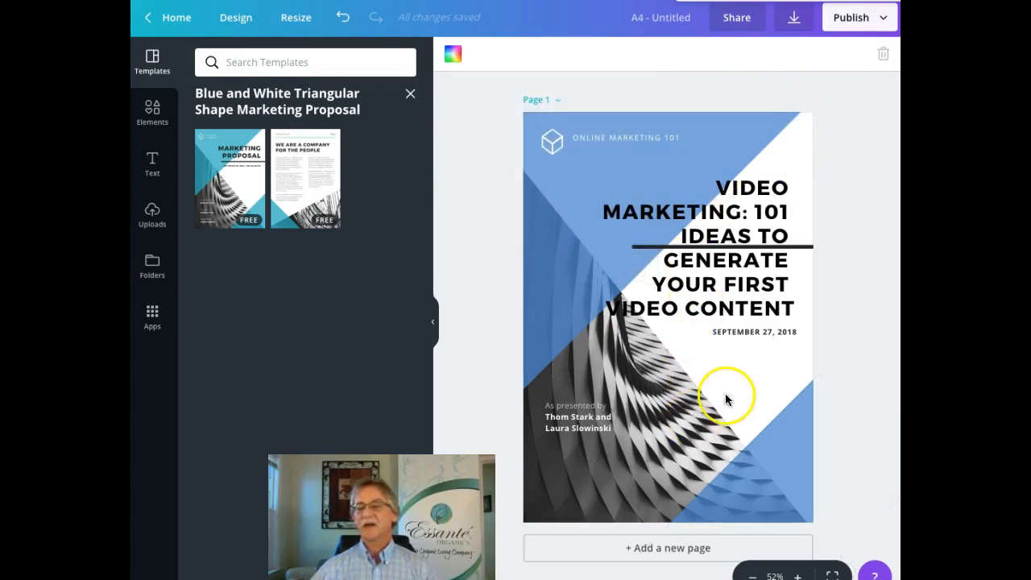
Step: Insert an empty Page 2 directly below the finished cover
click(593, 387)
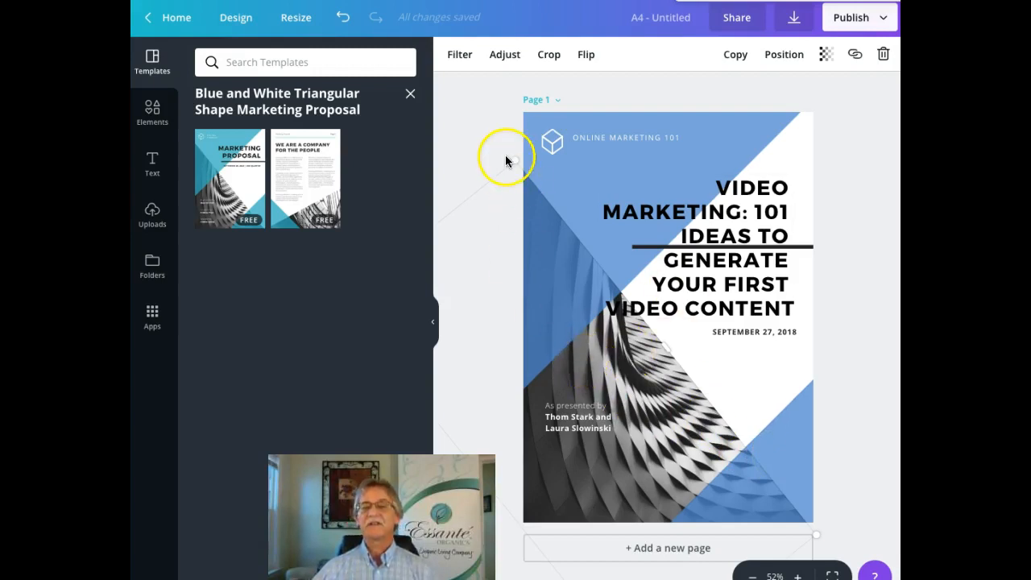
click(687, 551)
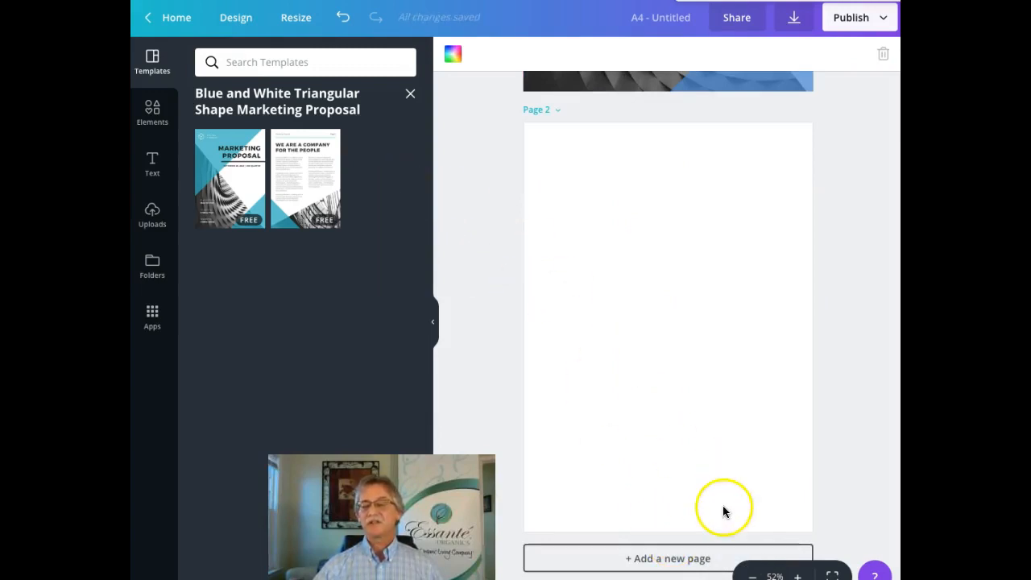
Step: Add Page 3 and apply the second template's text-page layout to it
click(684, 557)
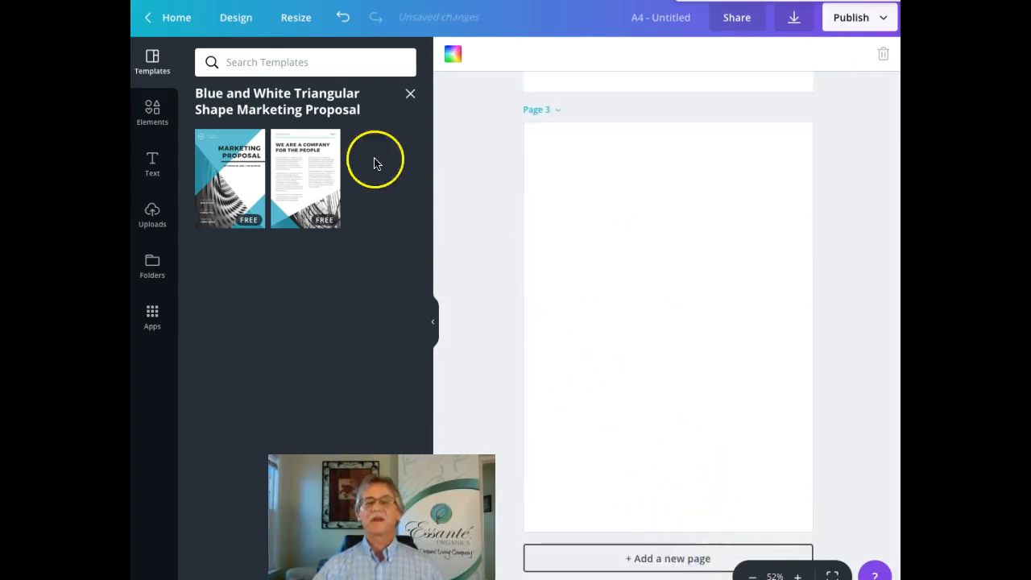
click(306, 169)
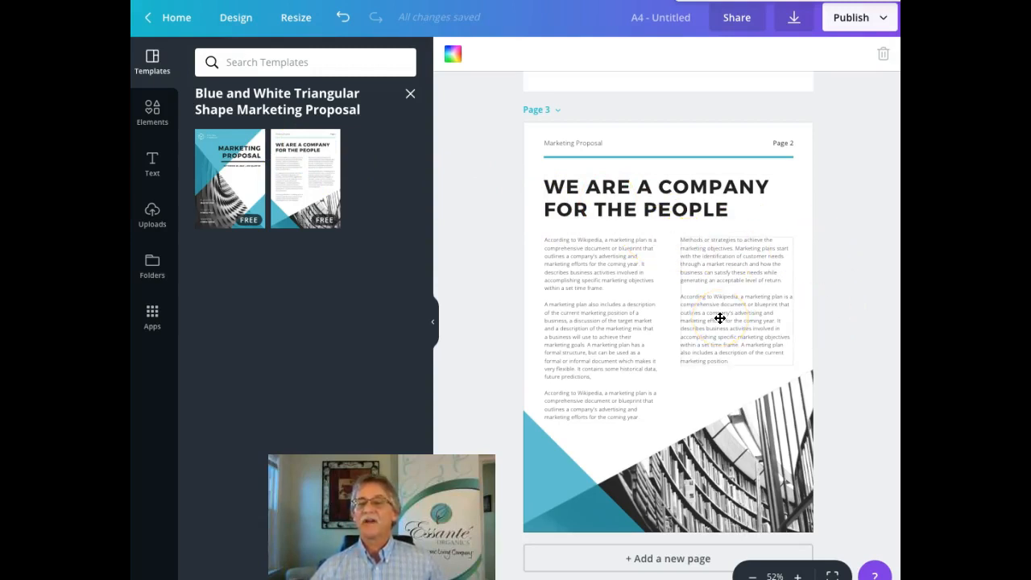
scroll(719, 318, up, 2)
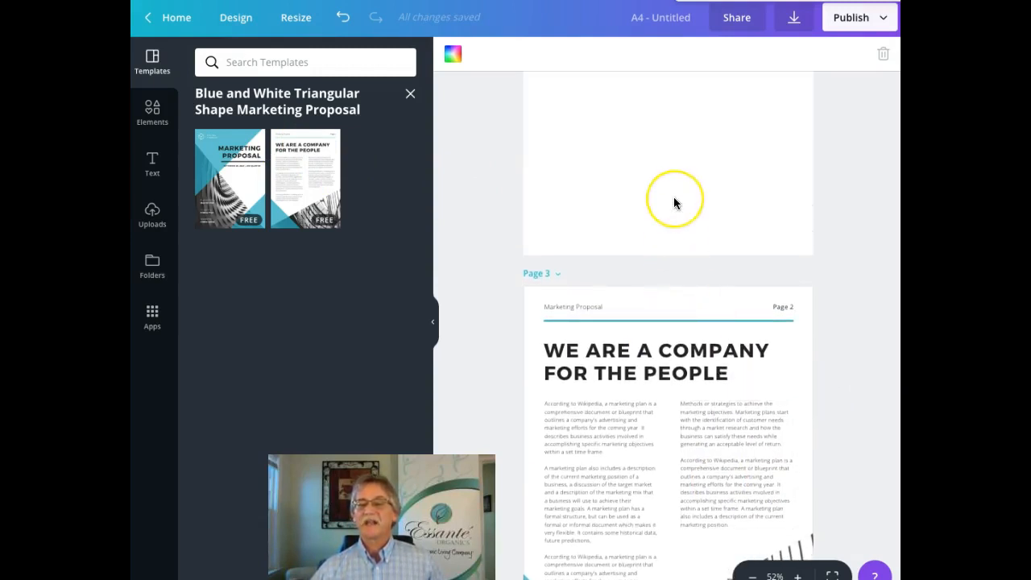
scroll(674, 203, up, 4)
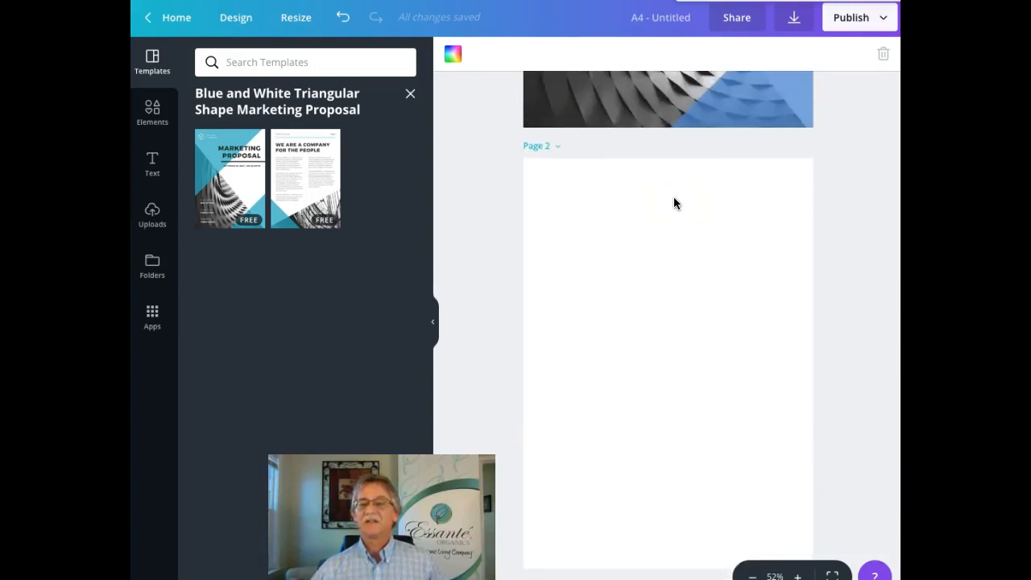
scroll(674, 202, down, 1)
Step: Apply the same 'We Are a Company for the People' text layout to Page 2
click(660, 248)
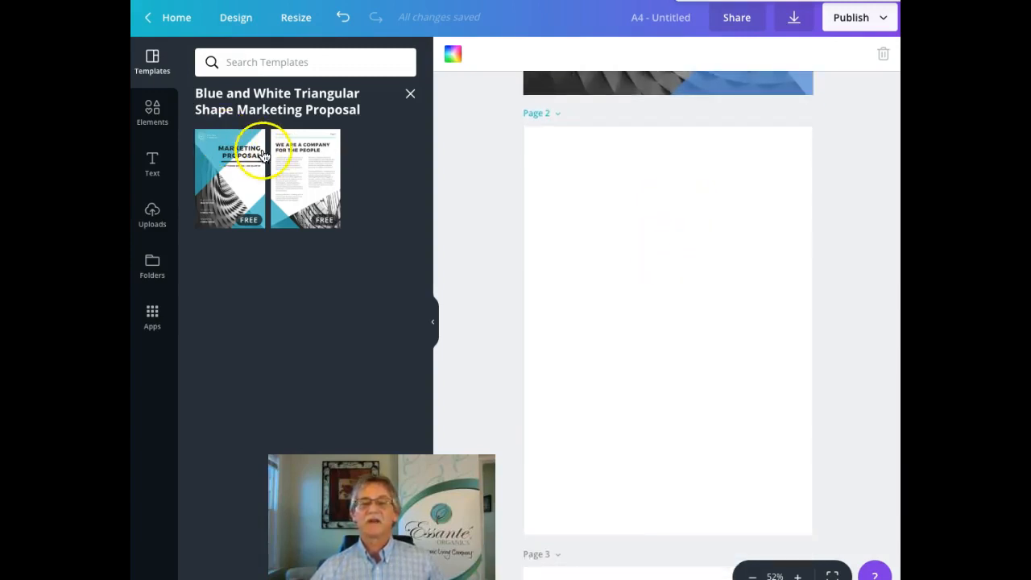
click(300, 170)
scroll(786, 242, down, 5)
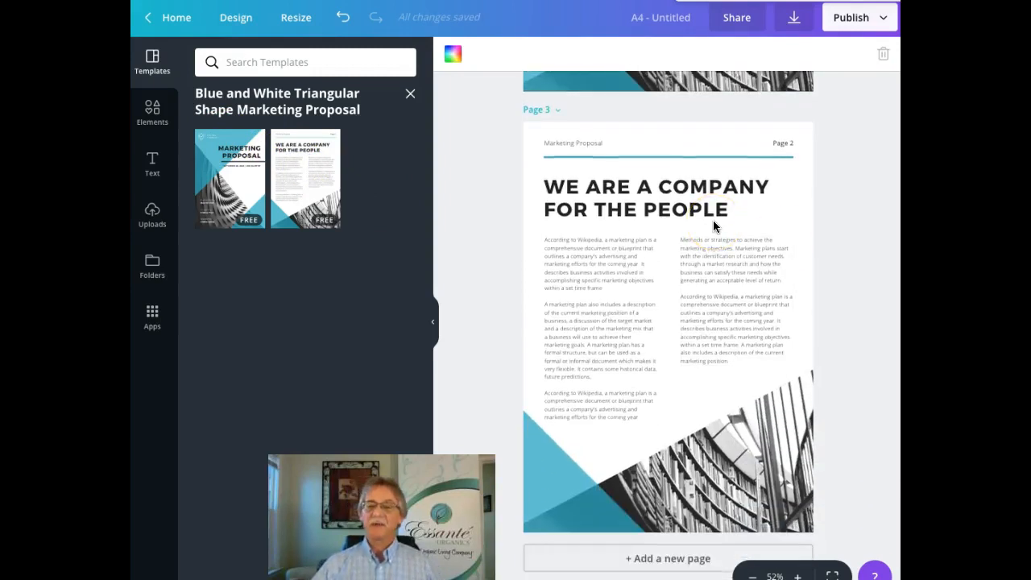
scroll(713, 227, up, 7)
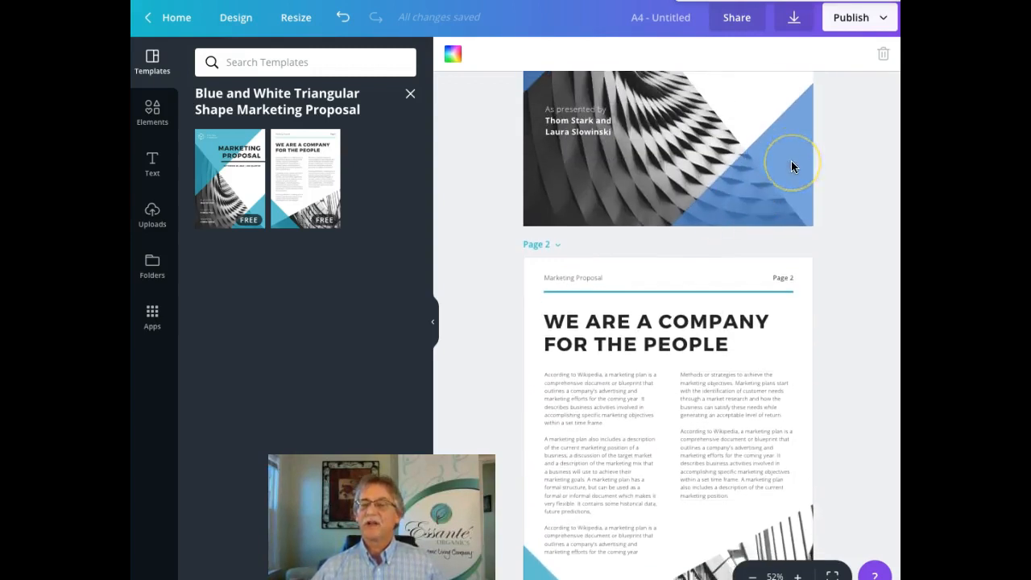
scroll(792, 166, down, 5)
Step: Recolour the teal triangles on pages 2 and 3 to the Brand Colors blue
click(566, 390)
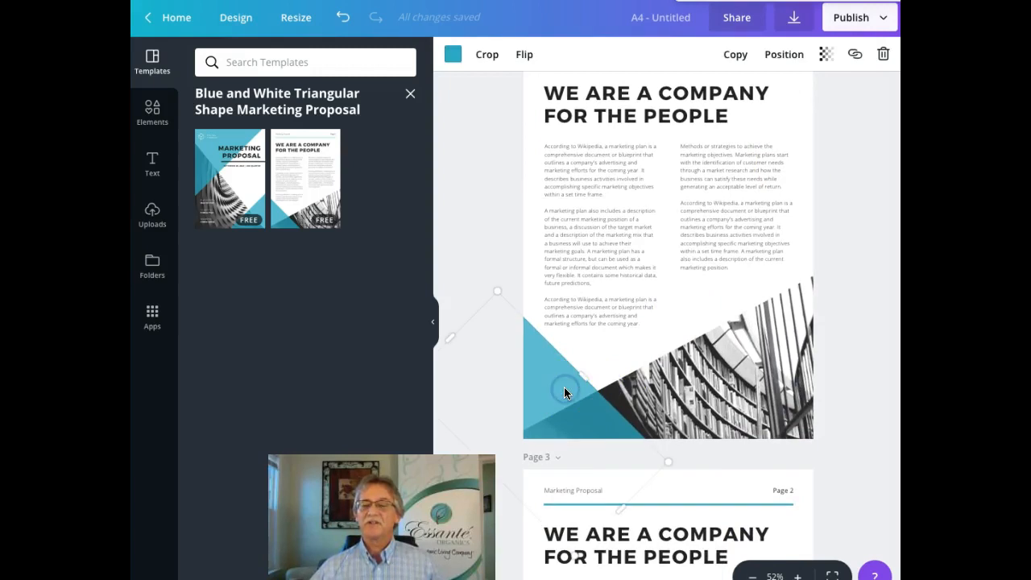
click(453, 54)
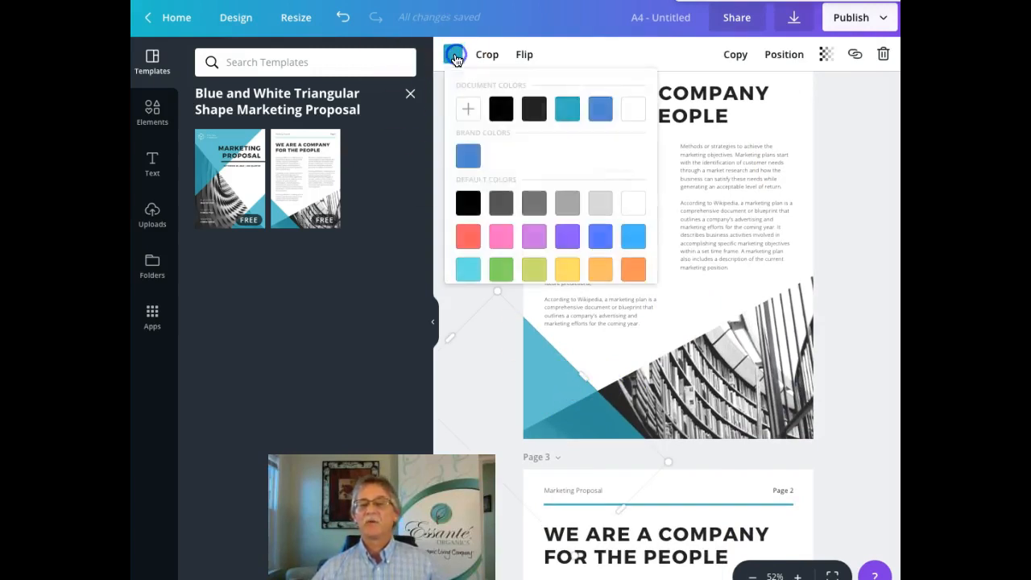
click(475, 159)
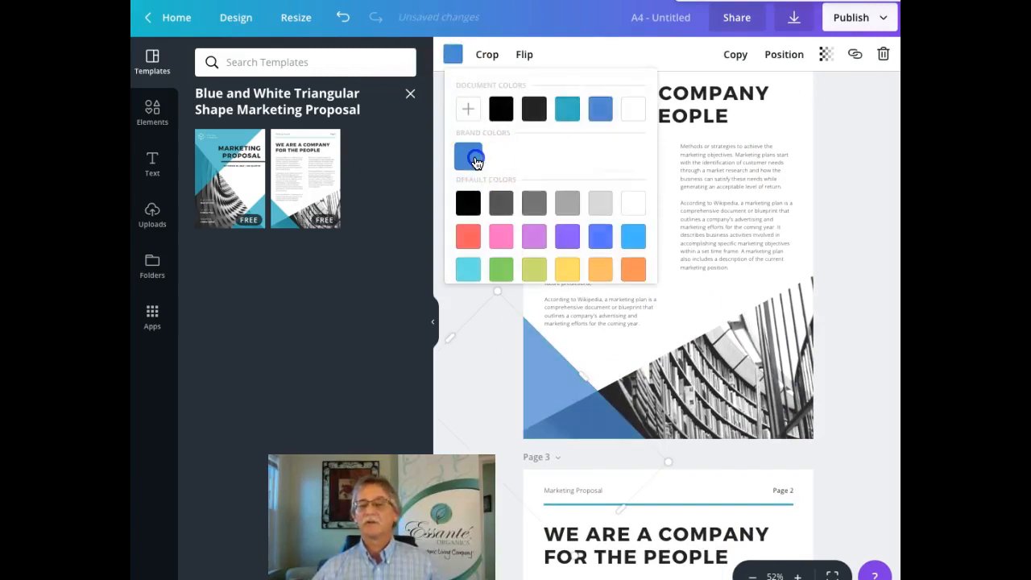
click(852, 164)
scroll(851, 164, down, 5)
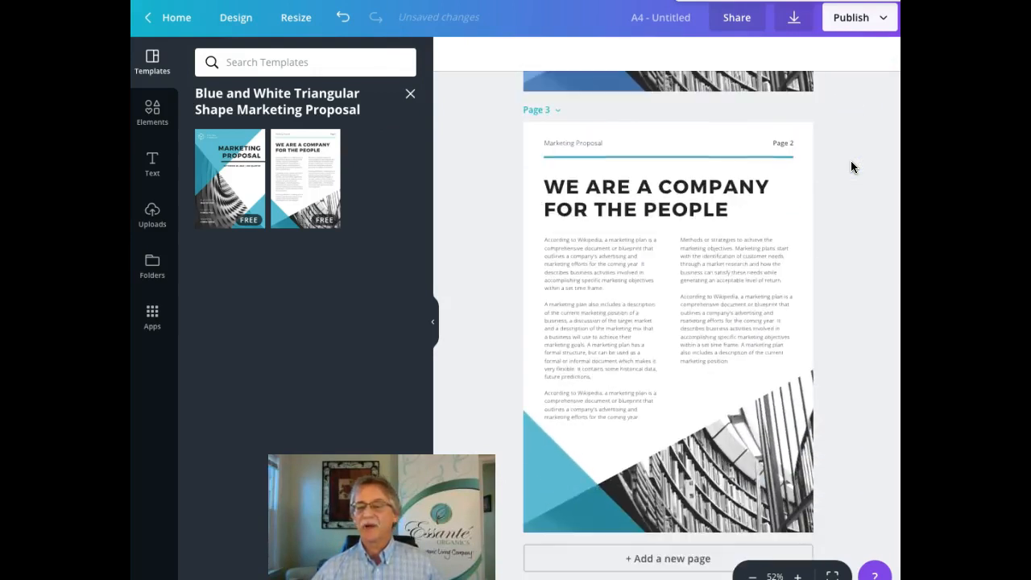
click(555, 455)
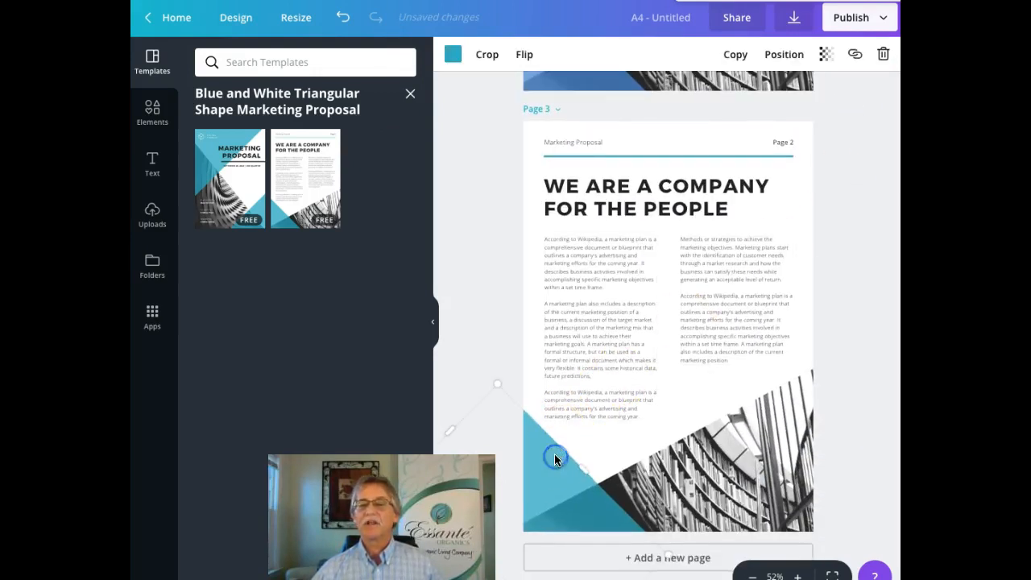
click(456, 56)
click(468, 157)
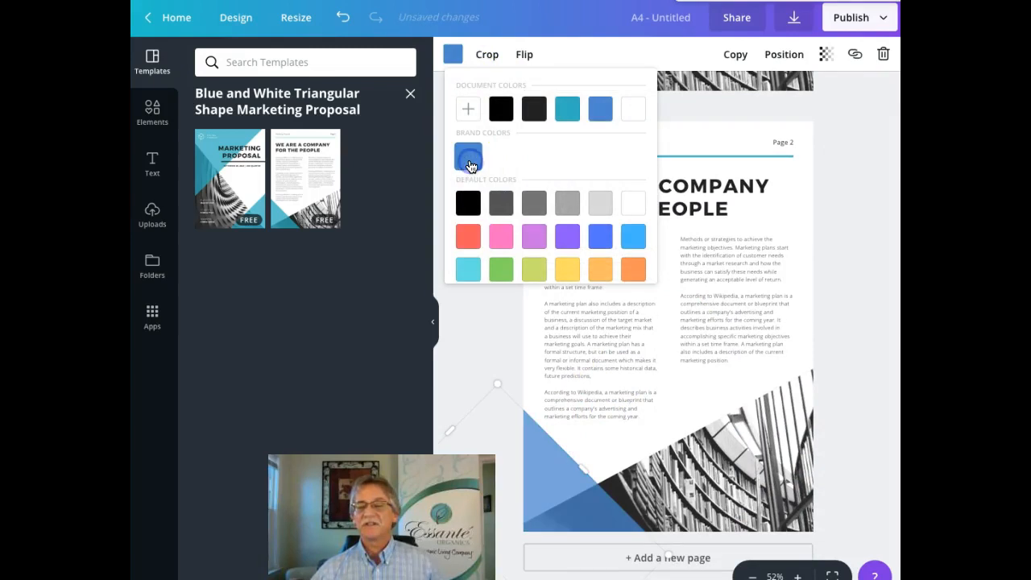
click(846, 167)
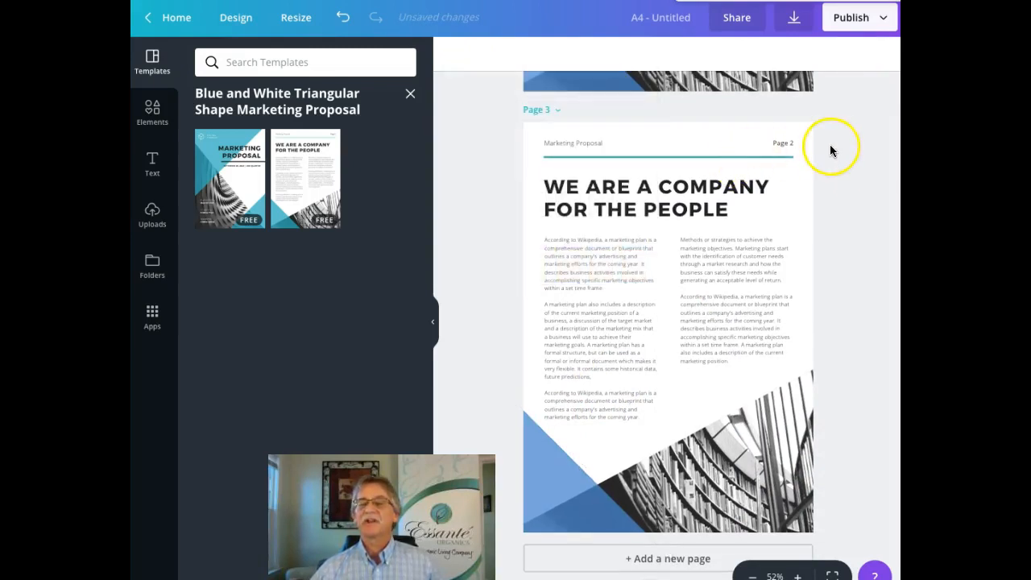
scroll(833, 142, up, 9)
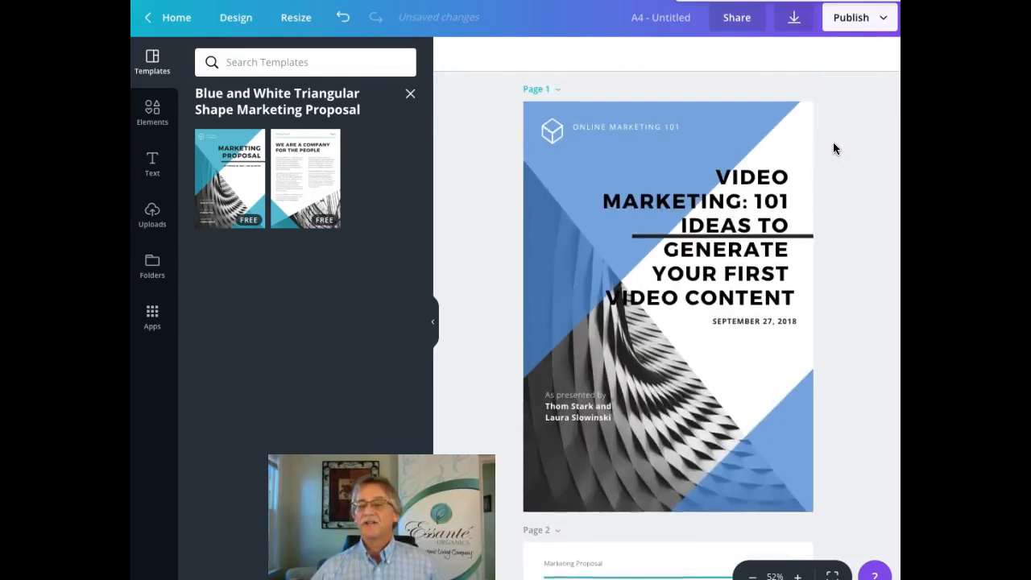
Step: Overwrite page 2's 'Marketing Proposal' header with 'Online Marketing 101'
scroll(833, 148, down, 1)
scroll(833, 147, up, 2)
scroll(833, 148, down, 3)
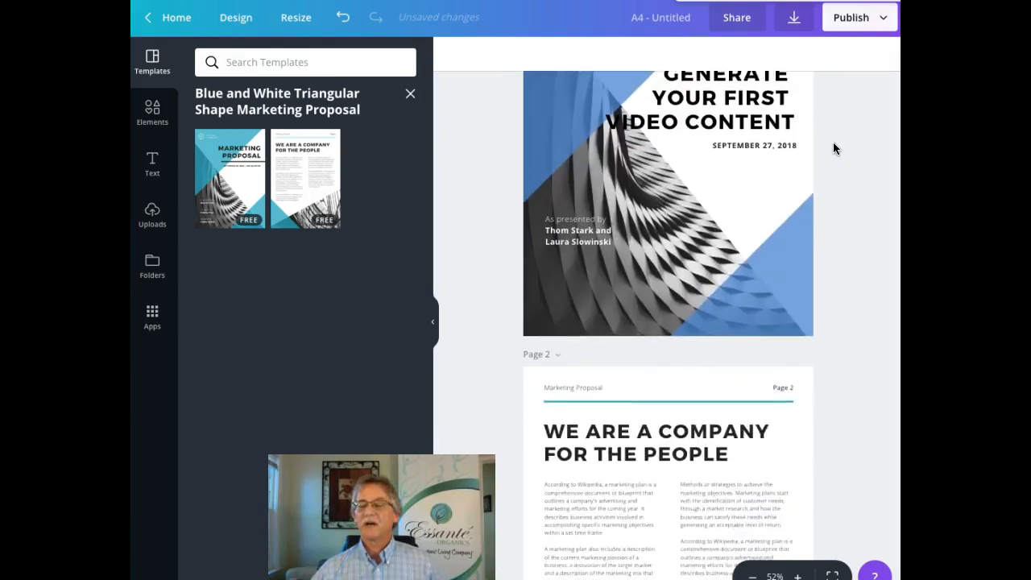
click(780, 369)
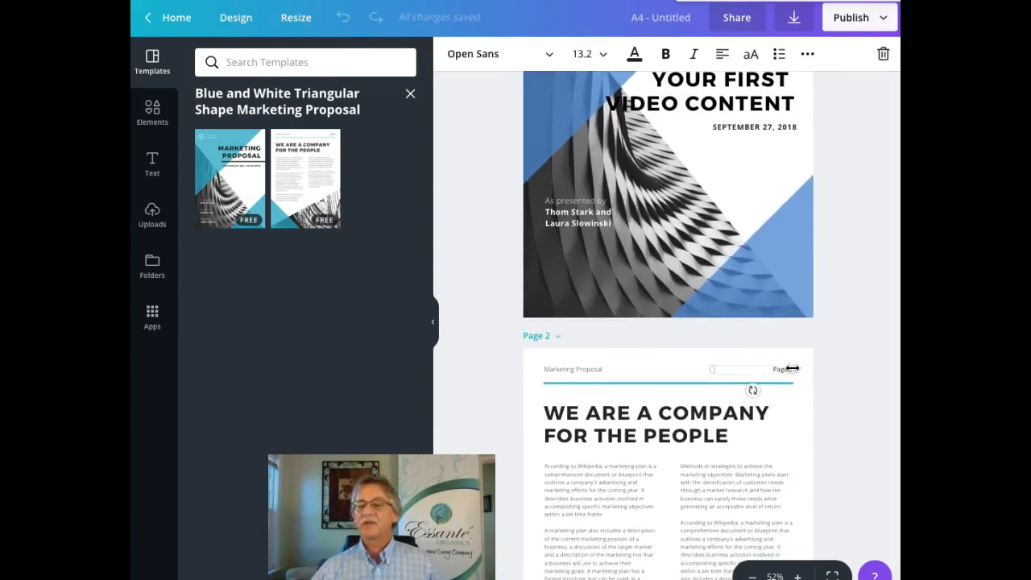
click(792, 368)
click(784, 370)
click(789, 369)
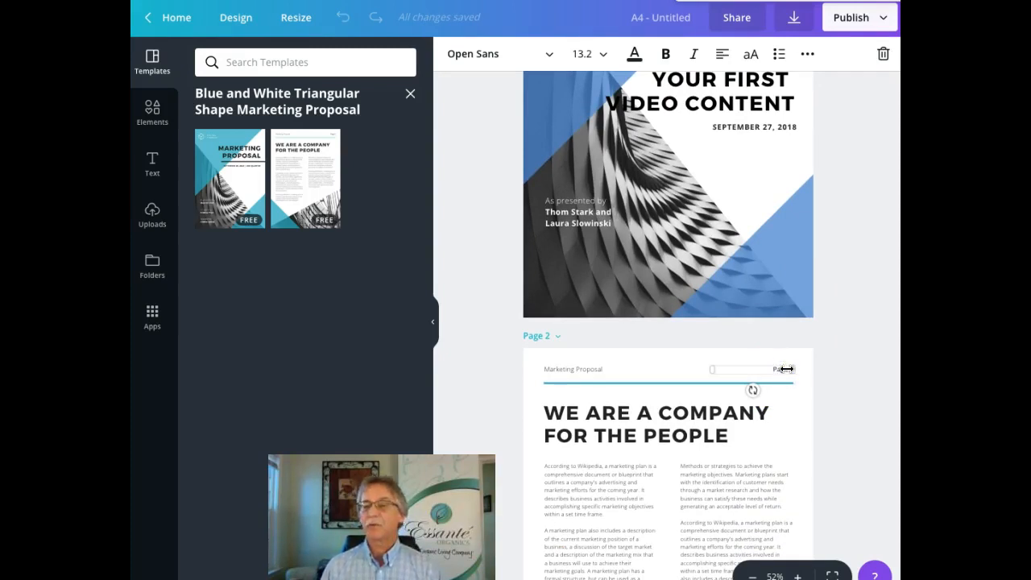
key(BackSpace)
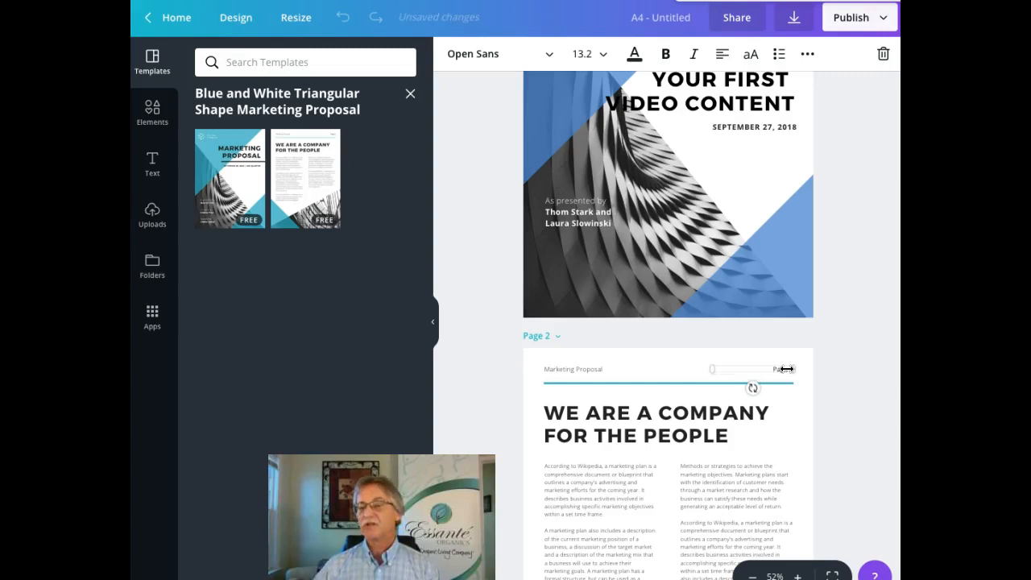
click(659, 369)
click(609, 370)
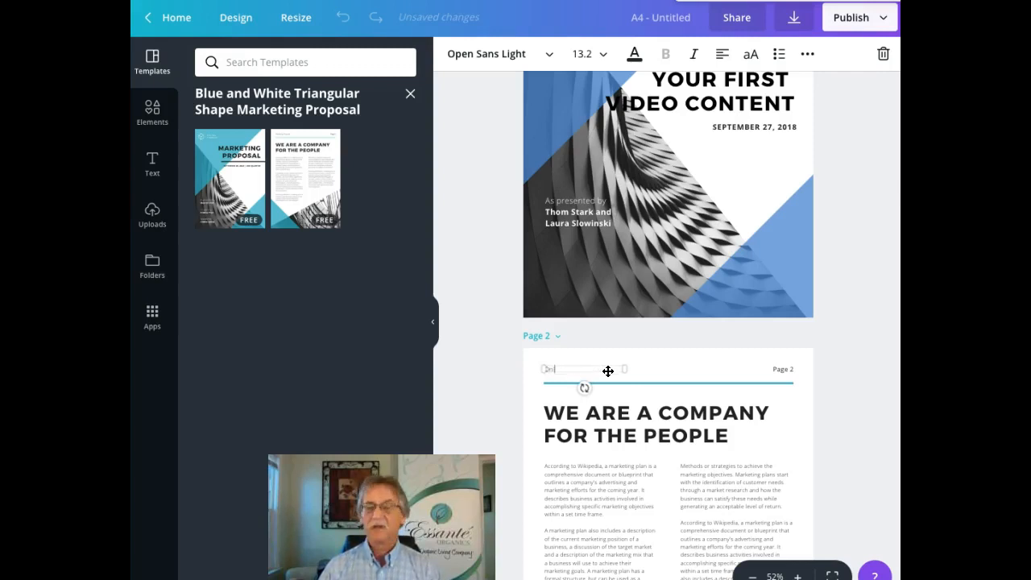
text(Online Marketing 101)
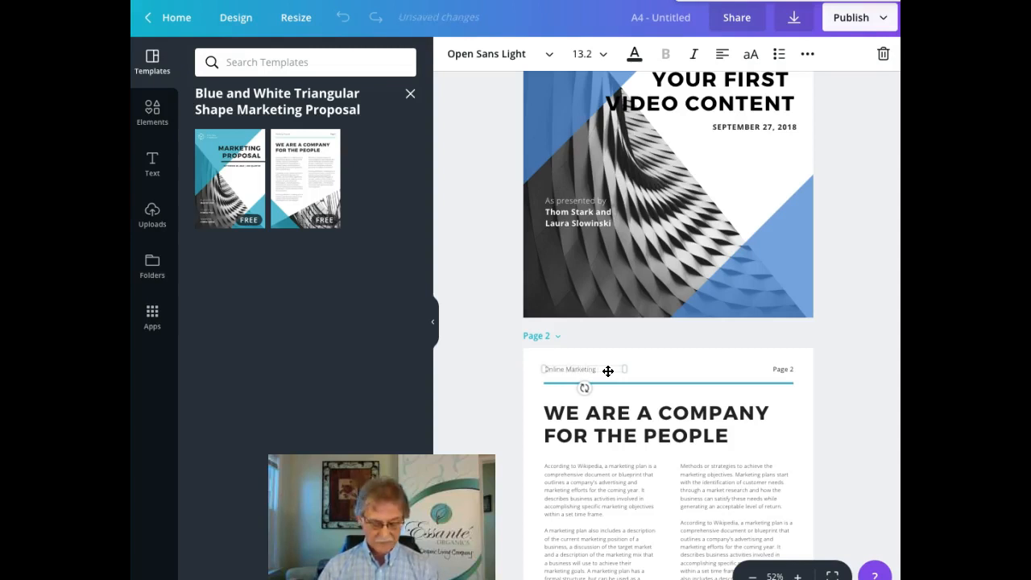
Step: Replace the page 2 heading with HERE IS YOUR LIST FOR CREATING ENGAGING VIDEO AND A DAILY
click(700, 429)
drag(735, 428, 549, 411)
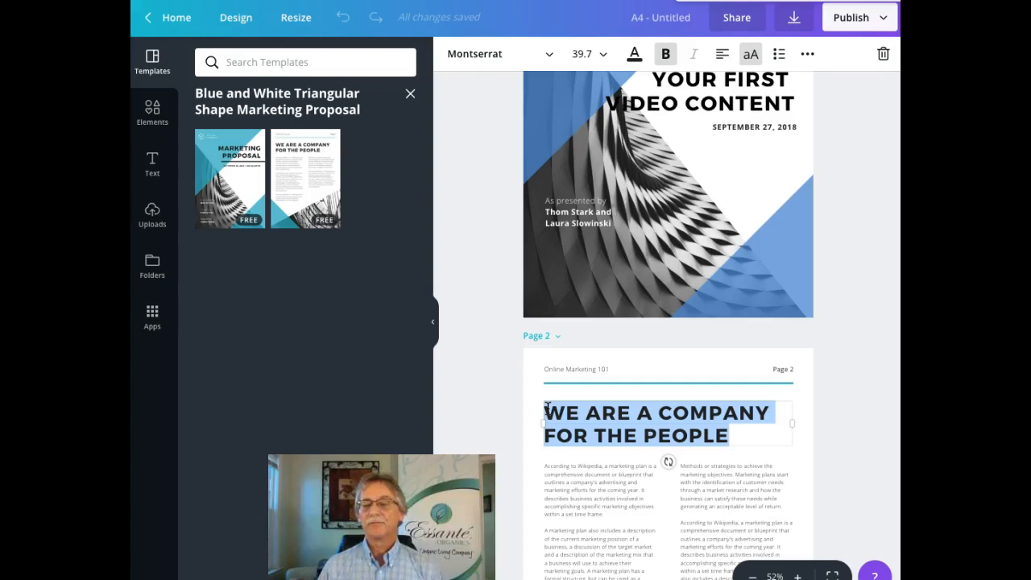
text(HERE )
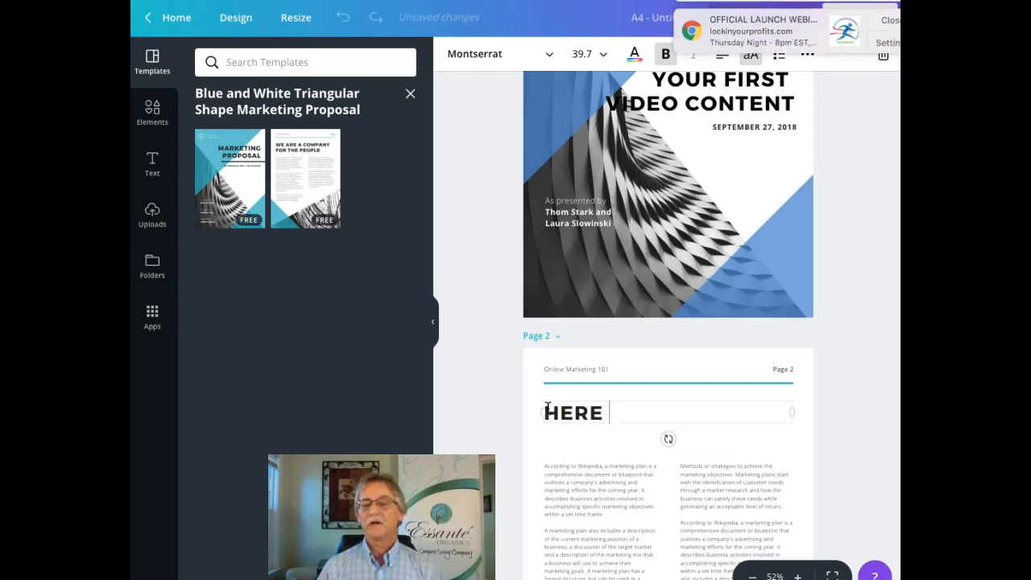
text(IS YOUR LIST )
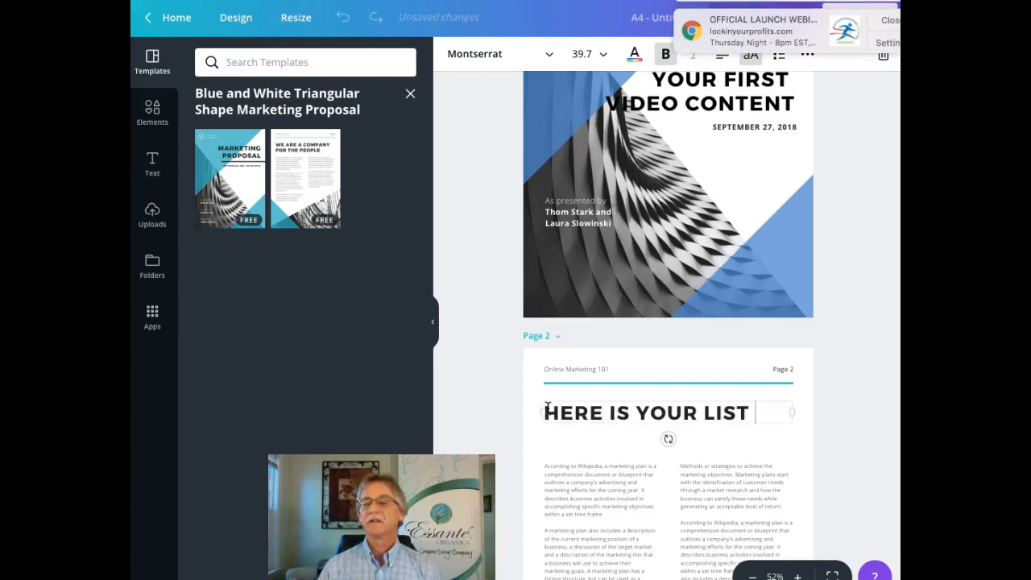
text(FOR )
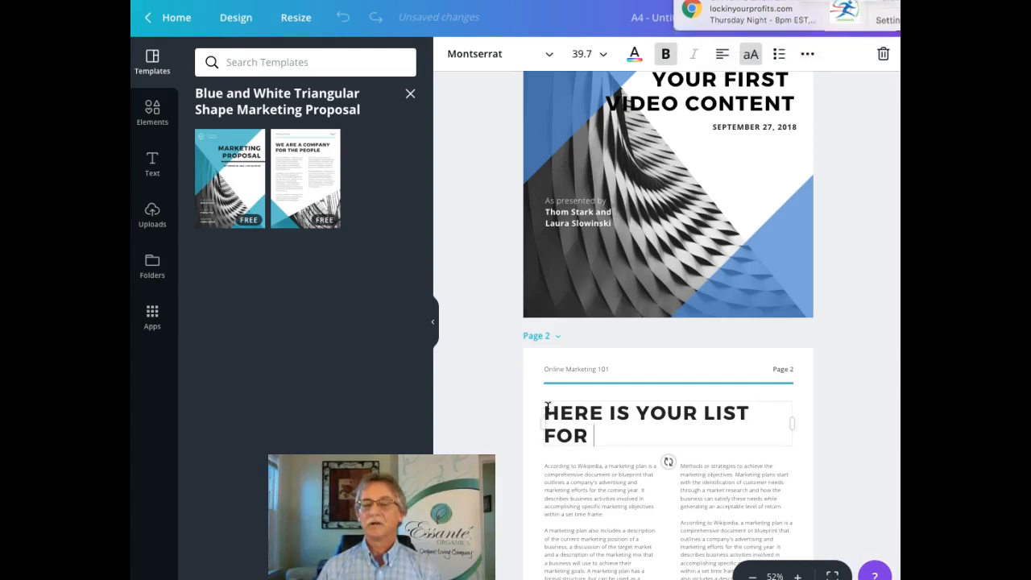
text(CREATING)
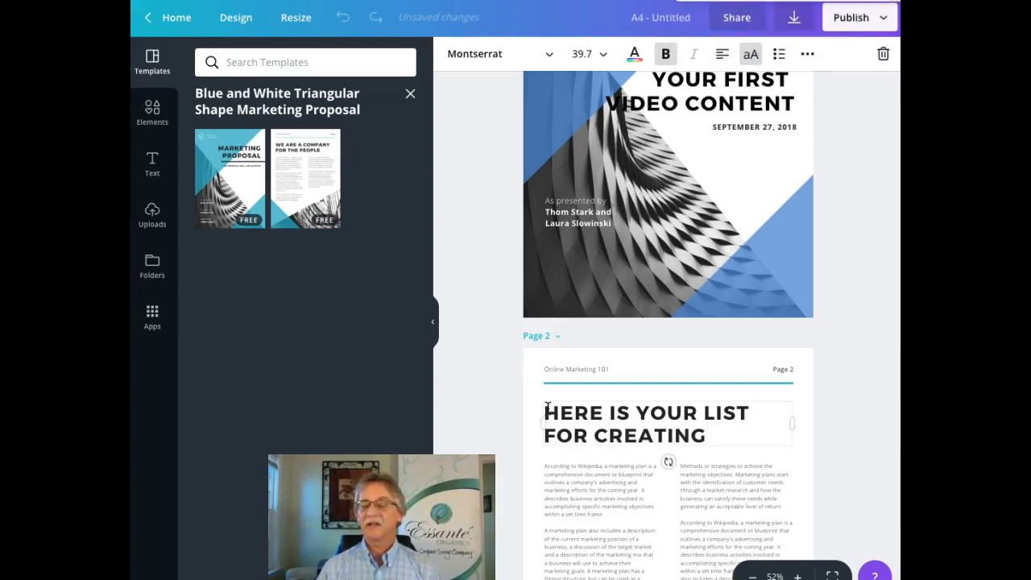
text( ENGAGING)
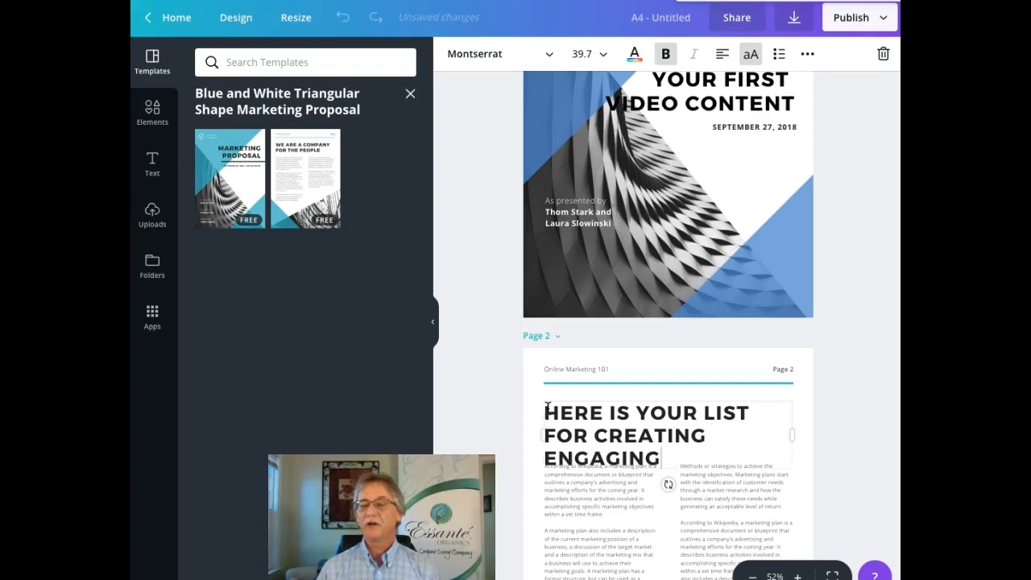
text( VI)
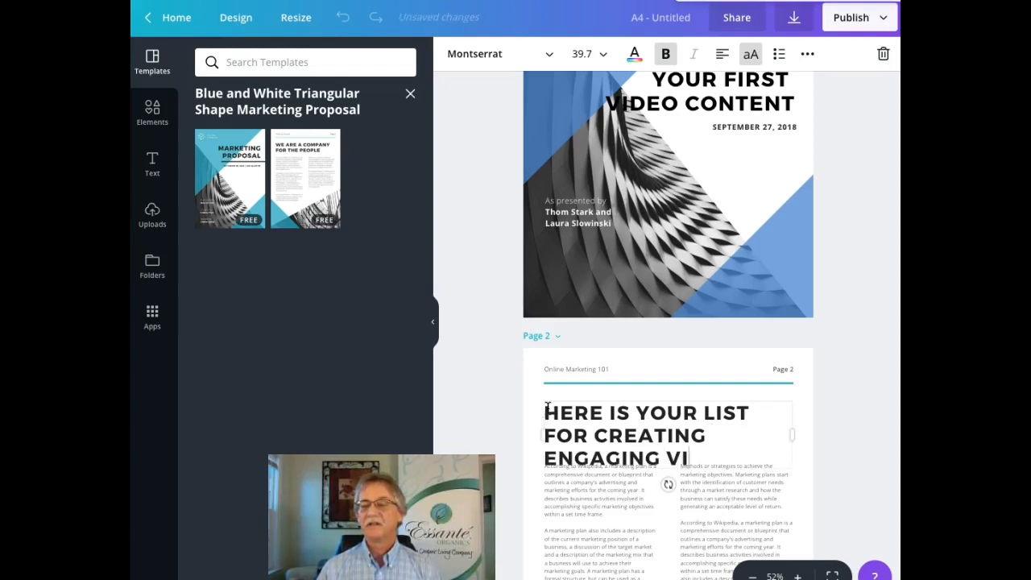
text(DEO A)
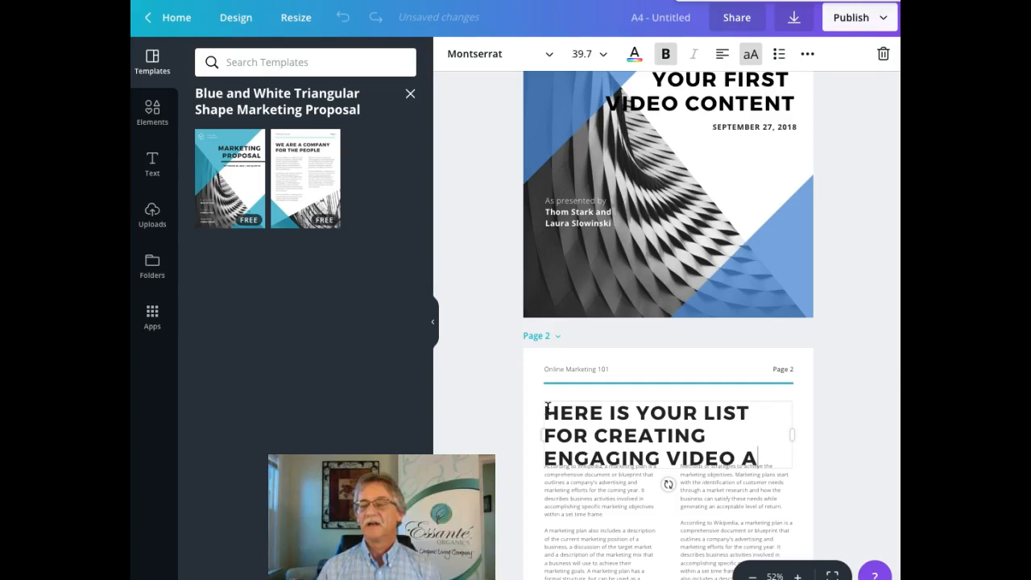
text(ND A DAILY)
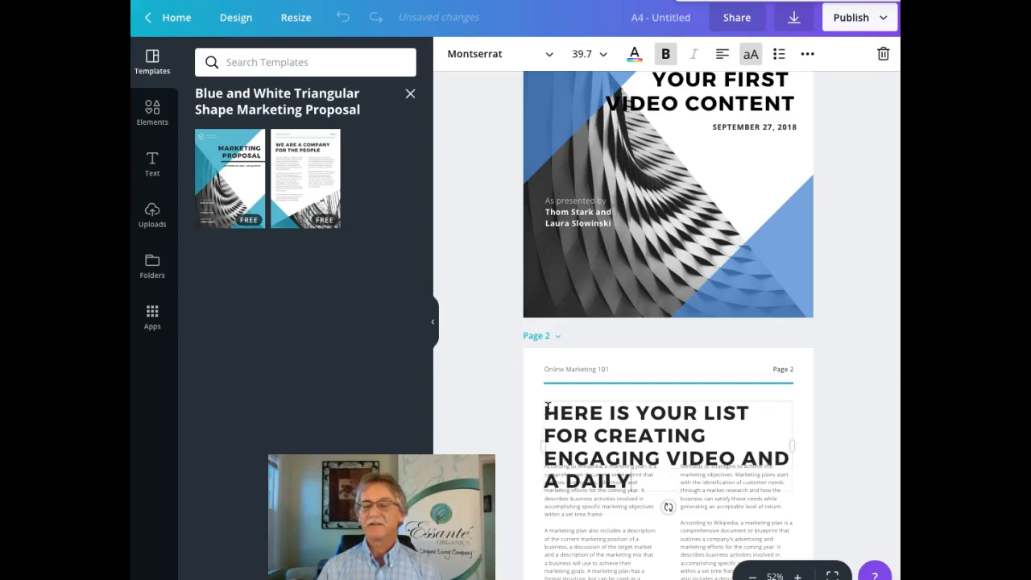
Step: Set the page 2 heading's font size to 32
click(647, 411)
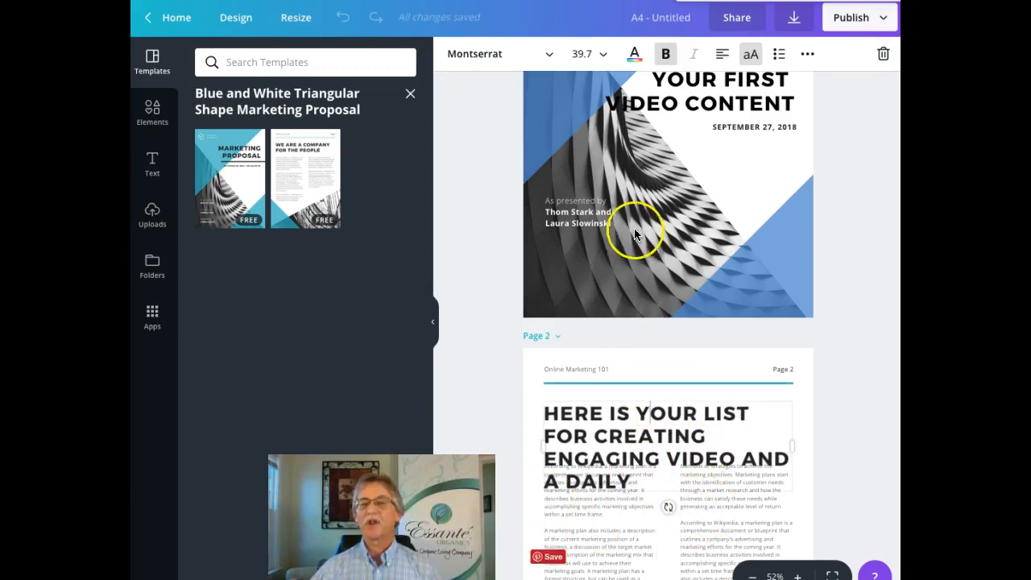
click(604, 55)
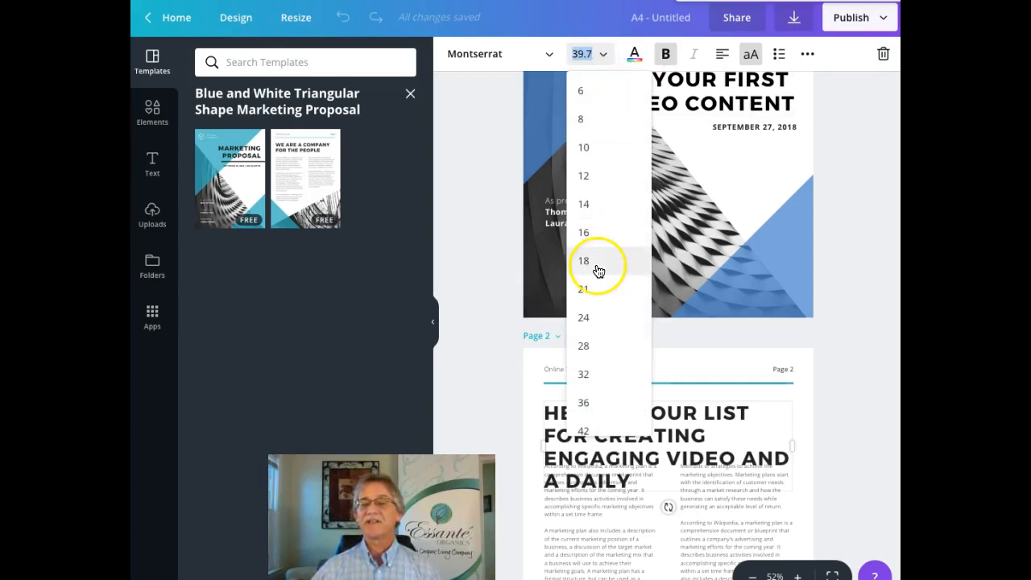
click(586, 374)
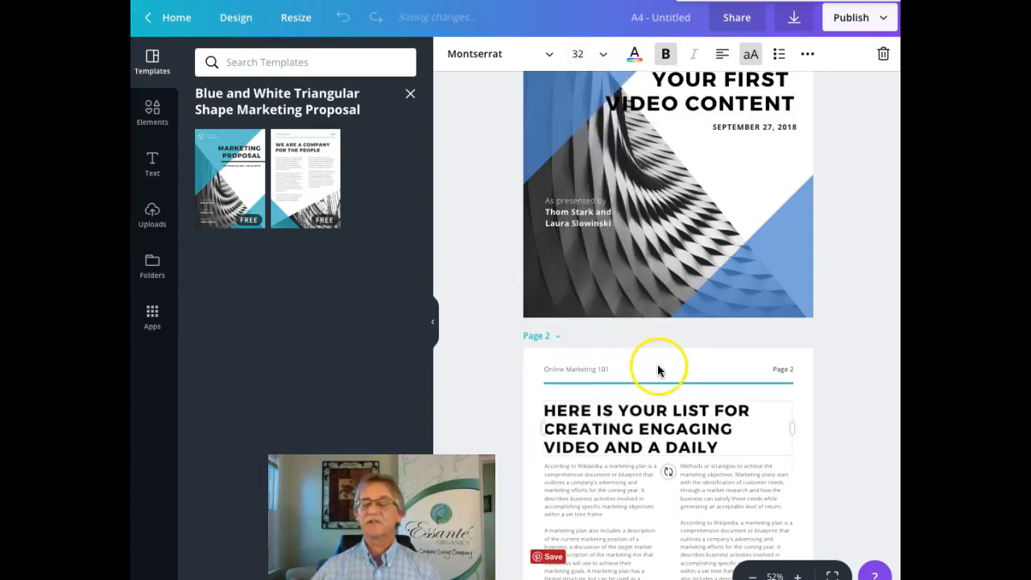
click(810, 375)
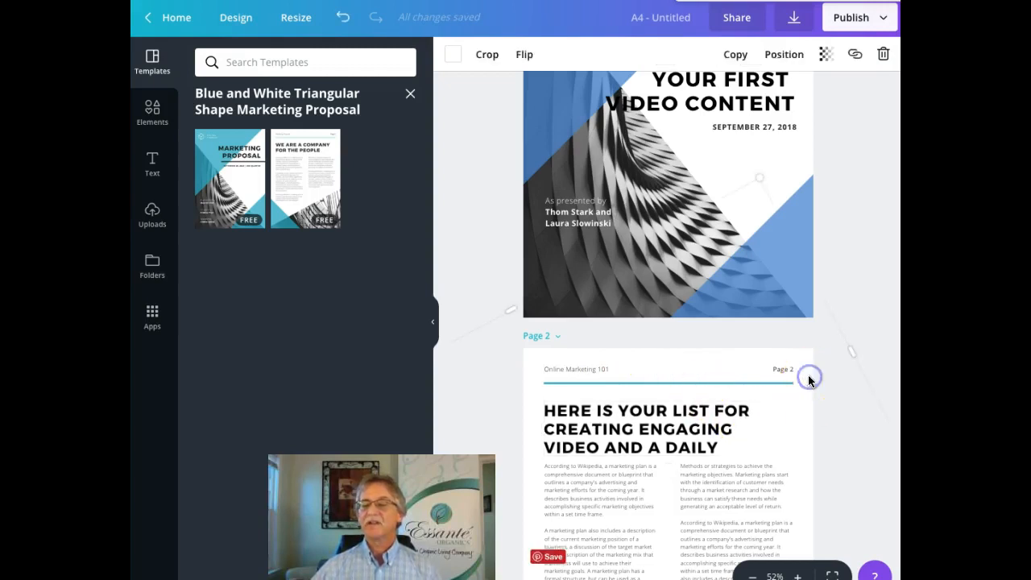
Step: Select and delete all placeholder paragraphs in page 2's left body-text column
click(624, 518)
scroll(625, 519, down, 1)
scroll(625, 519, down, 1)
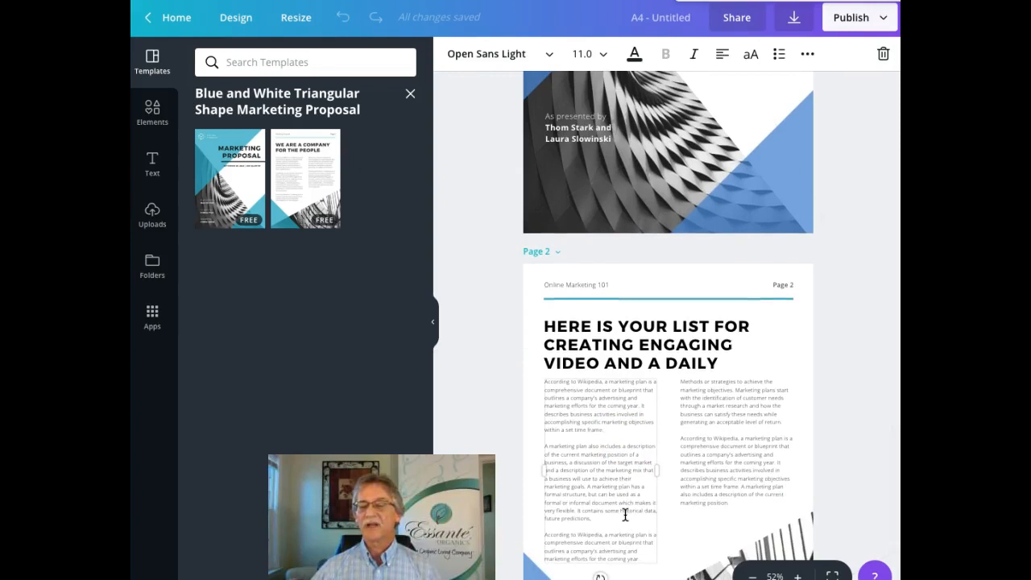
scroll(625, 516, down, 2)
drag(649, 485, 546, 316)
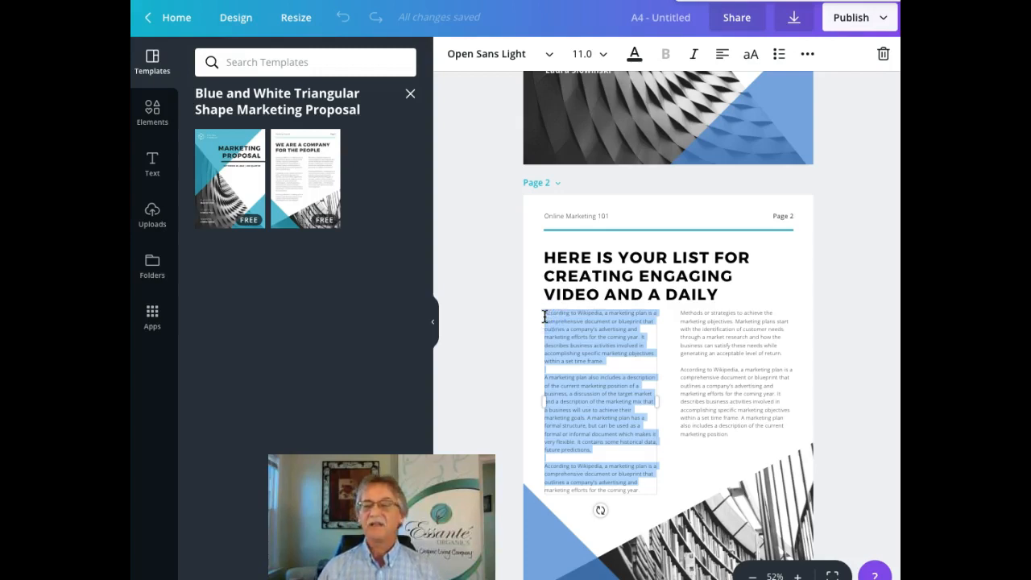
key(Delete)
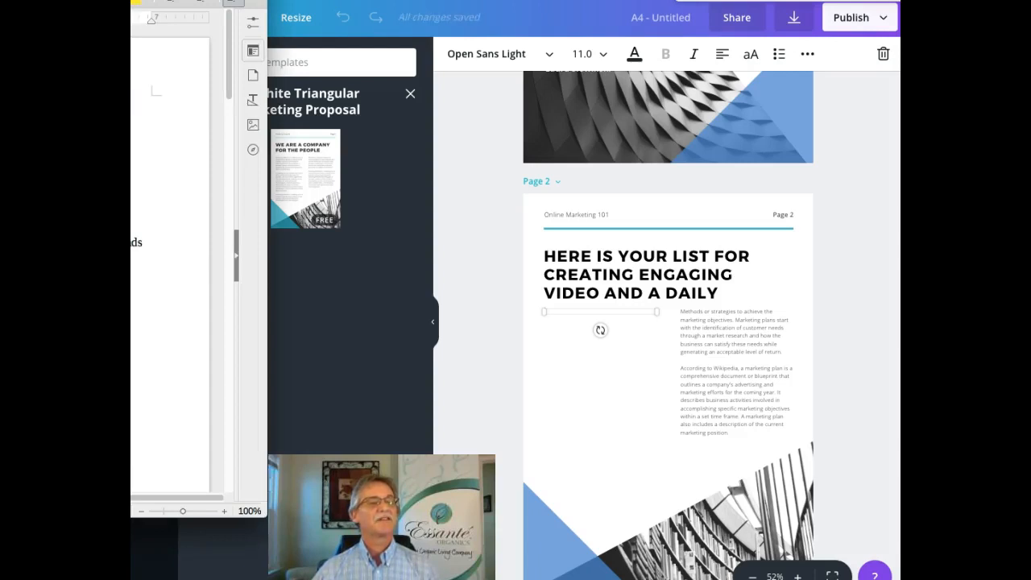
Step: Extend the Writer selection over the opening video-ideas list lines and return to Canva
key(shift+Down)
key(shift+Down)
key(shift+Down)
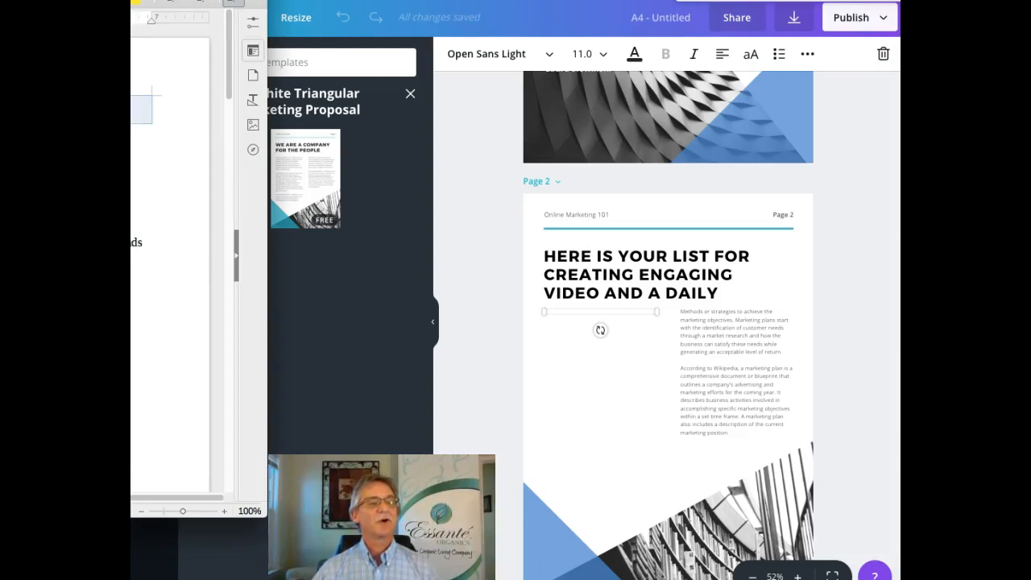
key(shift+Down)
key(shift+Down)
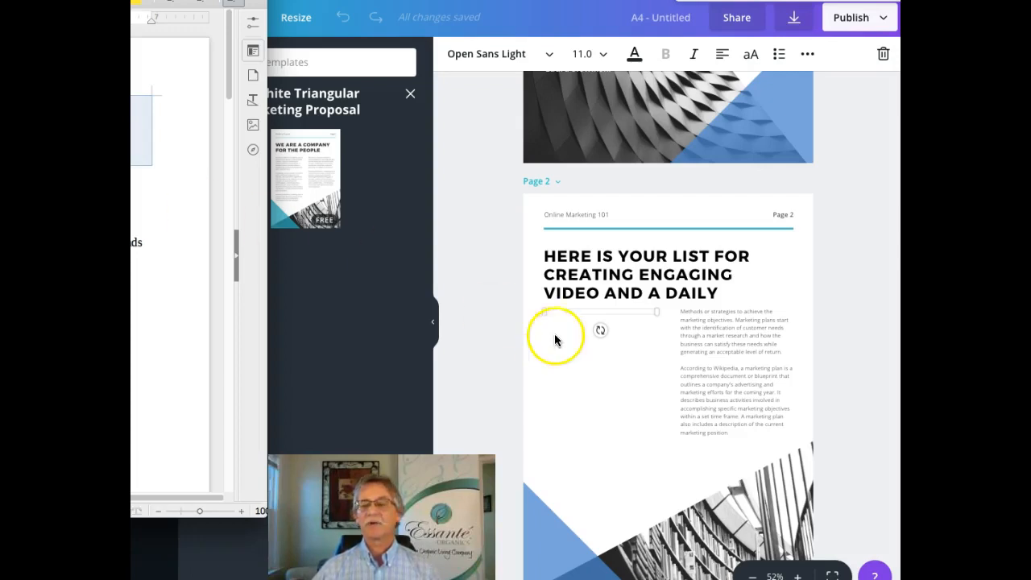
click(580, 312)
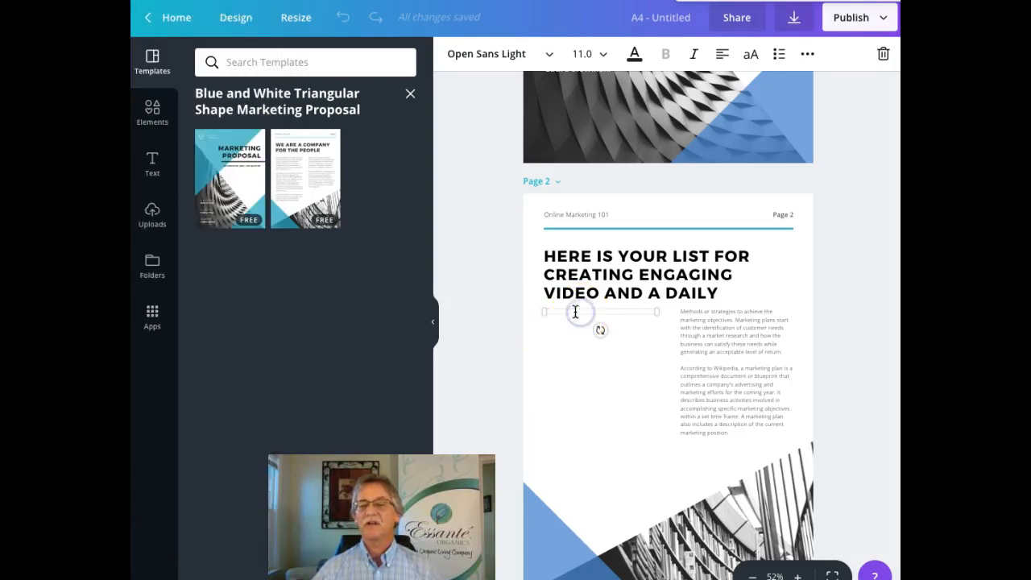
Step: Paste the six numbered review video ideas into page 2's empty left text box
click(561, 313)
right_click(560, 312)
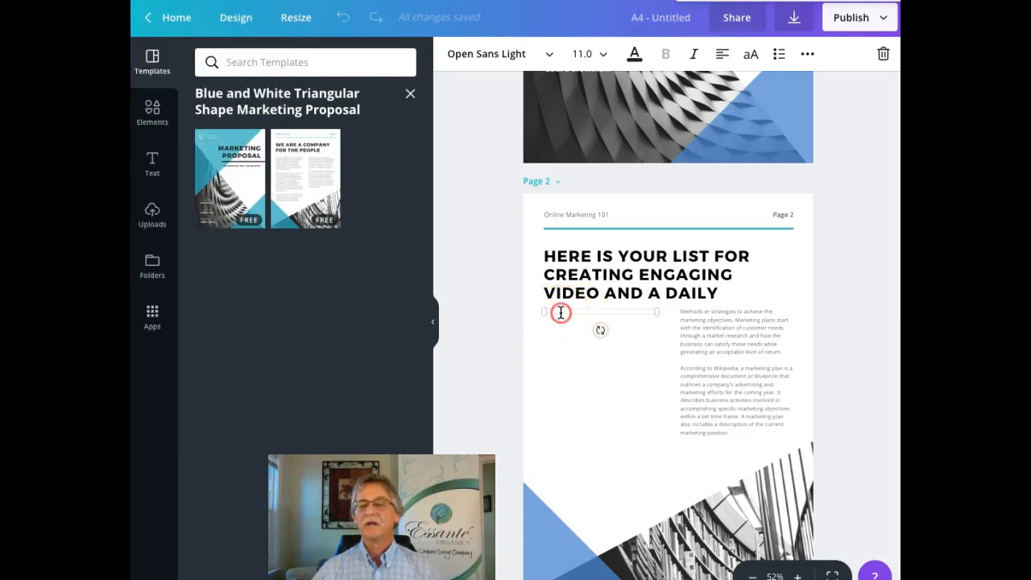
click(579, 360)
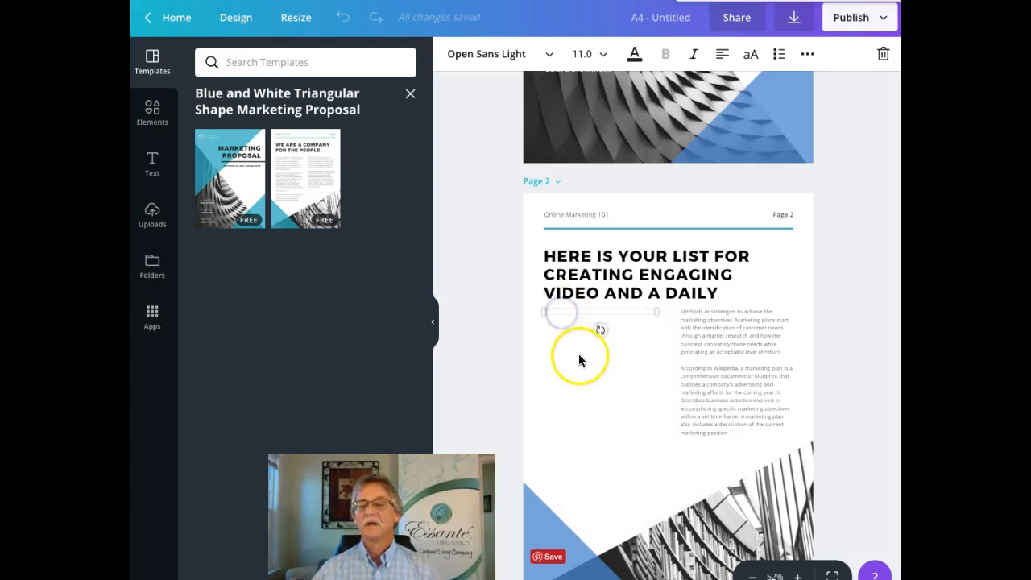
click(577, 311)
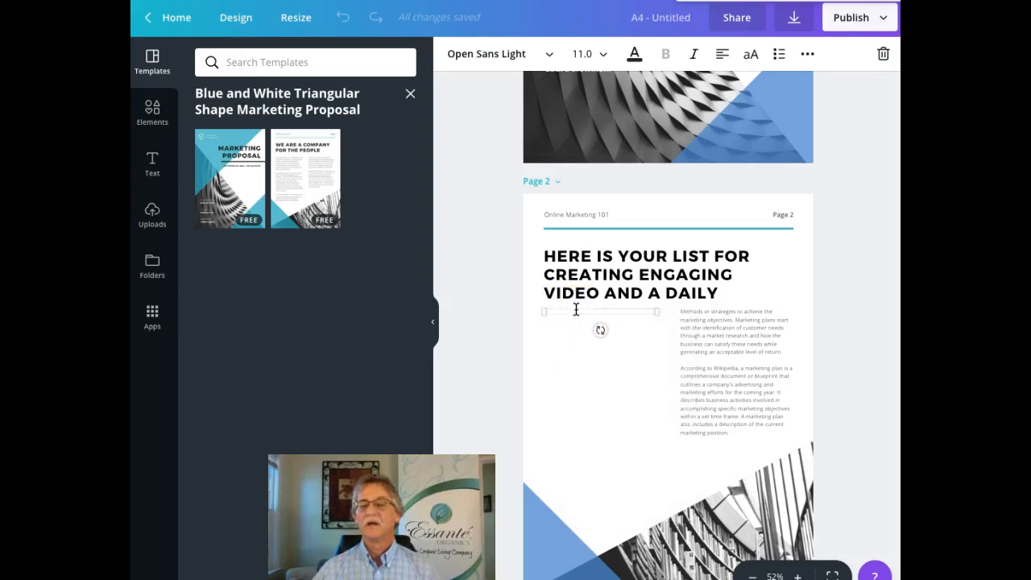
right_click(577, 312)
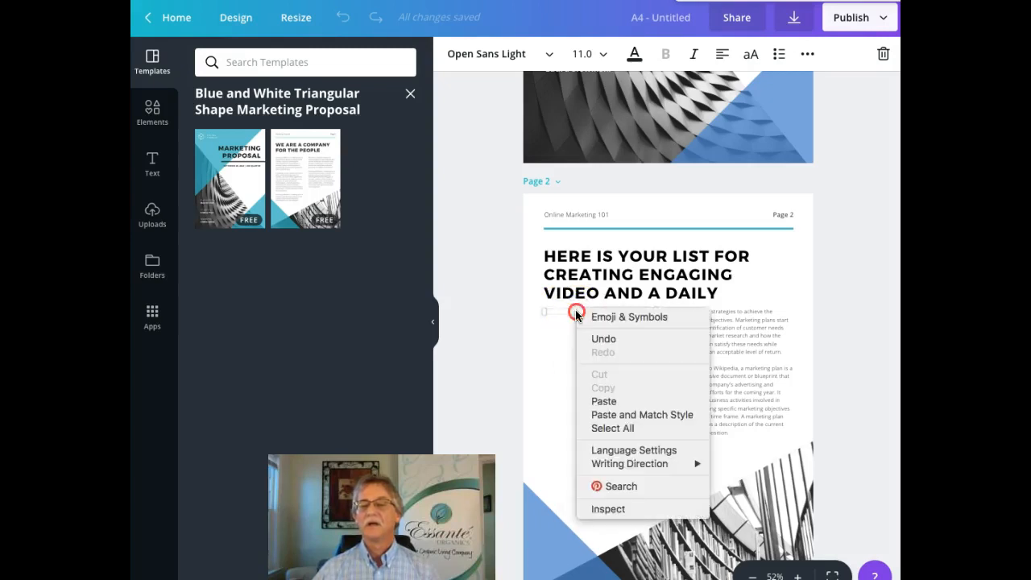
click(603, 400)
Step: Widen the pasted list box slightly to the right, placing the caret after item 6
click(601, 378)
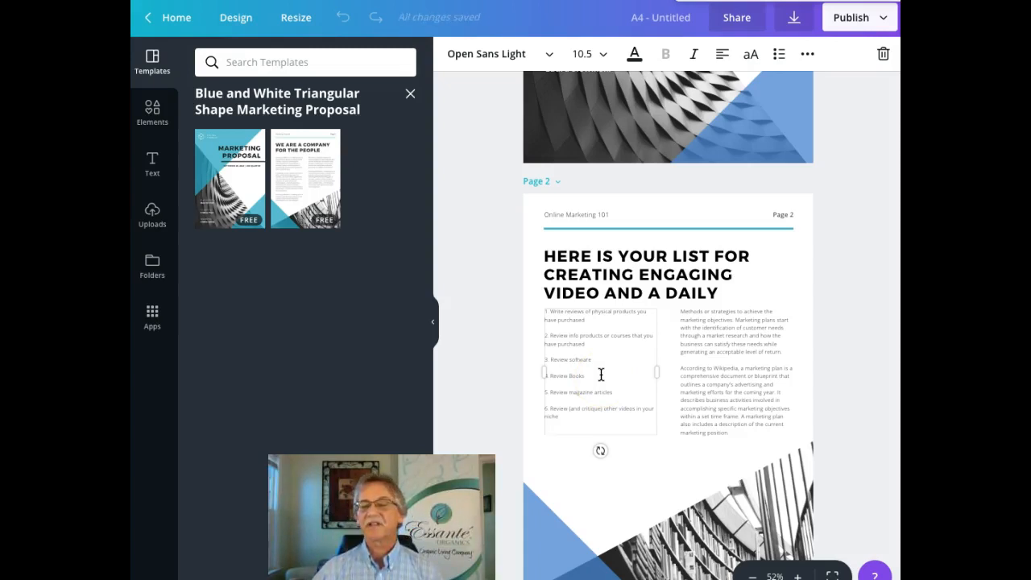
drag(658, 371, 668, 371)
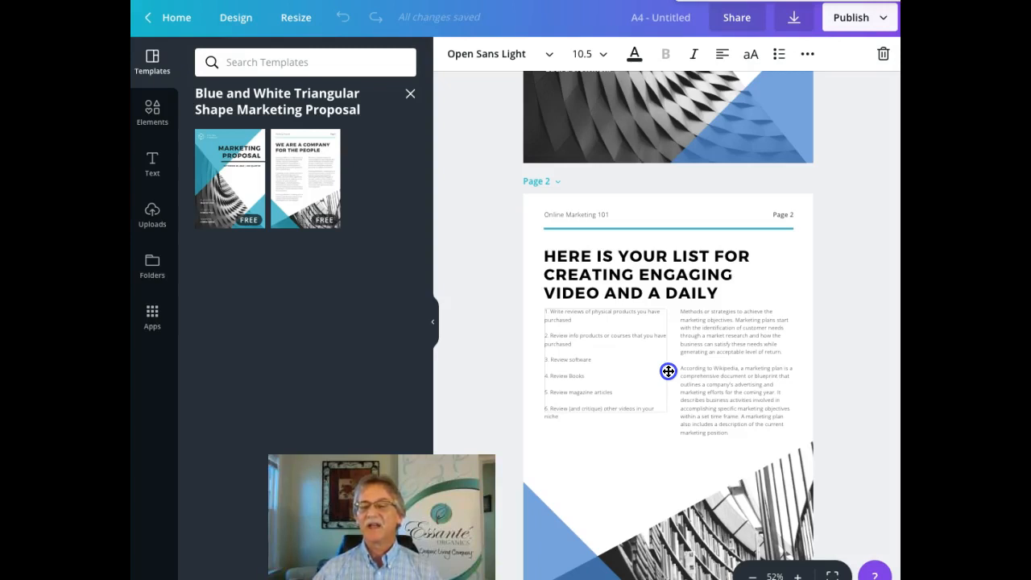
click(621, 392)
click(581, 419)
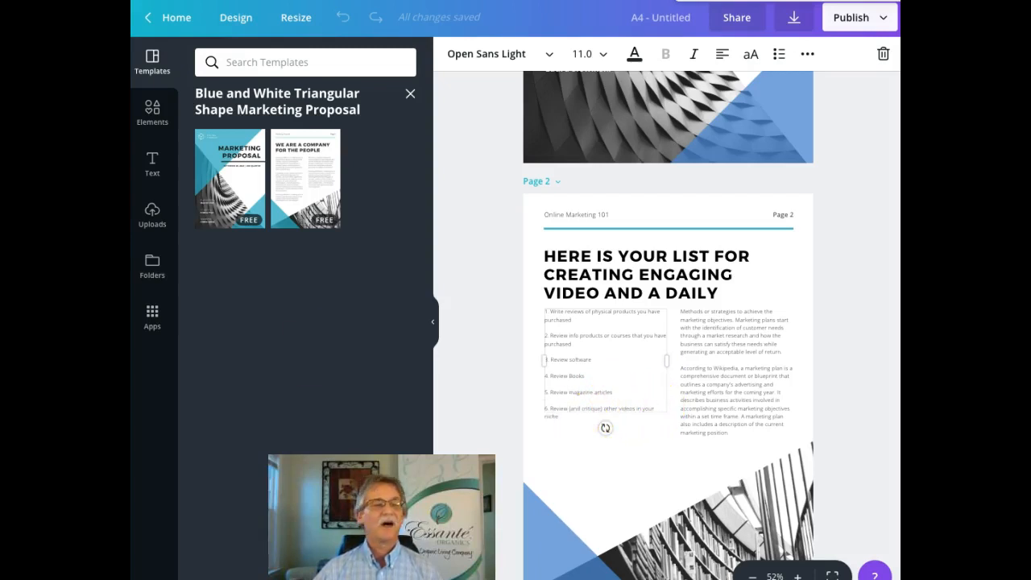
Step: Select the next lines of video ideas in the Writer document
key(alt+Tab)
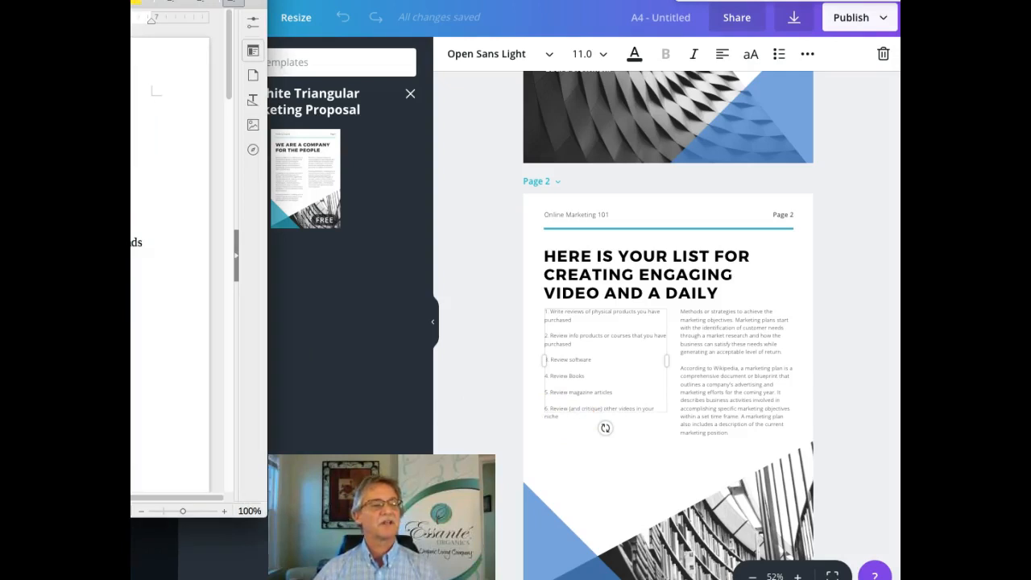
drag(132, 199, 132, 226)
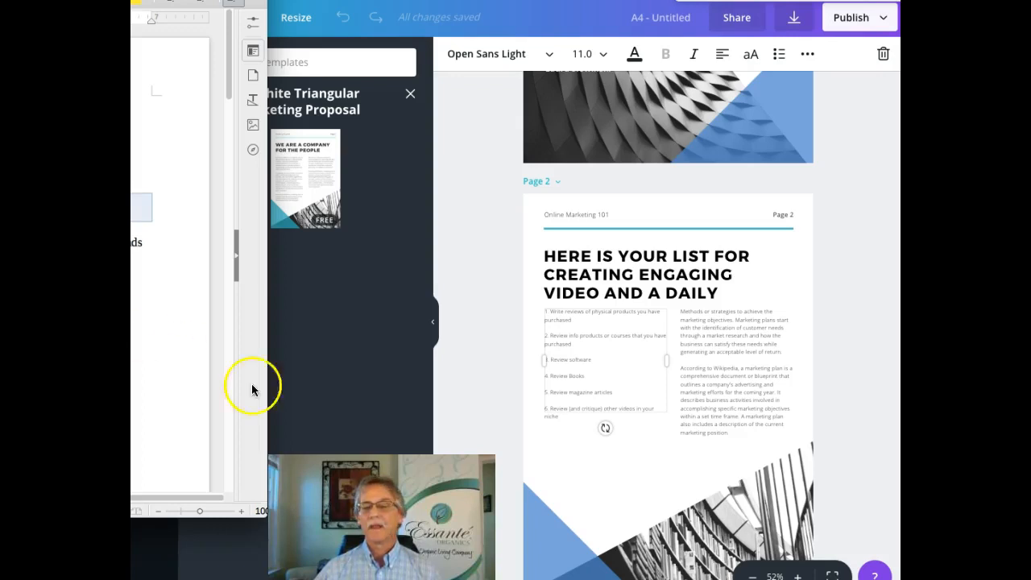
Step: Paste ideas 7–10 below item 6, then select all placeholder text in page 2's right column
click(570, 419)
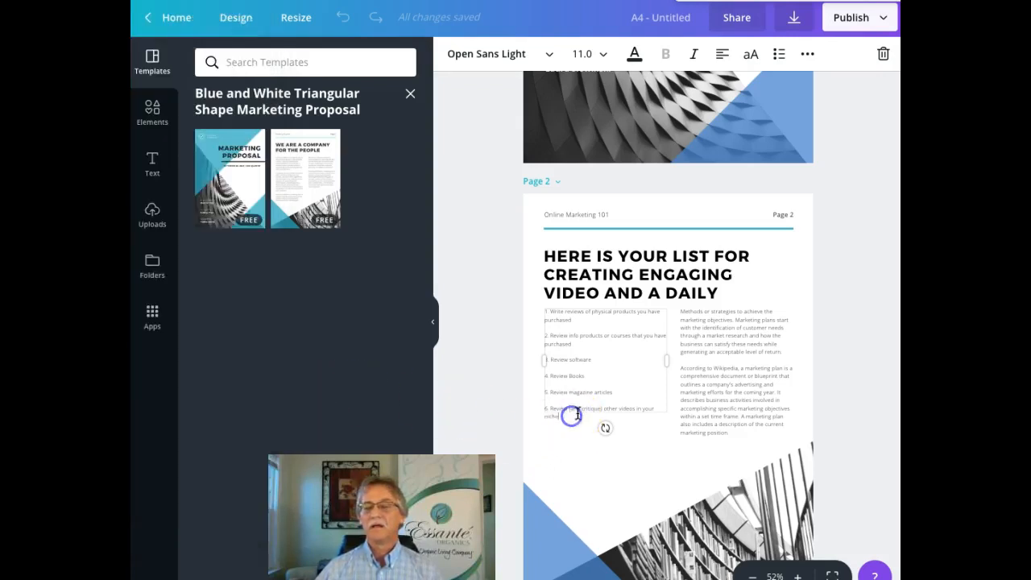
key(Return)
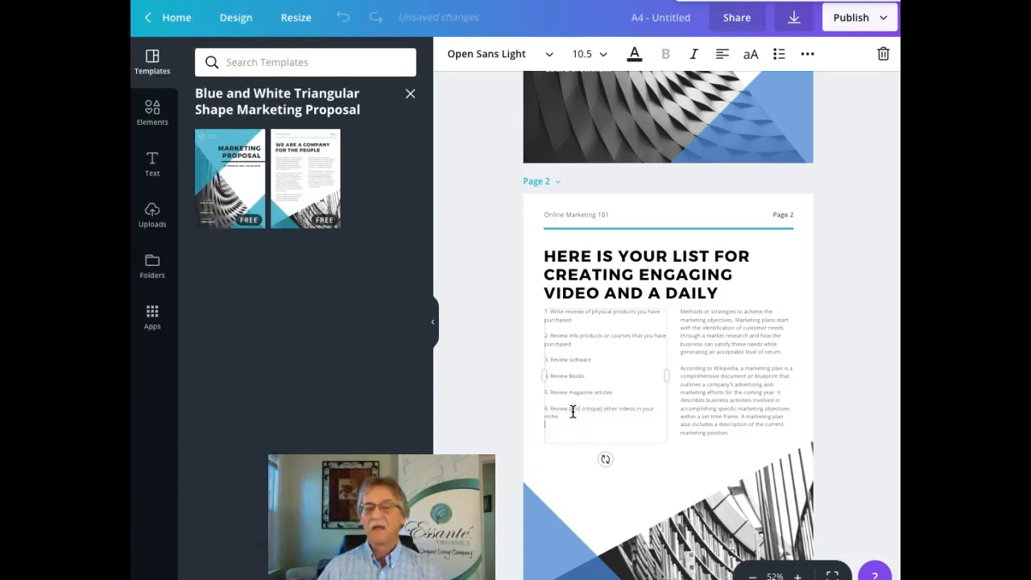
right_click(553, 426)
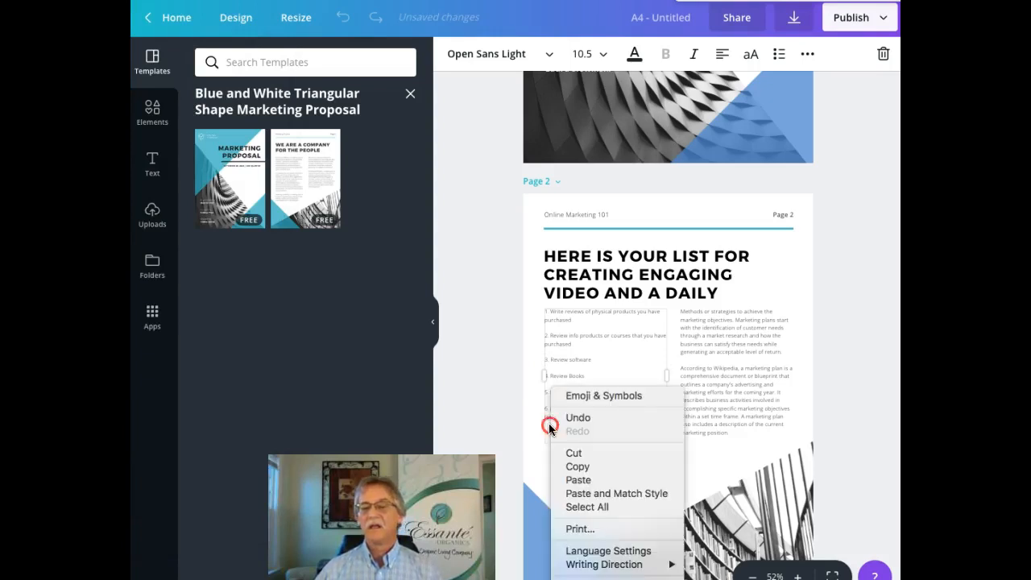
click(583, 482)
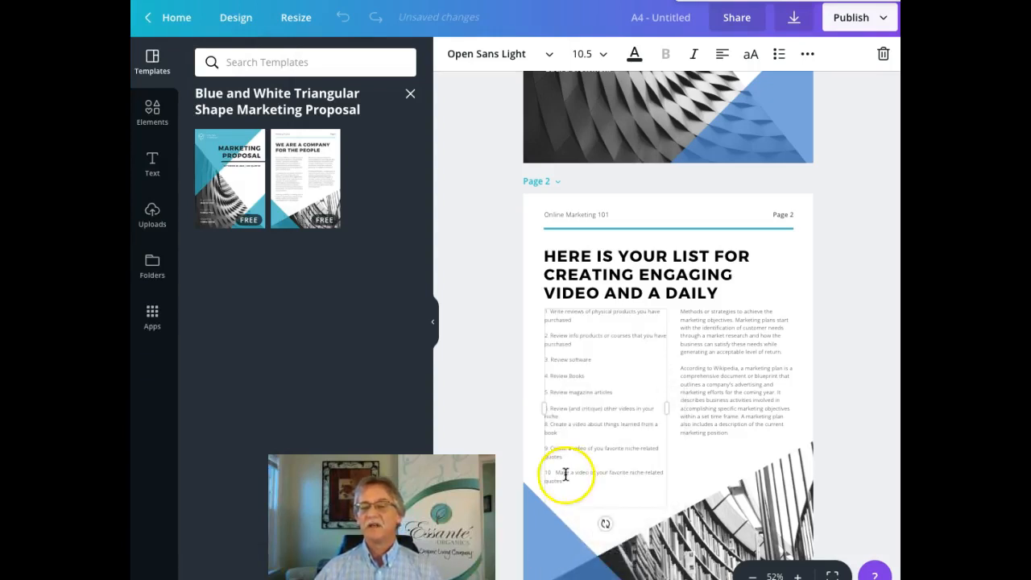
click(738, 343)
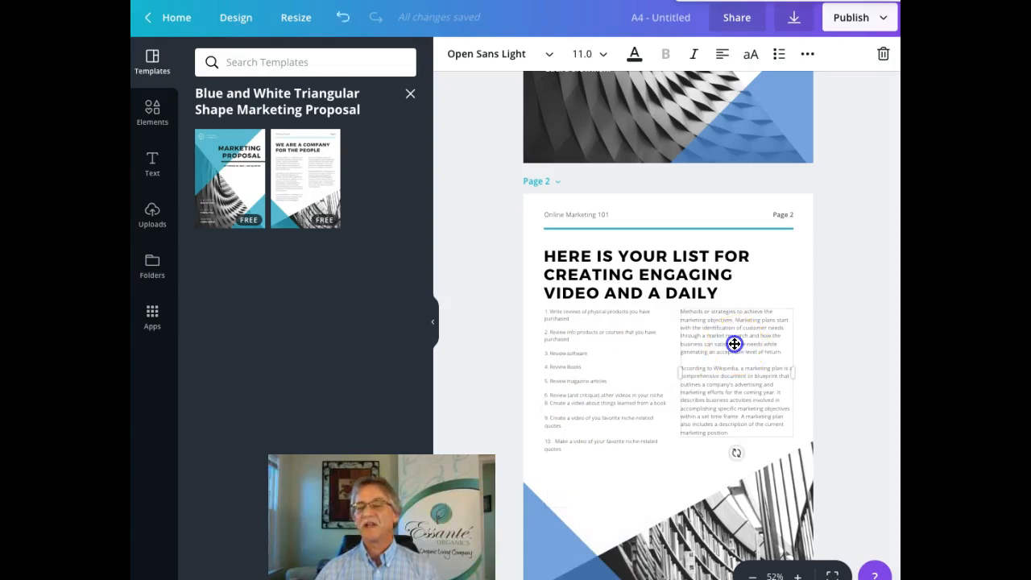
drag(753, 426, 729, 432)
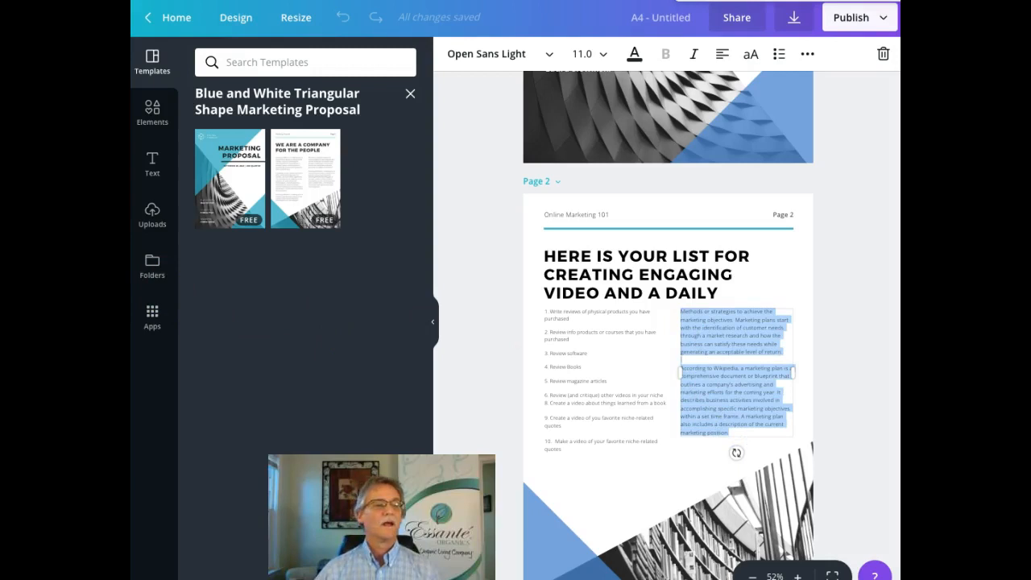
Step: Copy ideas 11–20 from Writer and paste them over page 2's right-column placeholder text
key(super+Tab)
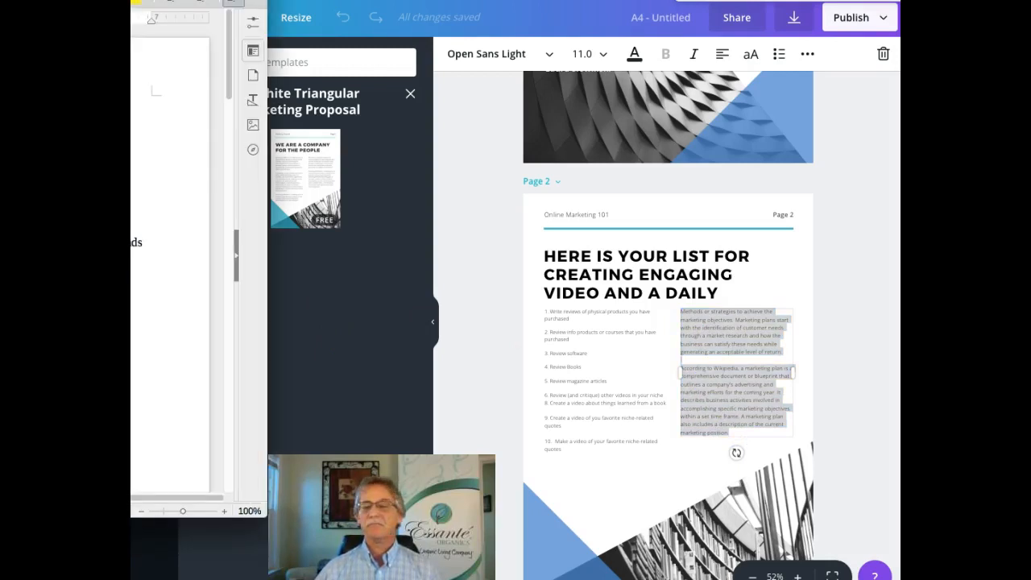
drag(133, 241, 132, 375)
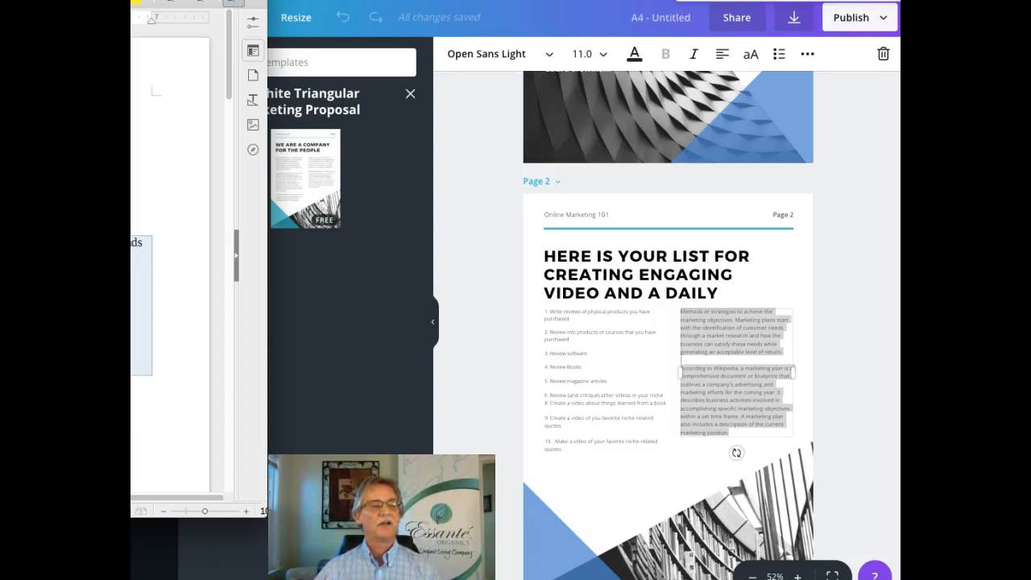
click(707, 317)
right_click(698, 320)
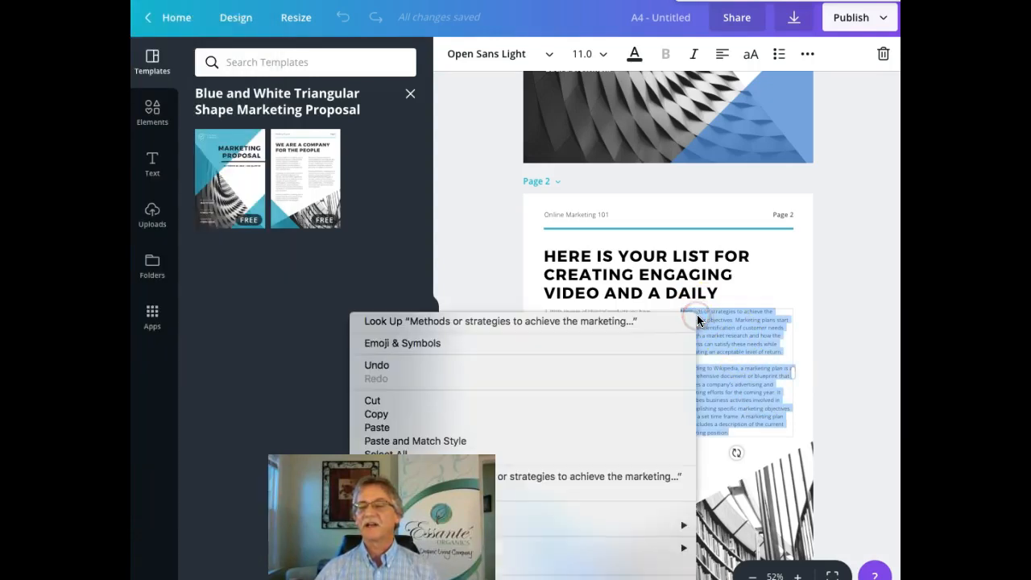
click(391, 428)
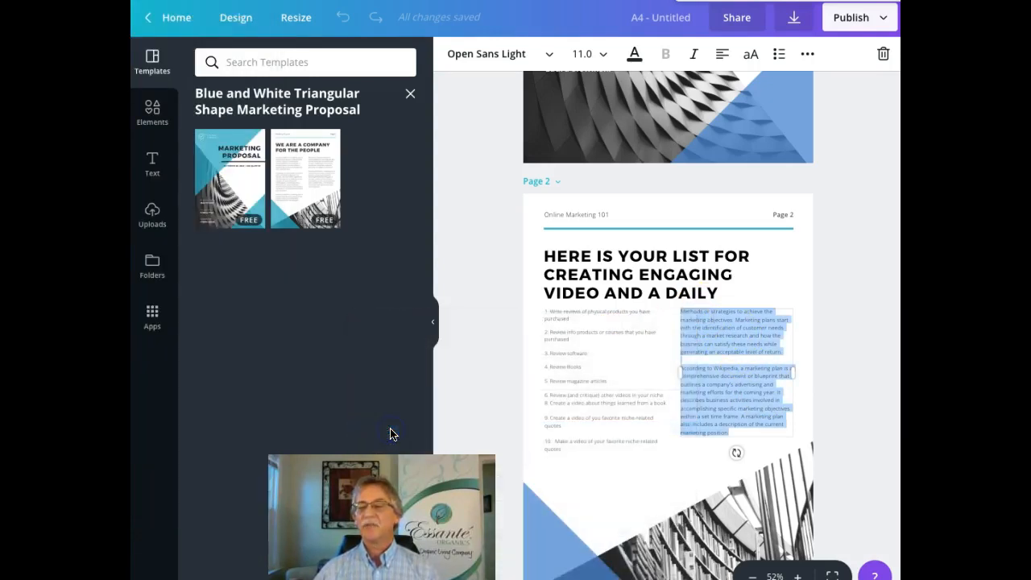
key(ctrl+v)
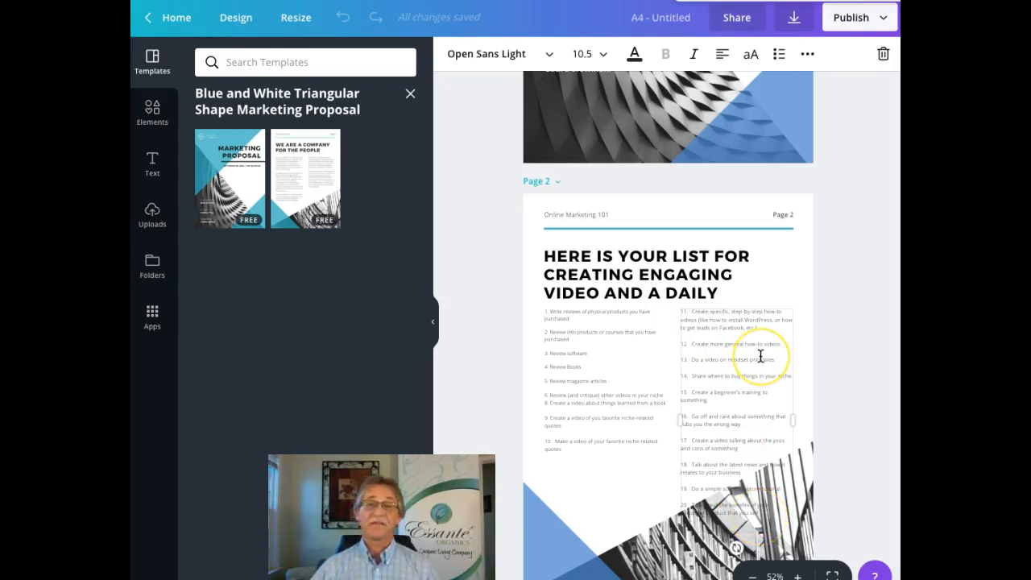
Step: Delete items 19 and 20 so page 2's right-column list ends at item 18
scroll(760, 357, down, 1)
scroll(760, 362, up, 1)
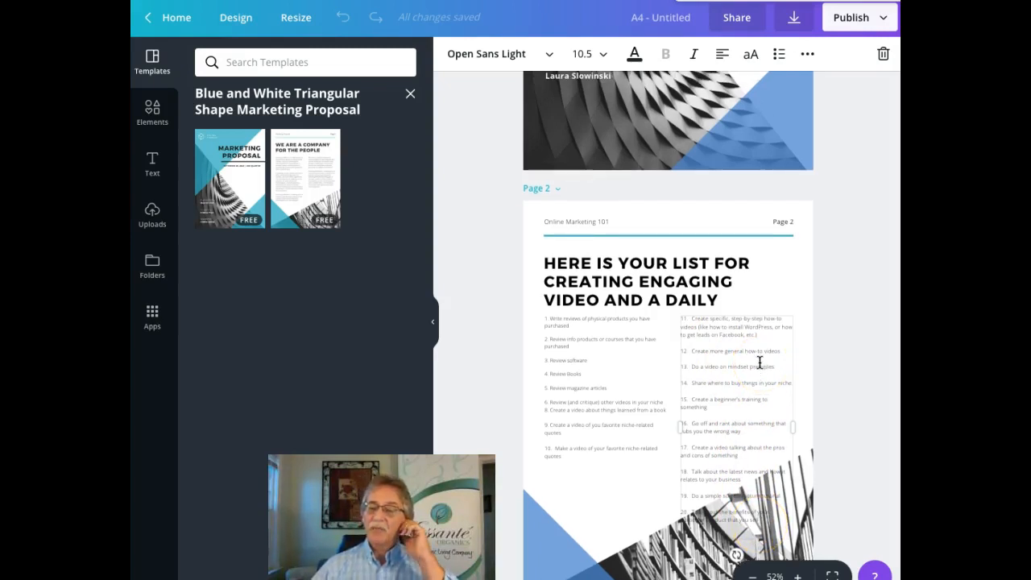
scroll(759, 362, down, 2)
scroll(760, 363, down, 1)
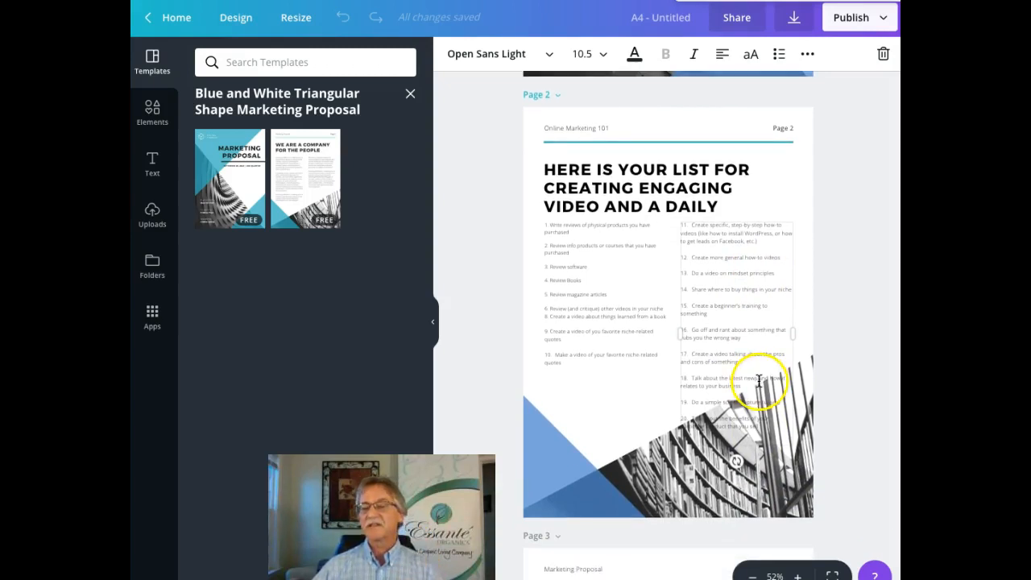
click(758, 427)
drag(758, 427, 683, 395)
key(BackSpace)
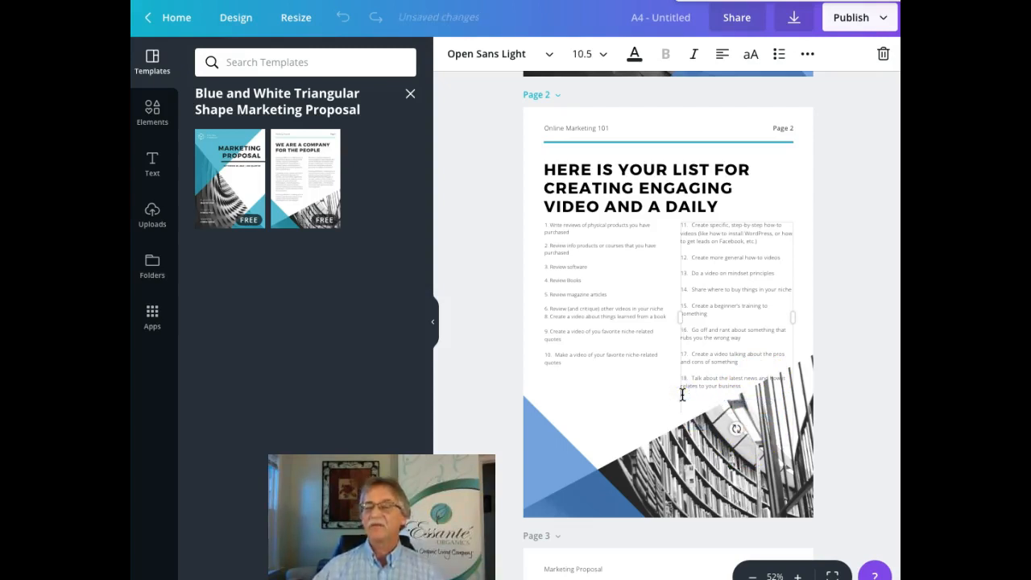
click(626, 391)
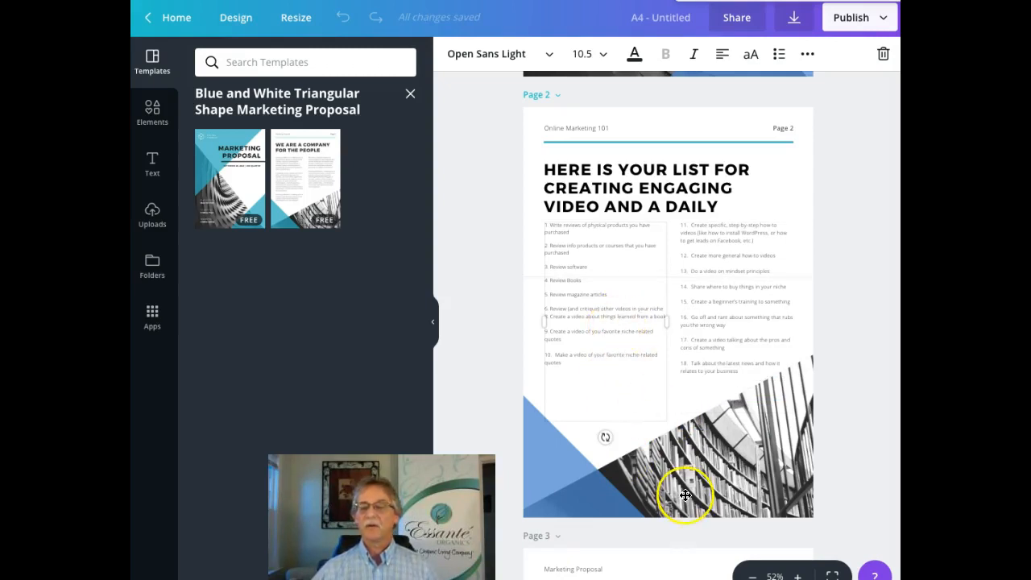
scroll(686, 495, down, 3)
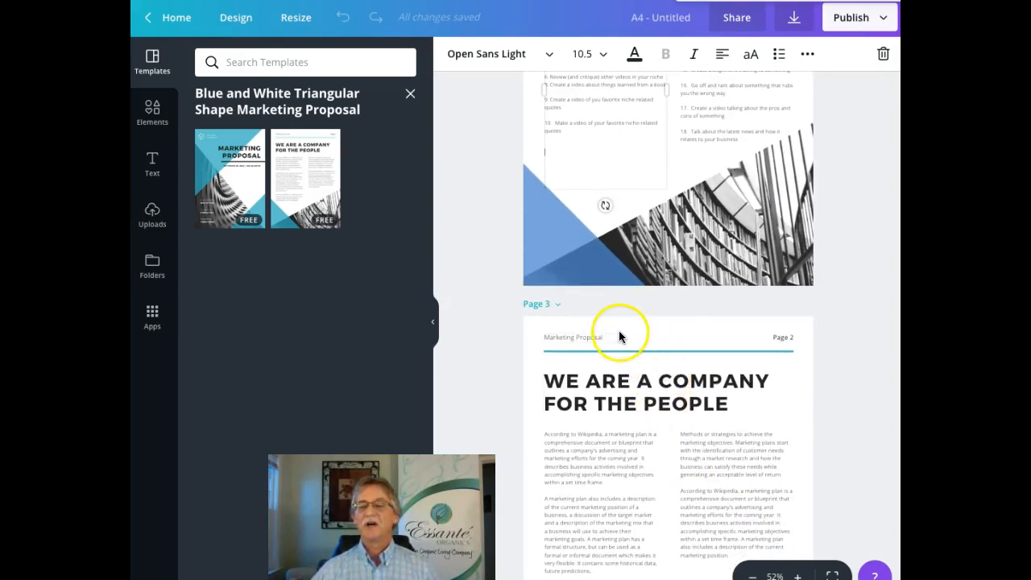
Step: Replace page 3's 'Marketing Proposal' header title with Online Marketing 101
click(604, 335)
drag(605, 335, 541, 336)
key(BackSpace)
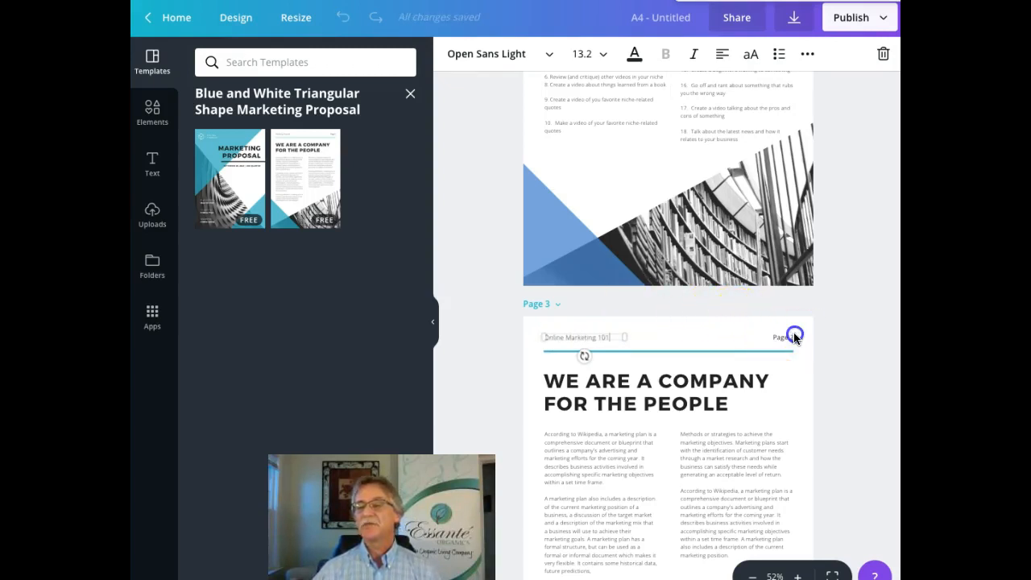
click(794, 337)
Step: Widen the header's page-number box and change it to Page 3
click(792, 337)
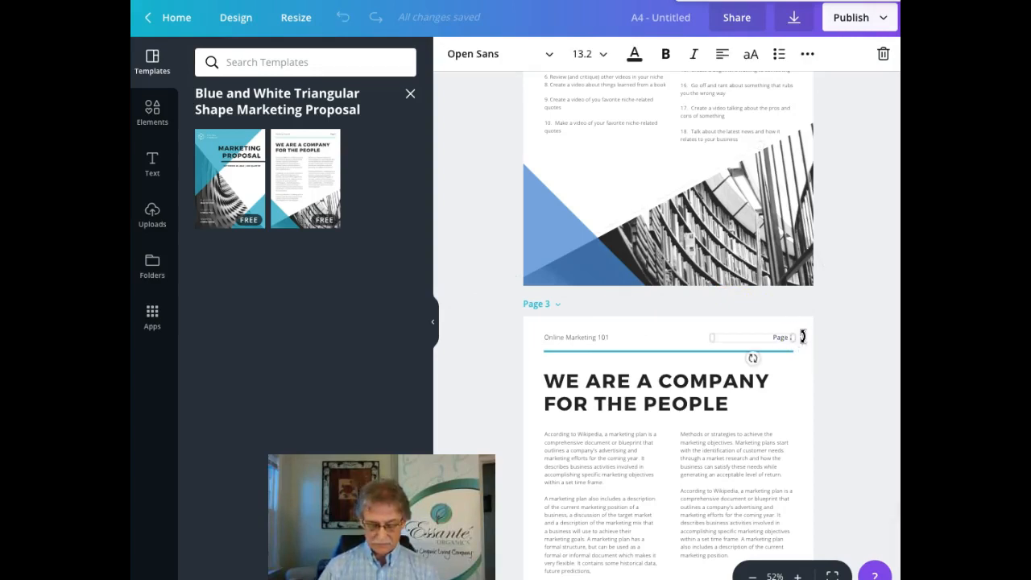
drag(803, 337, 791, 337)
click(779, 338)
click(786, 336)
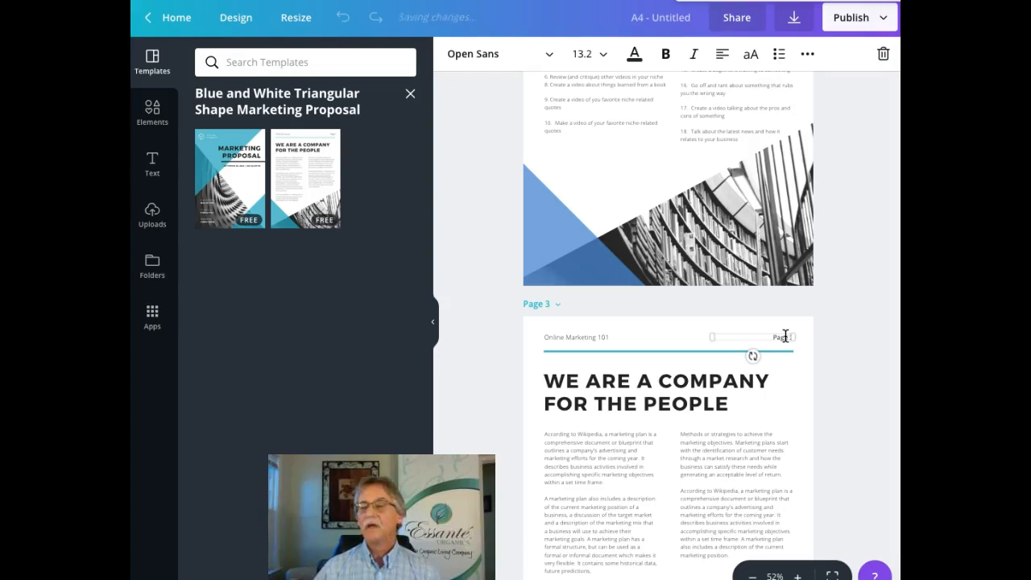
Step: Delete the WE ARE A COMPANY FOR THE PEOPLE heading text
click(779, 373)
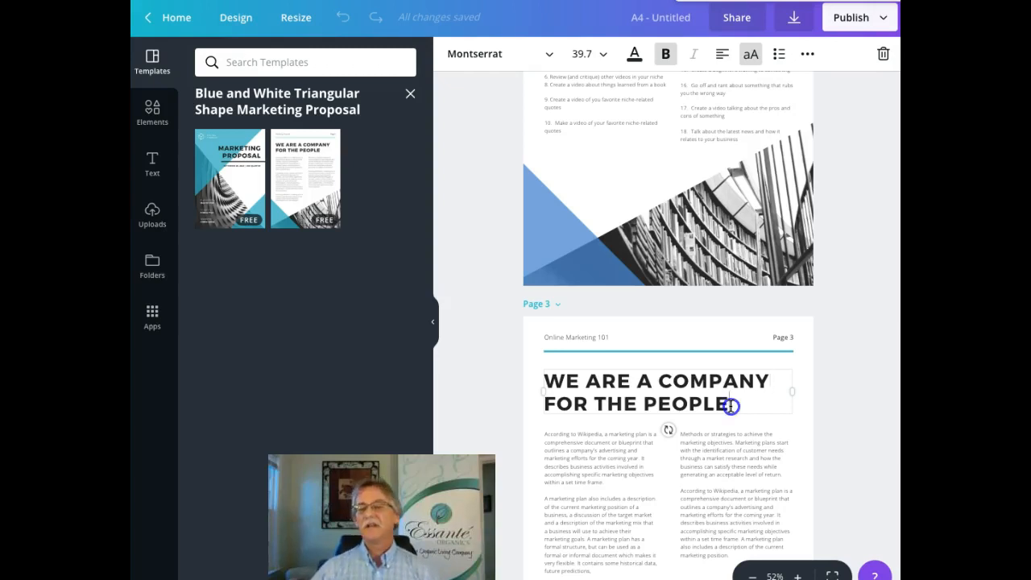
drag(731, 406, 541, 373)
key(BackSpace)
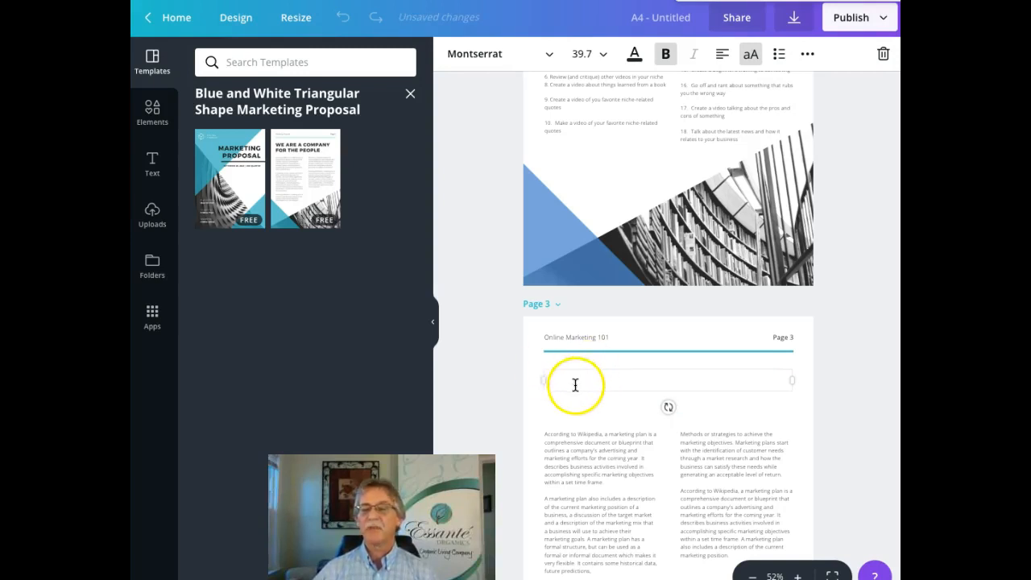
Step: Move page 3's left body-text column up just under the header line
click(595, 403)
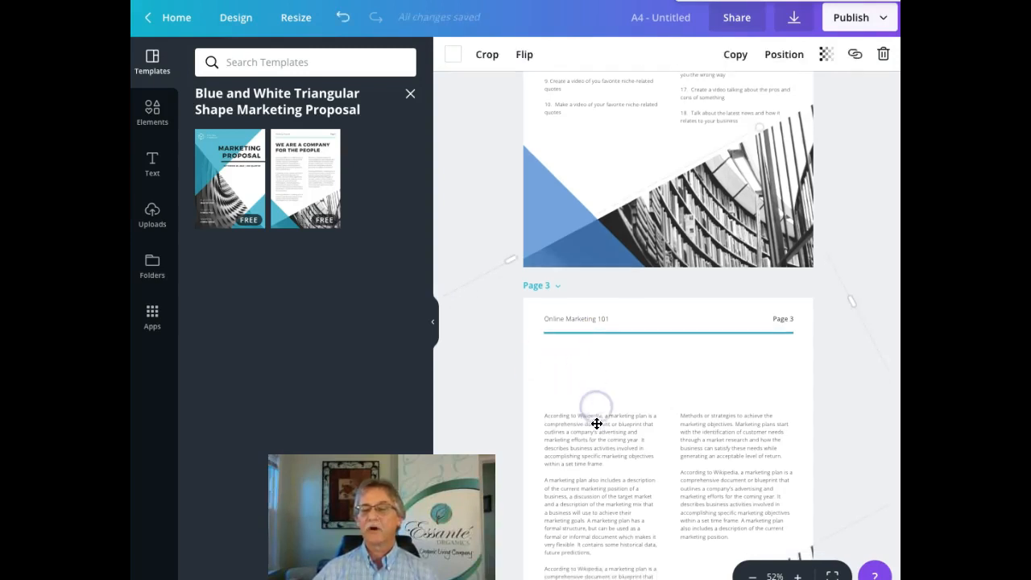
click(596, 416)
drag(597, 410, 594, 358)
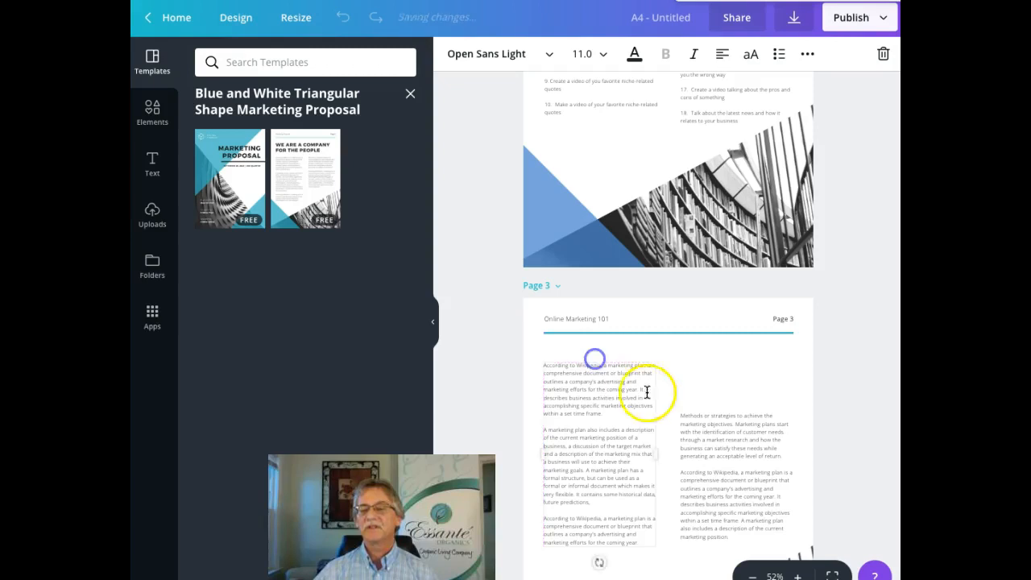
click(714, 413)
Step: Move the right column up level with the left, then select the left column's placeholder text
click(725, 414)
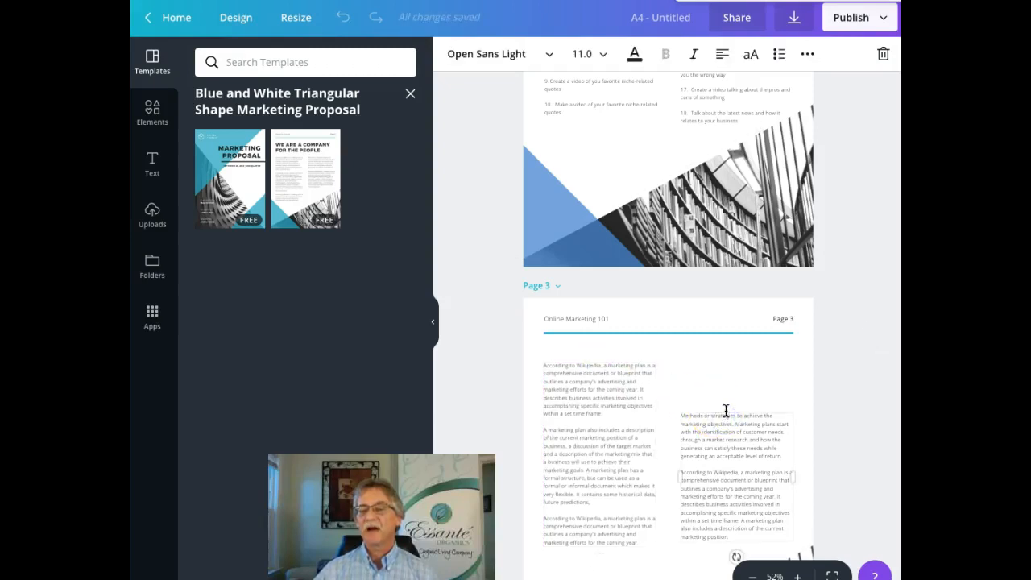
drag(726, 397, 724, 365)
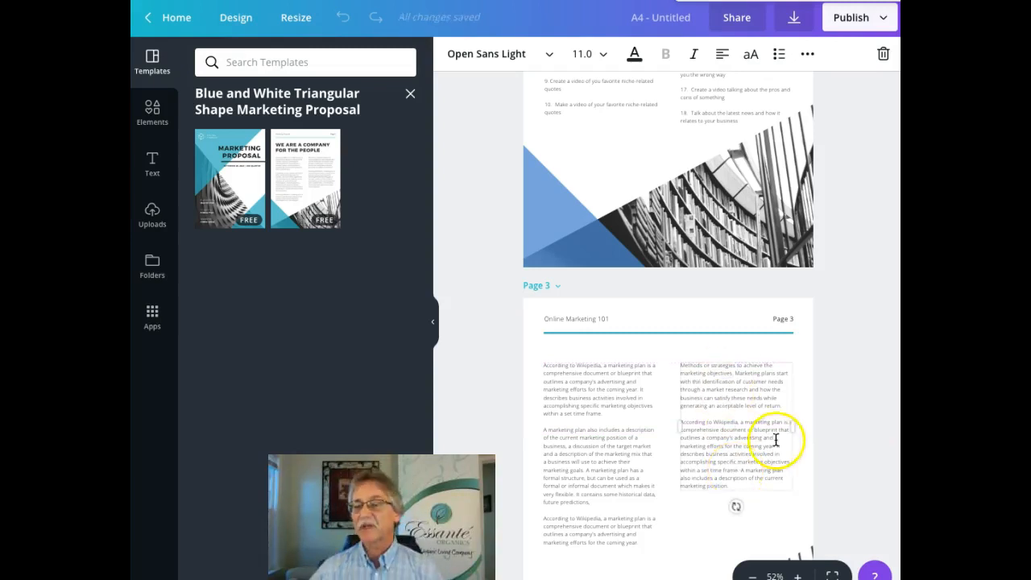
drag(647, 543, 649, 544)
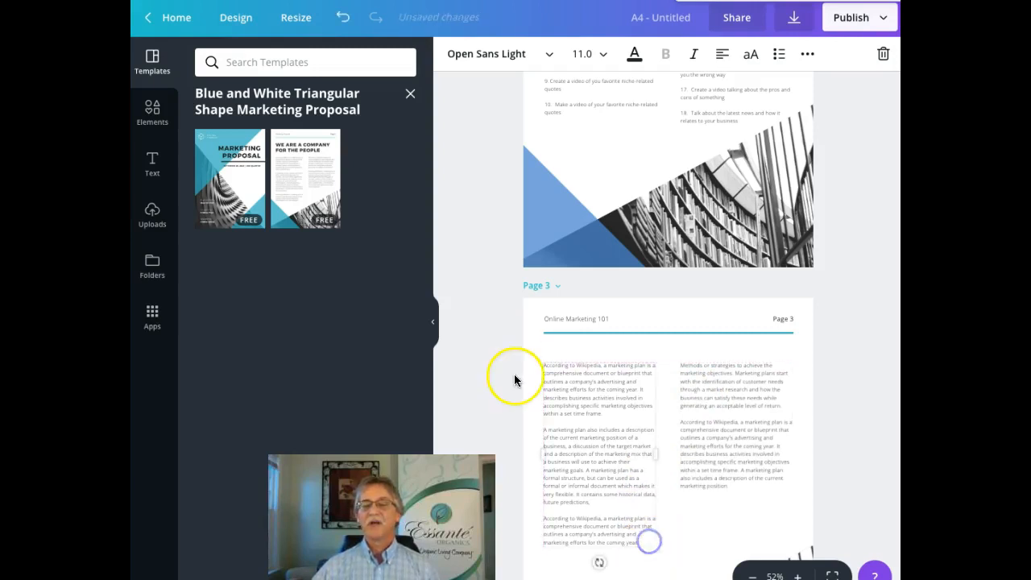
drag(543, 367, 643, 545)
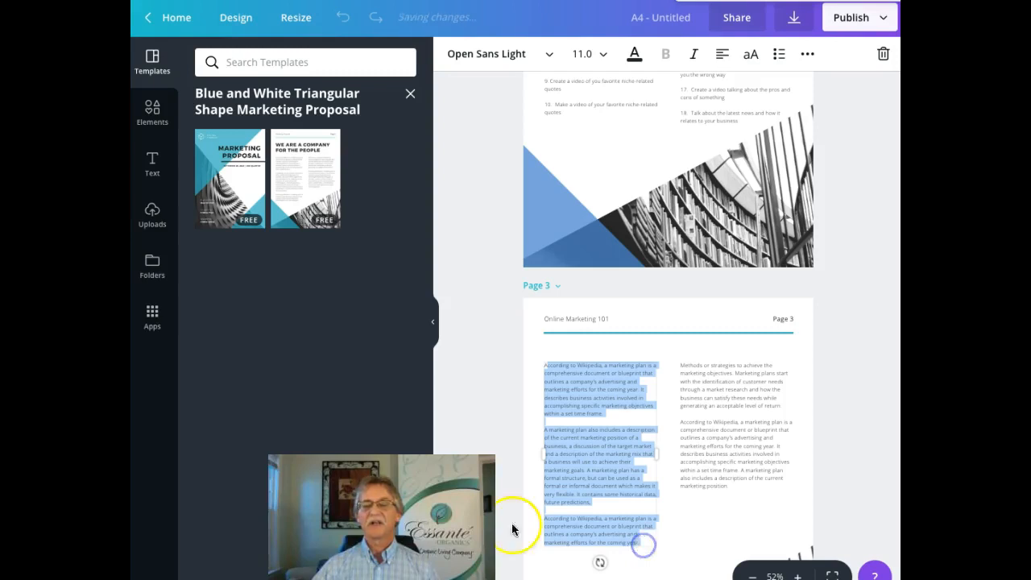
Step: Select video ideas 19–27 in the Writer document and return to Canva
key(super+Tab)
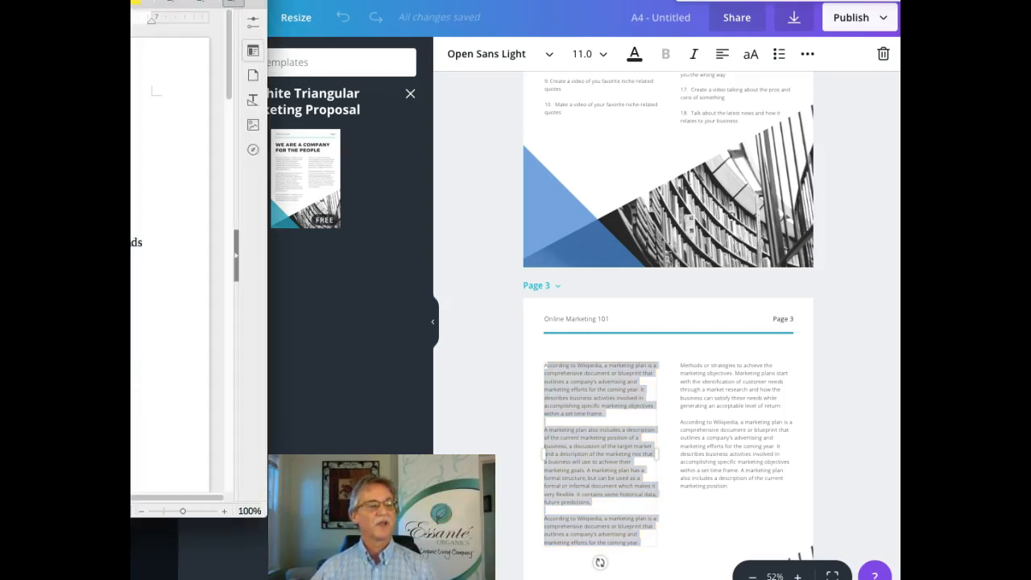
drag(132, 363, 133, 403)
drag(132, 362, 132, 431)
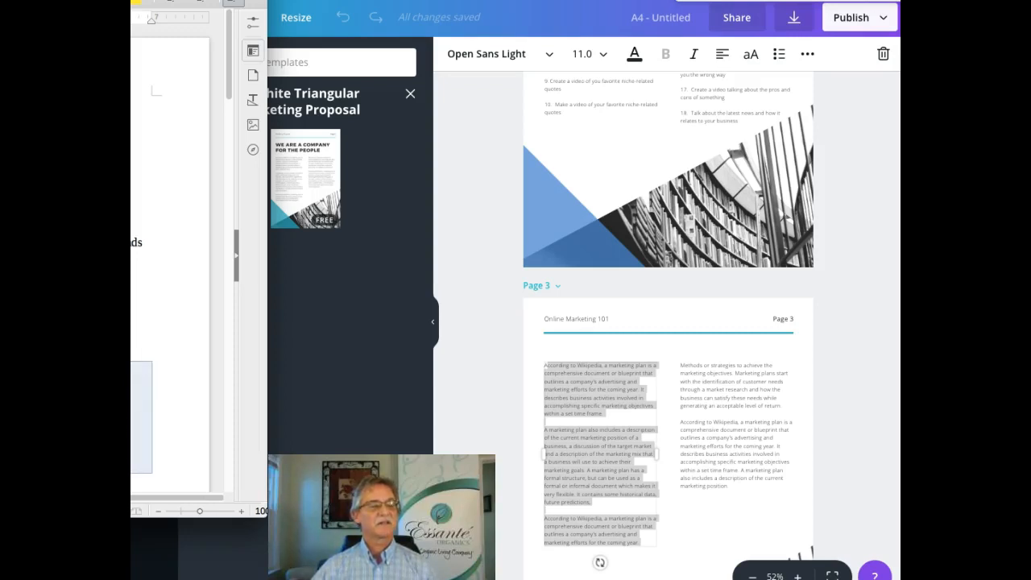
click(511, 403)
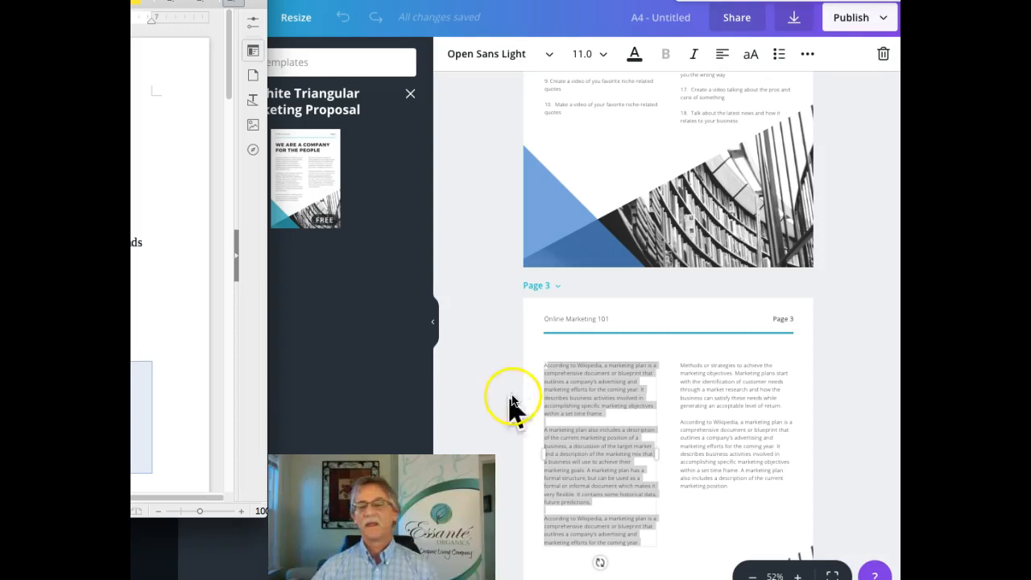
Step: Paste ideas 19–27 over page 3's left-column placeholder, keeping the 19. numbering
click(551, 371)
right_click(551, 371)
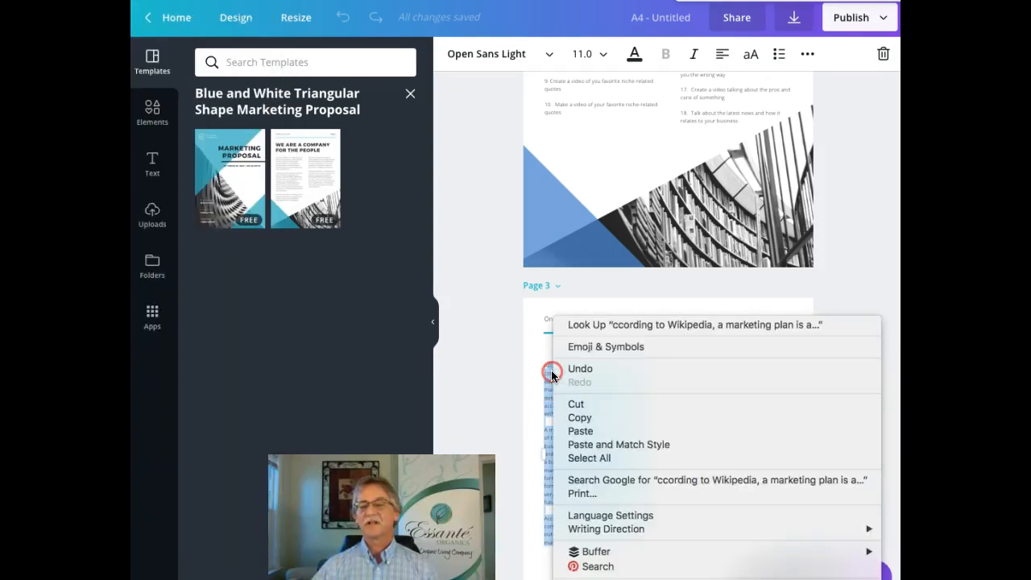
click(581, 432)
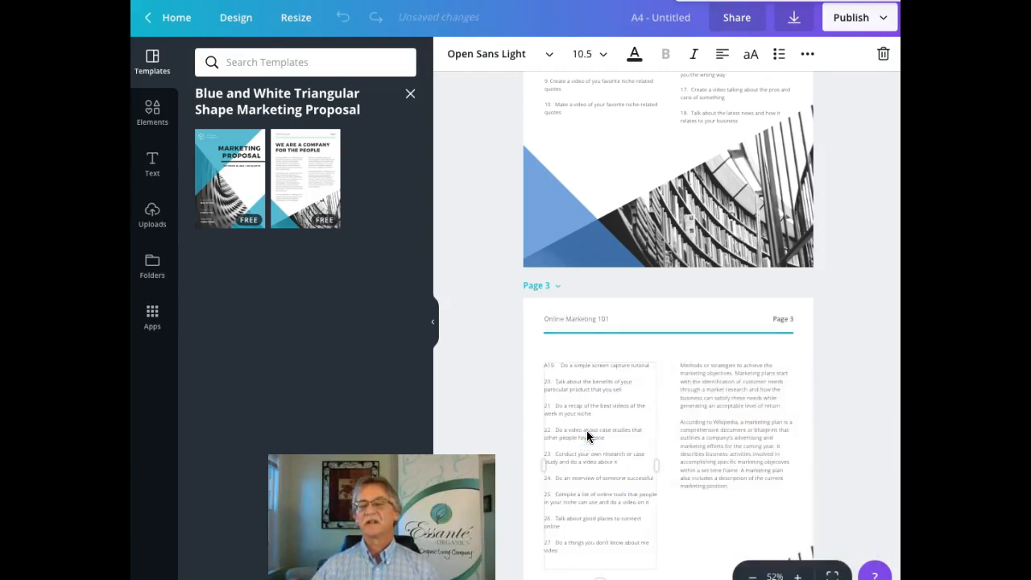
key(BackSpace)
key(BackSpace)
key(BackSpace)
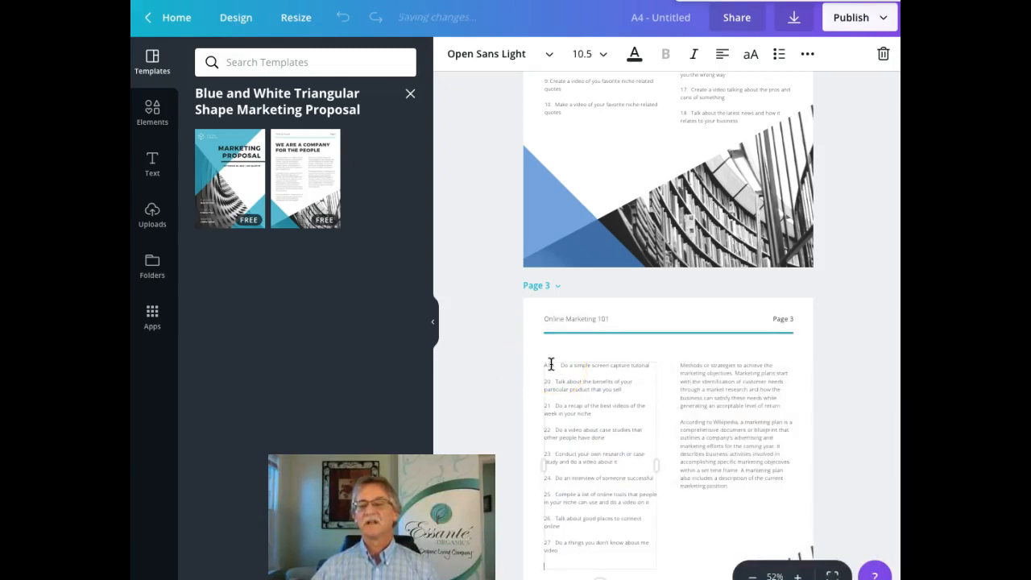
key(ctrl+z)
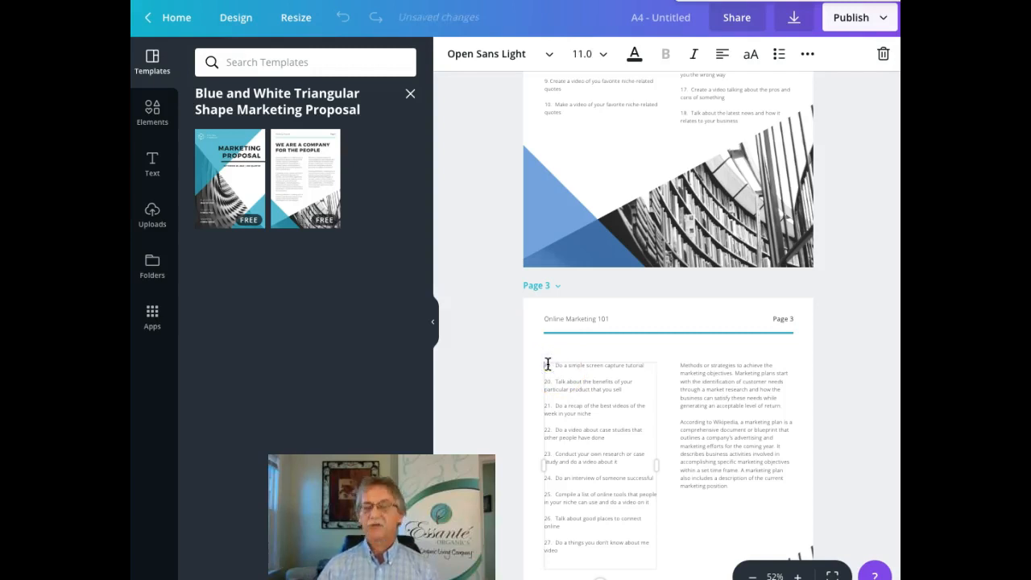
Step: Select all the placeholder text in page 3's right column
click(704, 382)
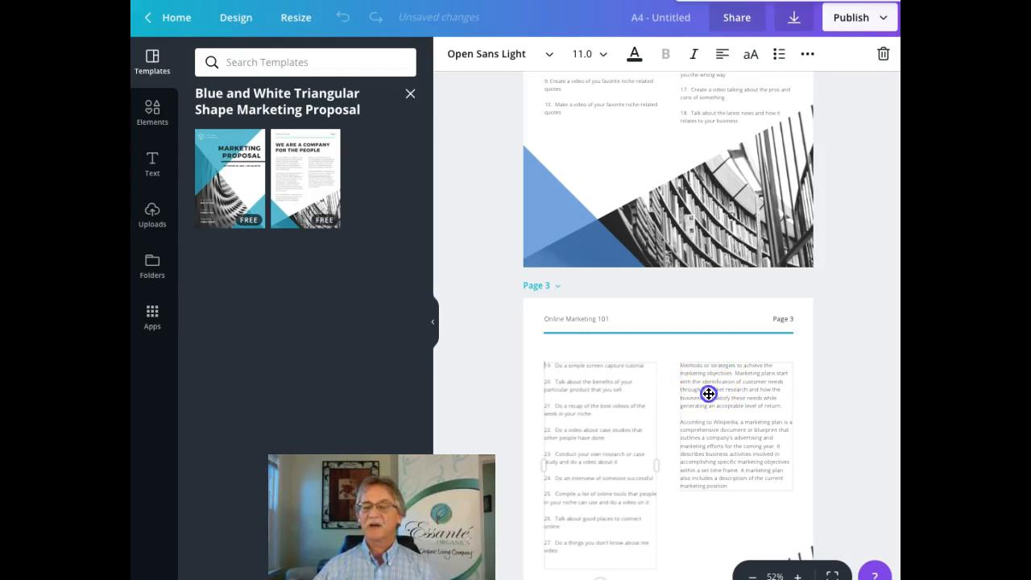
click(711, 395)
drag(760, 483, 682, 367)
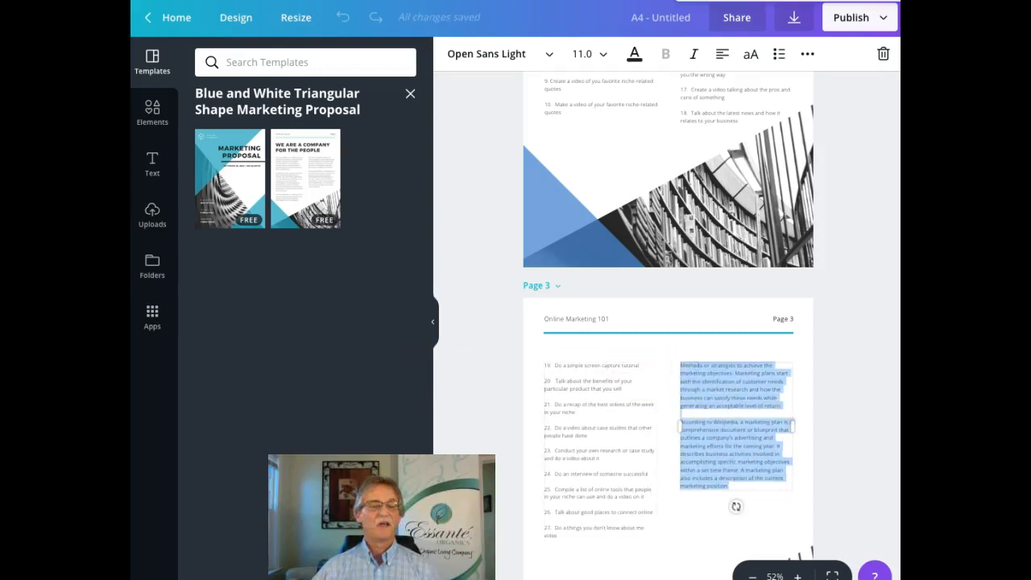
Step: Copy ideas 28–36 from Writer and paste them over page 3's right-column placeholder text
key(super+Tab)
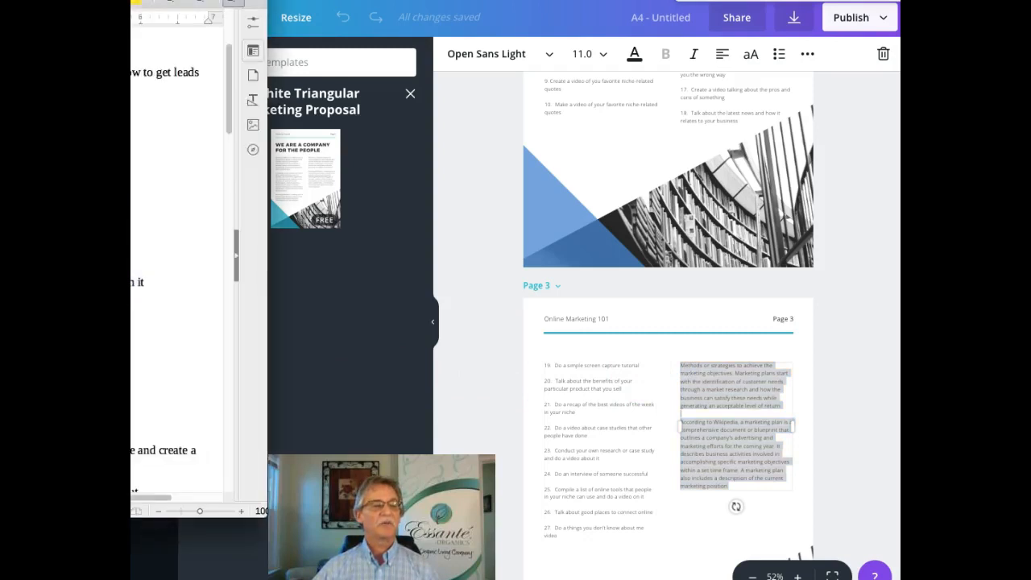
drag(132, 321, 133, 431)
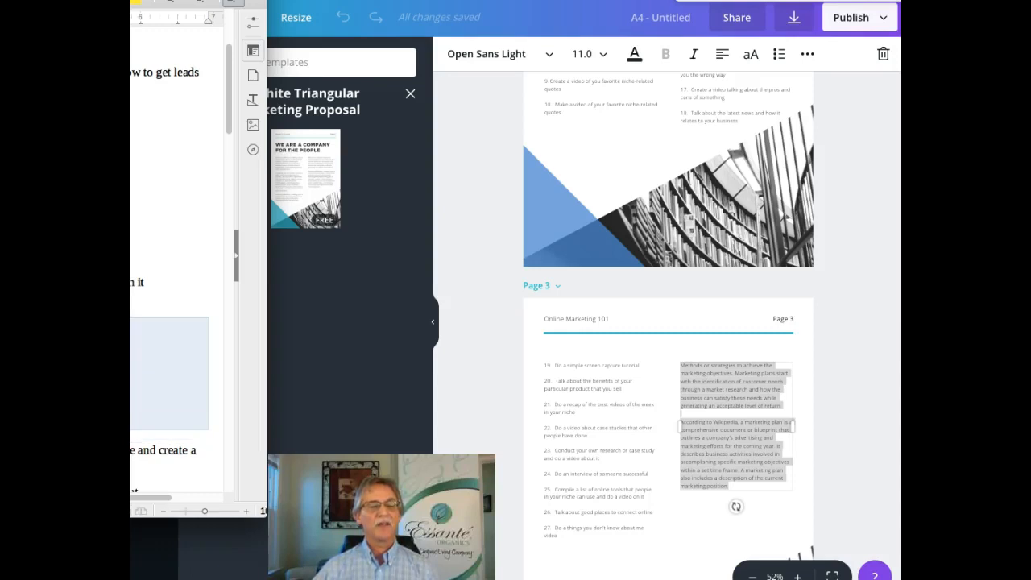
click(689, 366)
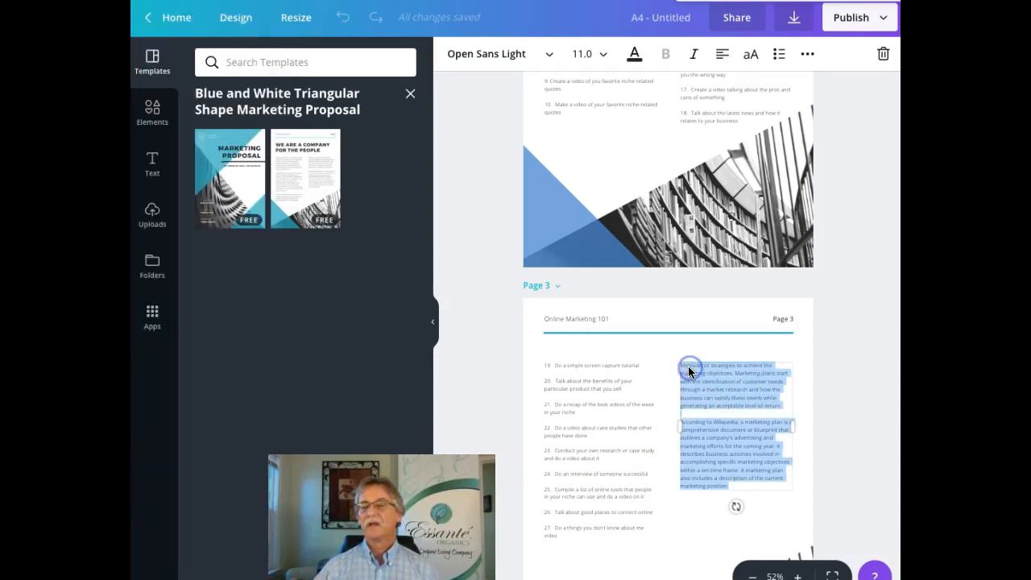
right_click(689, 366)
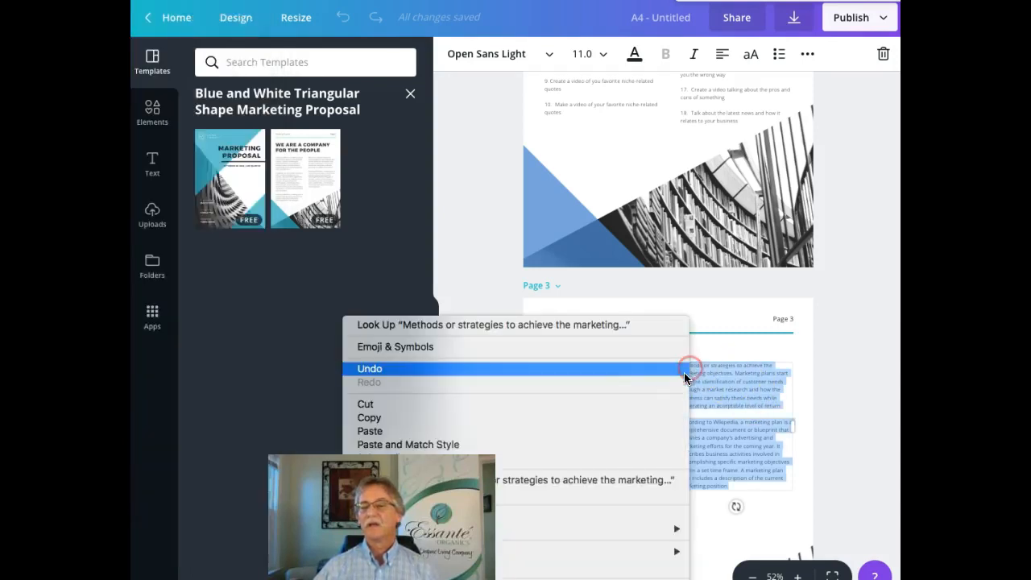
click(382, 433)
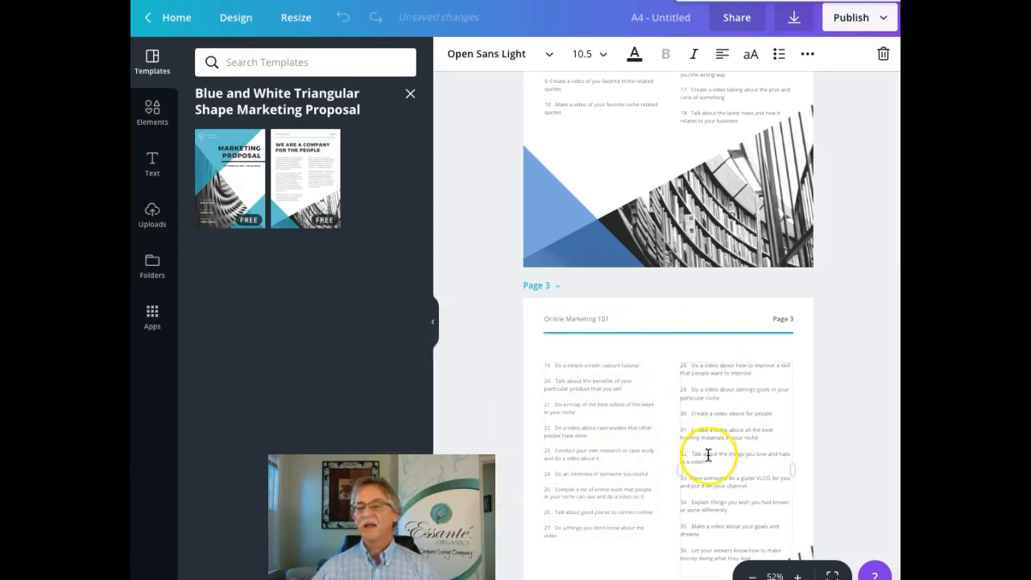
click(848, 383)
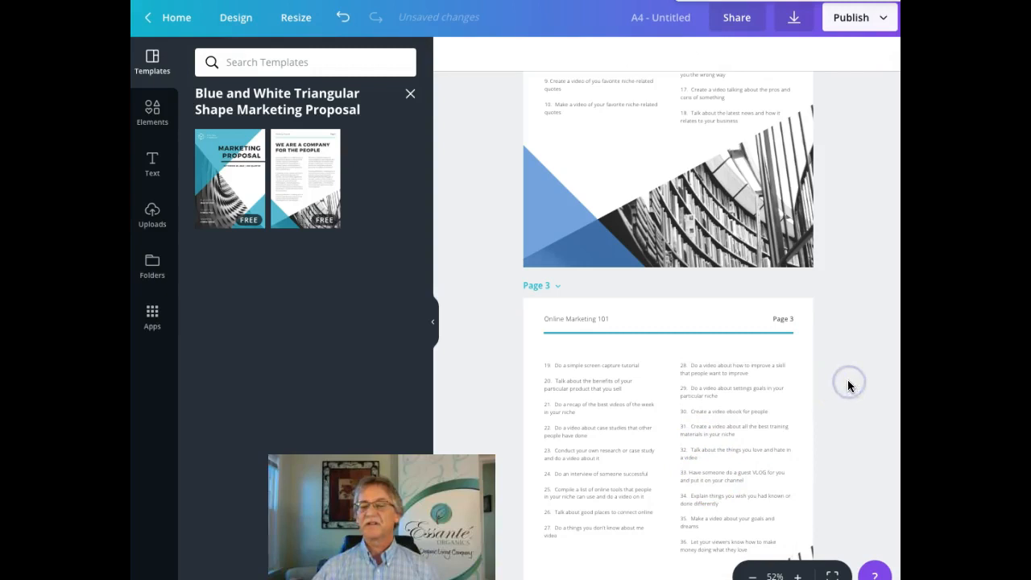
scroll(848, 382, down, 3)
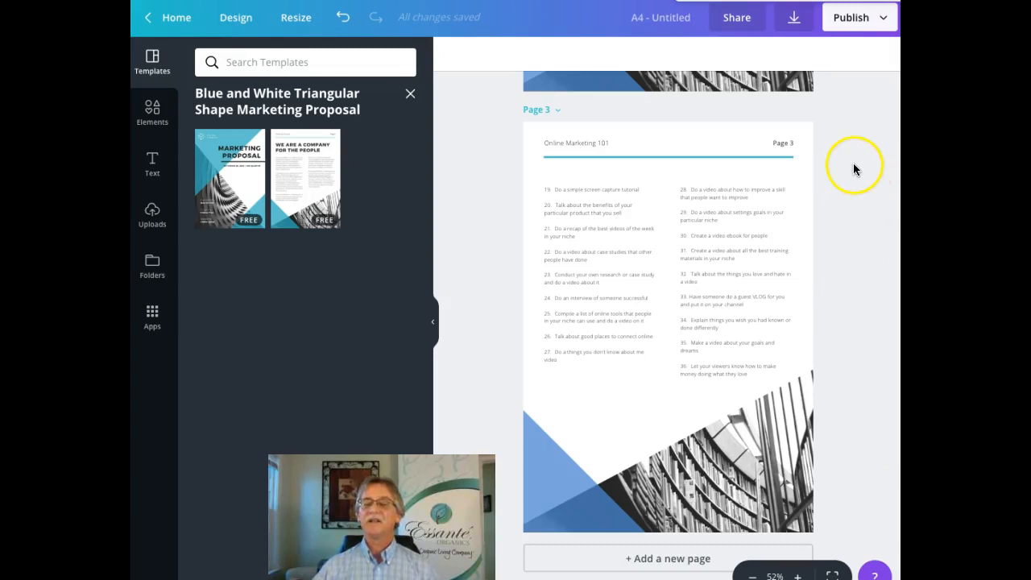
Step: Copy page 3, with video ideas 19–36, into a new page 4
scroll(823, 222, up, 1)
scroll(822, 220, down, 1)
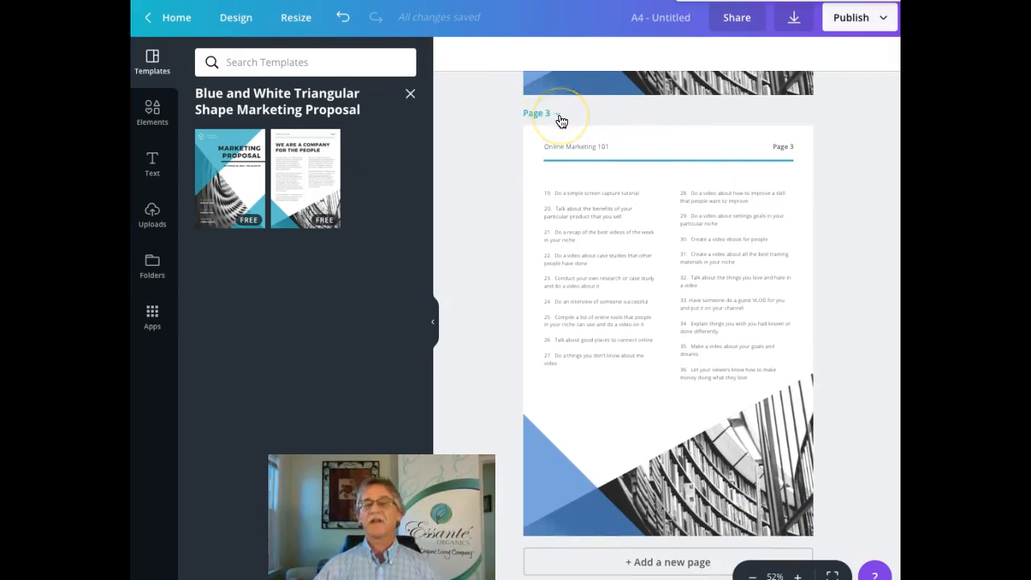
click(559, 115)
click(579, 206)
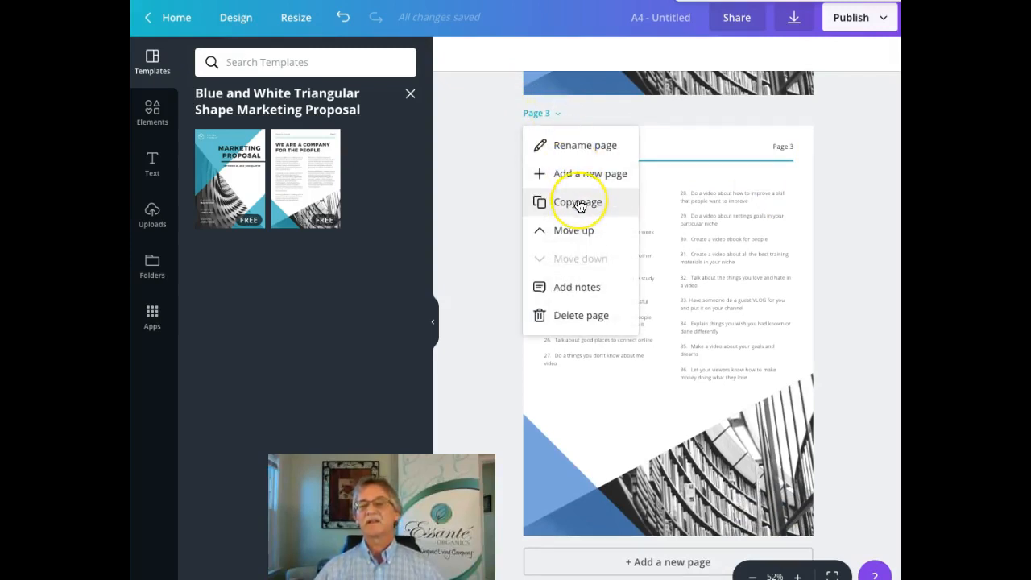
click(576, 203)
click(870, 215)
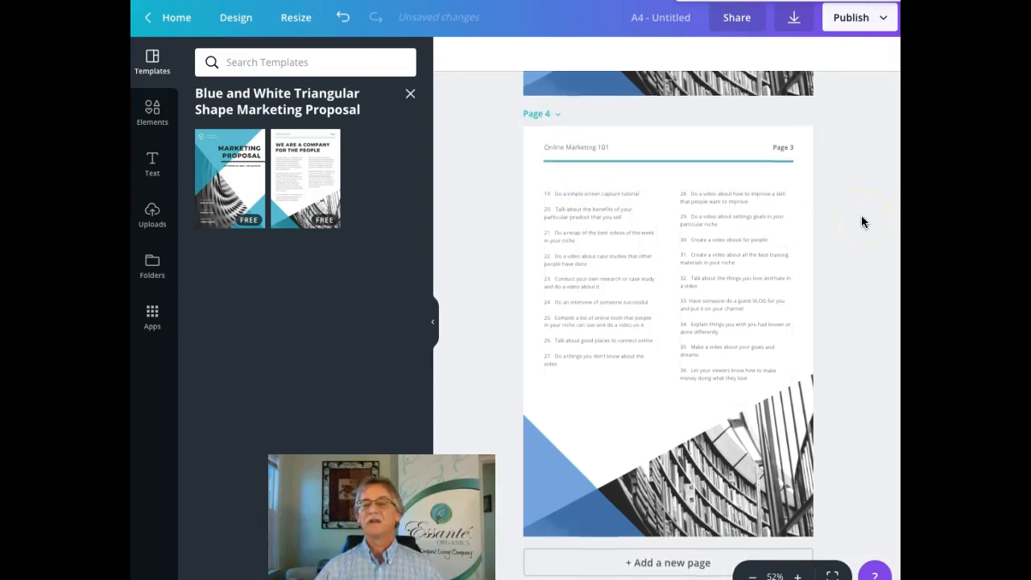
scroll(862, 222, up, 3)
Step: Edit page 4's header label so it reads 'Page 4' instead of 'Page 3'
scroll(862, 217, up, 2)
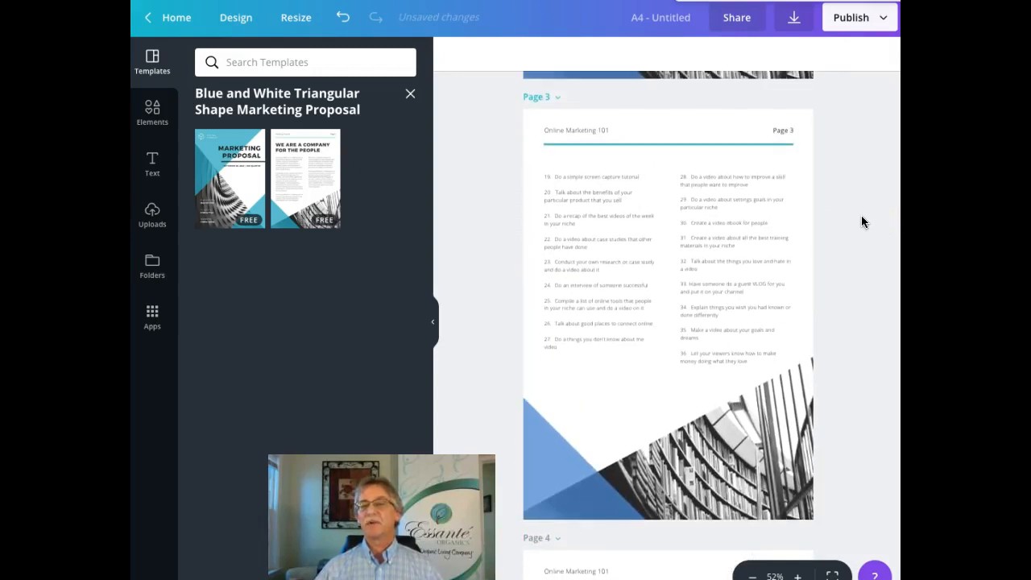
scroll(862, 218, down, 4)
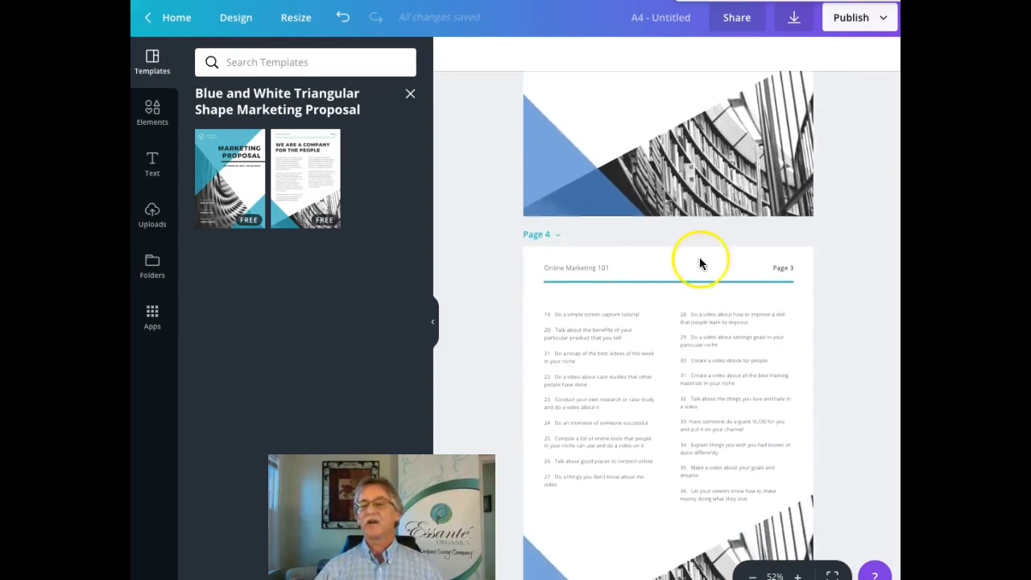
click(785, 267)
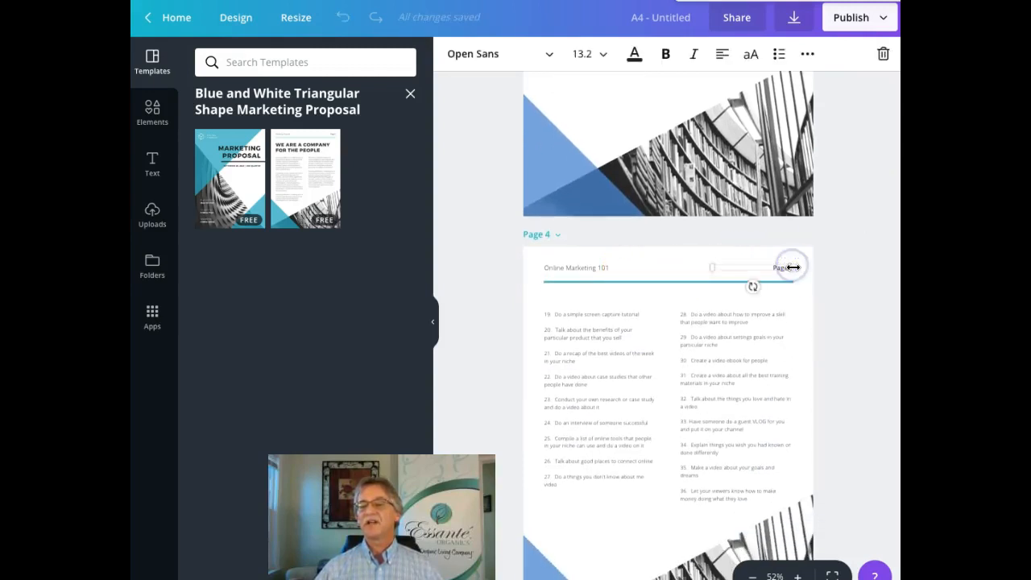
click(778, 264)
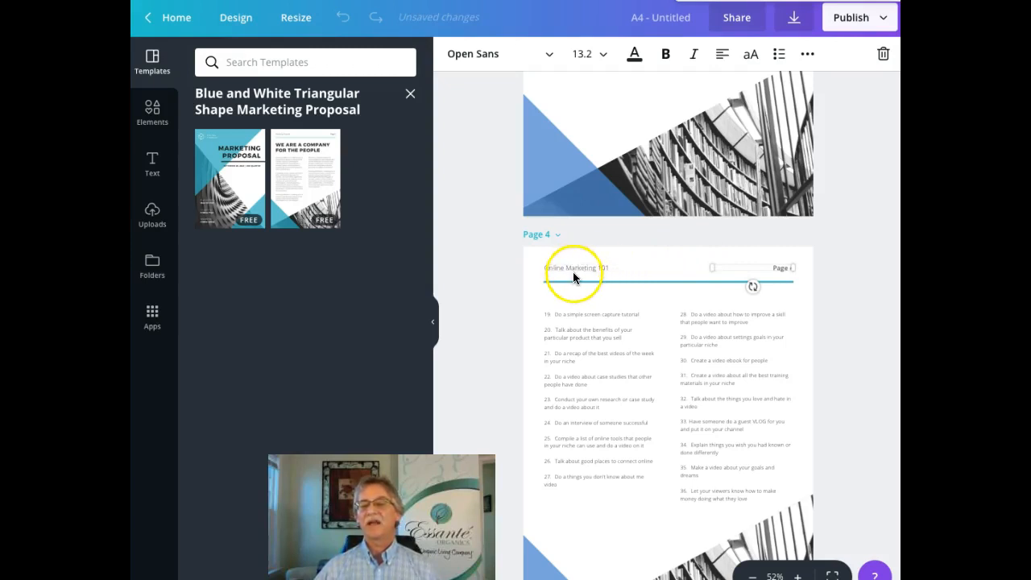
click(585, 337)
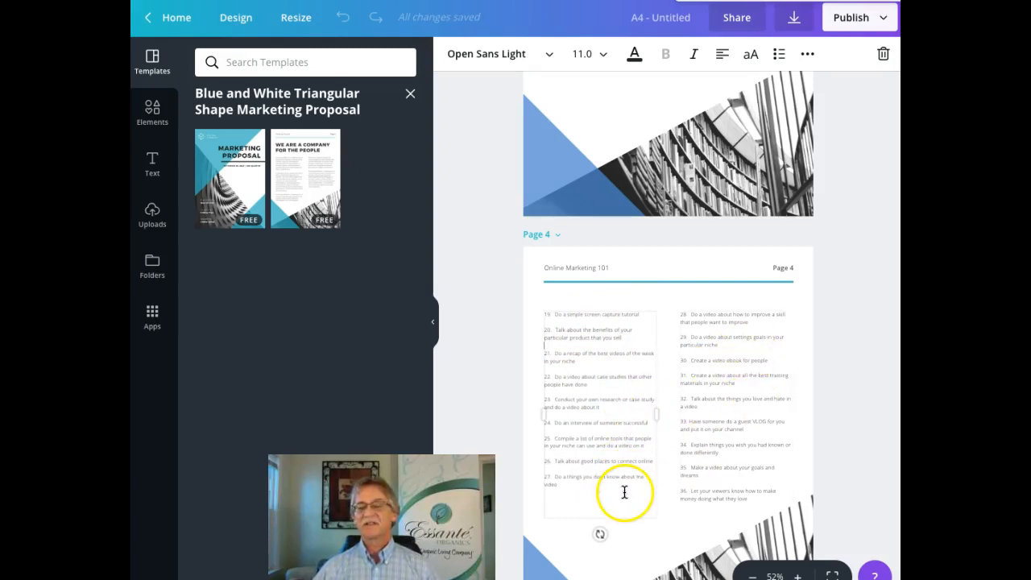
Step: Select page 4's left list, then copy video ideas 37–46 from the Writer document
drag(613, 490, 548, 316)
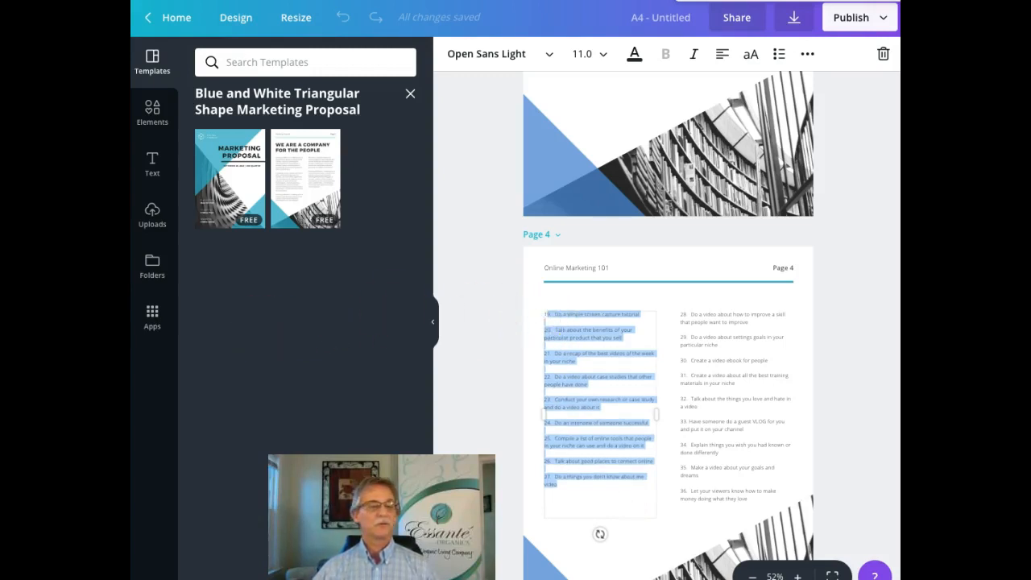
key(super+Tab)
scroll(176, 266, down, 5)
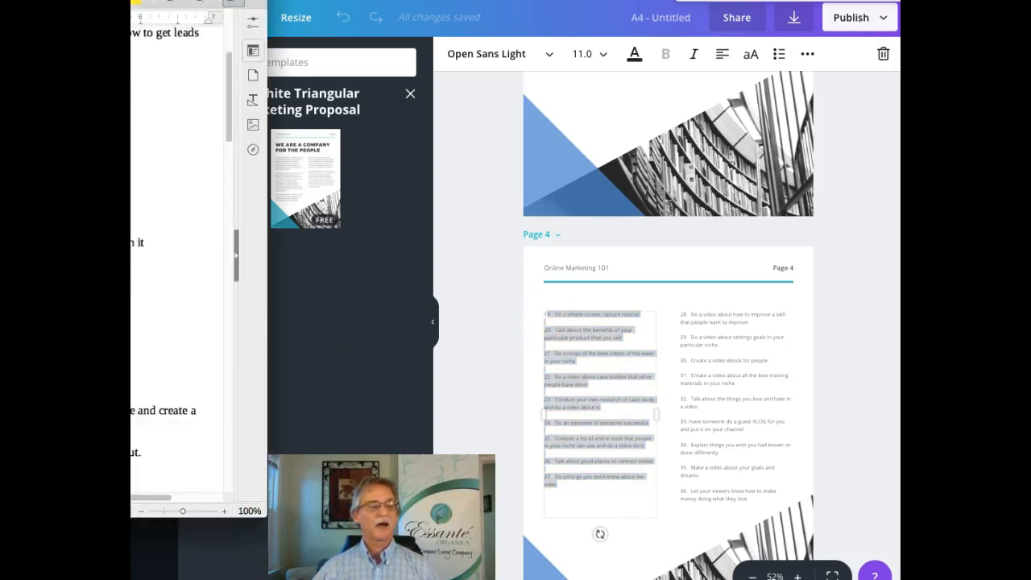
scroll(177, 266, down, 1)
scroll(176, 266, up, 2)
scroll(177, 265, right, 1)
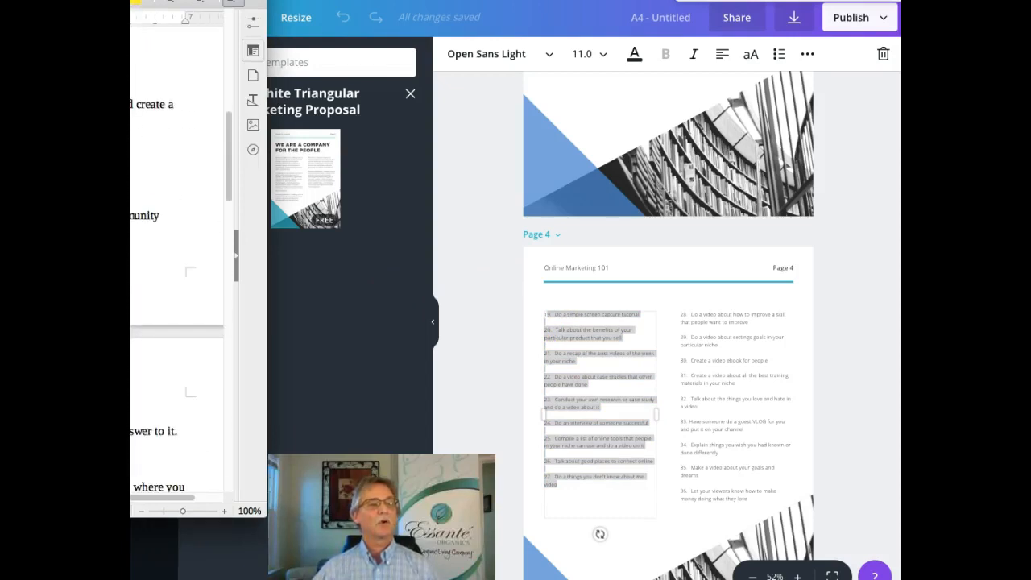
drag(133, 104, 160, 243)
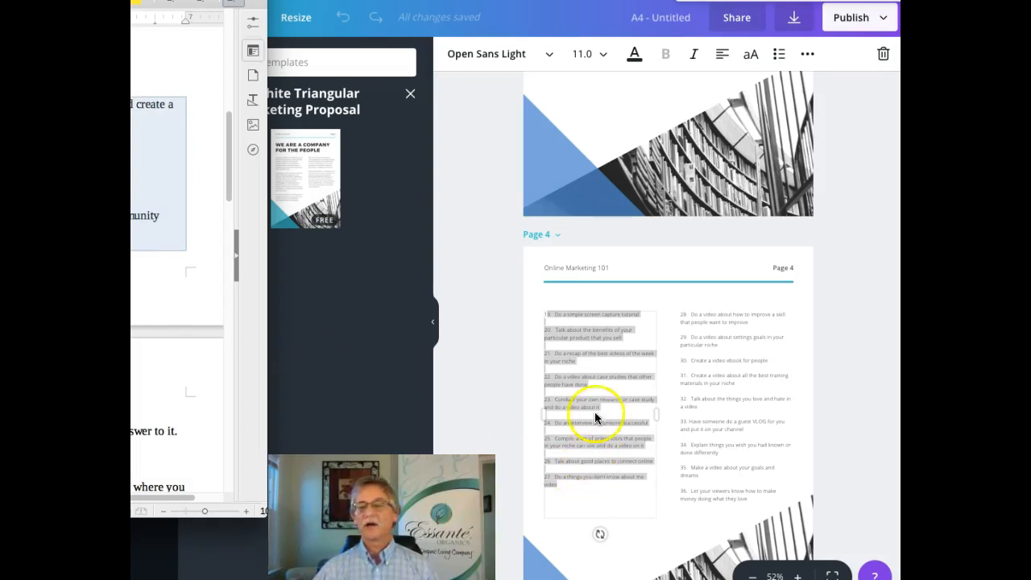
Step: Paste ideas 37–46 over the left list, tighten the gap after '37.', and widen the column
click(552, 318)
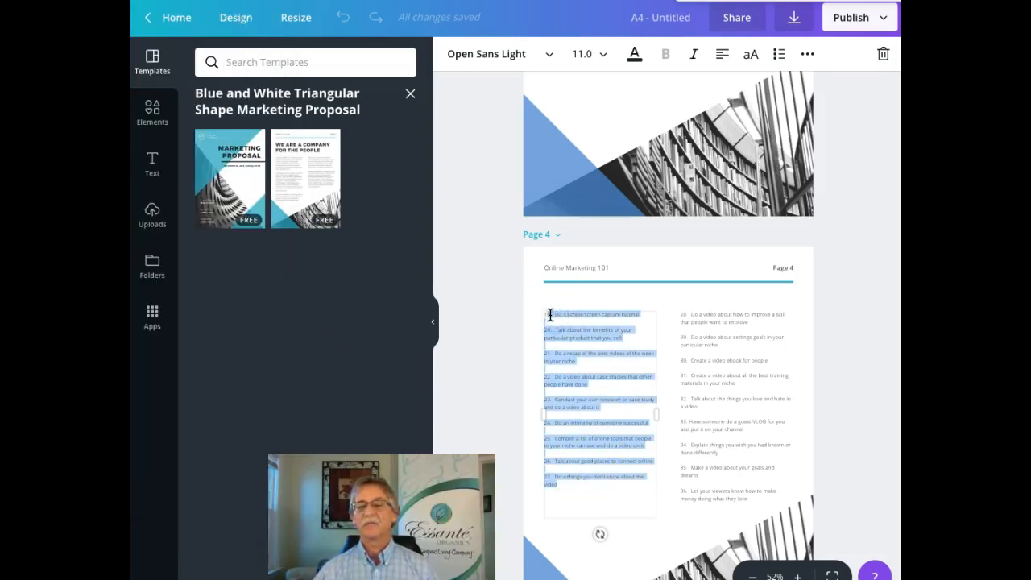
right_click(552, 317)
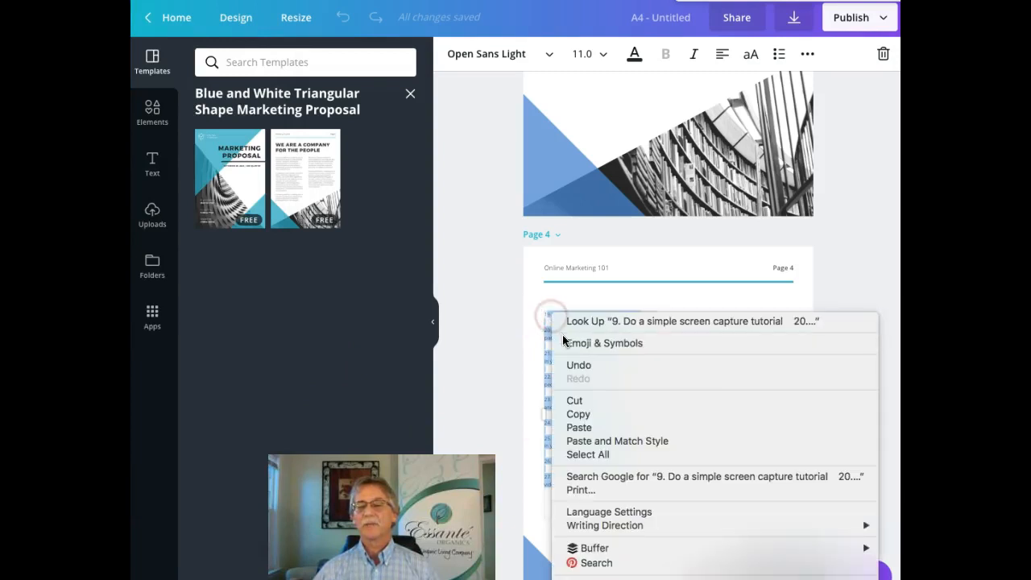
click(581, 427)
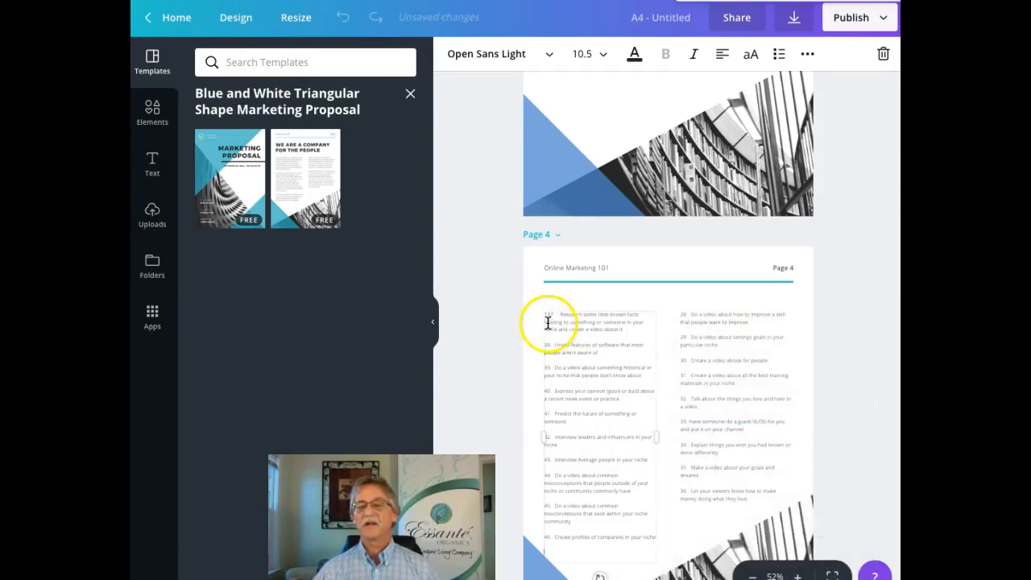
click(547, 313)
key(Delete)
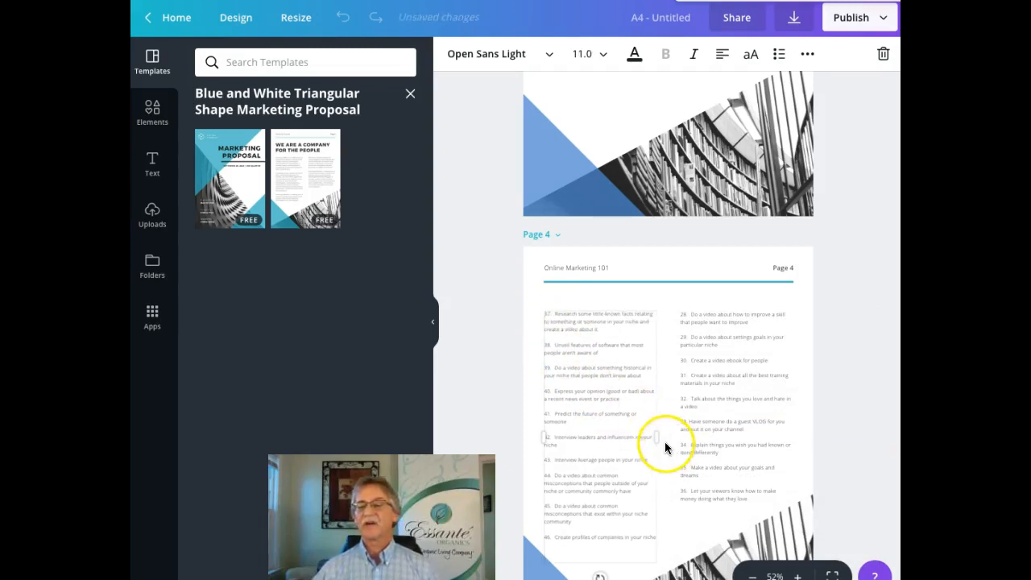
drag(671, 435, 677, 436)
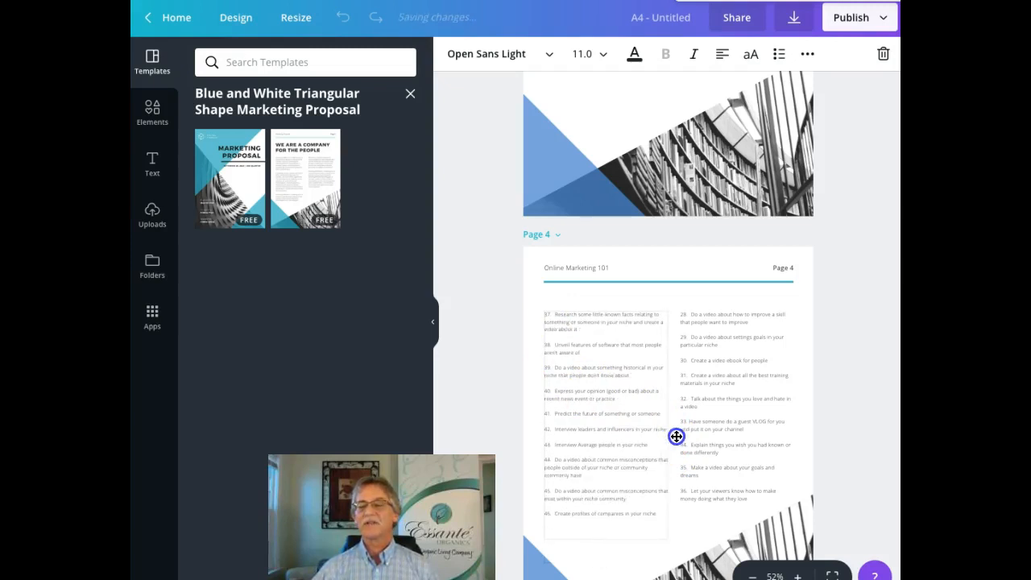
Step: Replace page 4's right column with the next video ideas copied from Writer
click(739, 392)
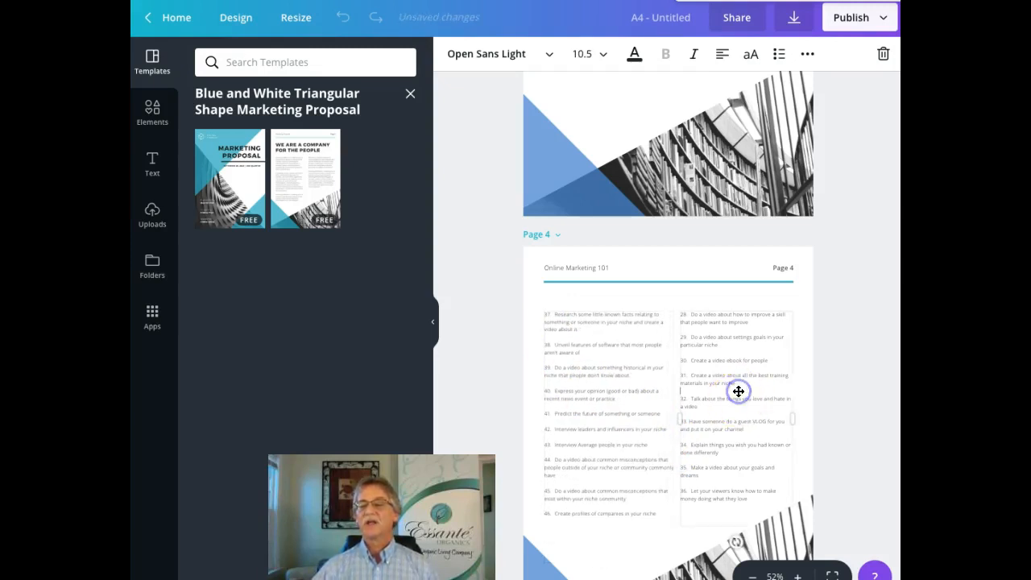
drag(755, 492, 679, 314)
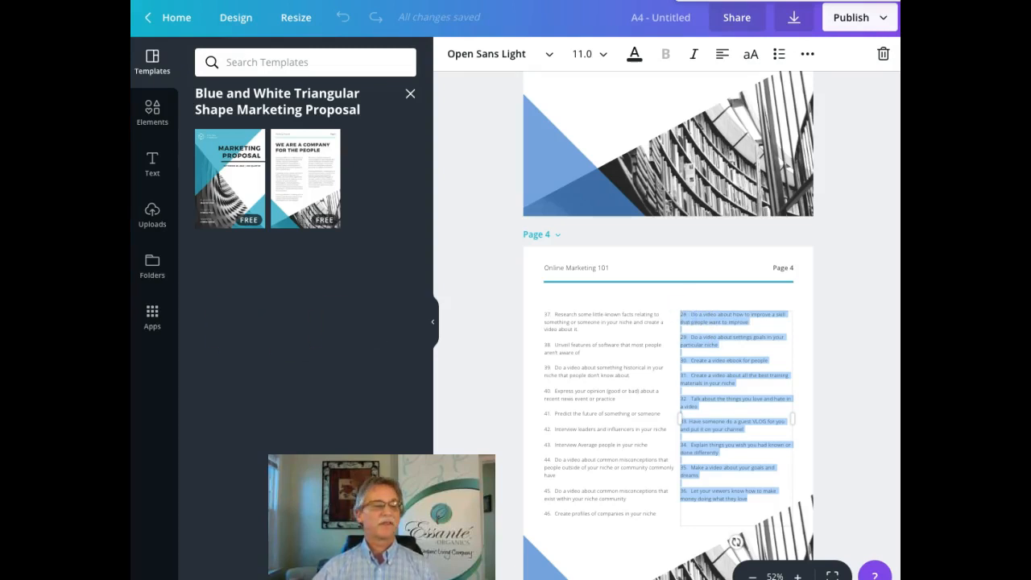
key(super+Tab)
scroll(177, 266, down, 5)
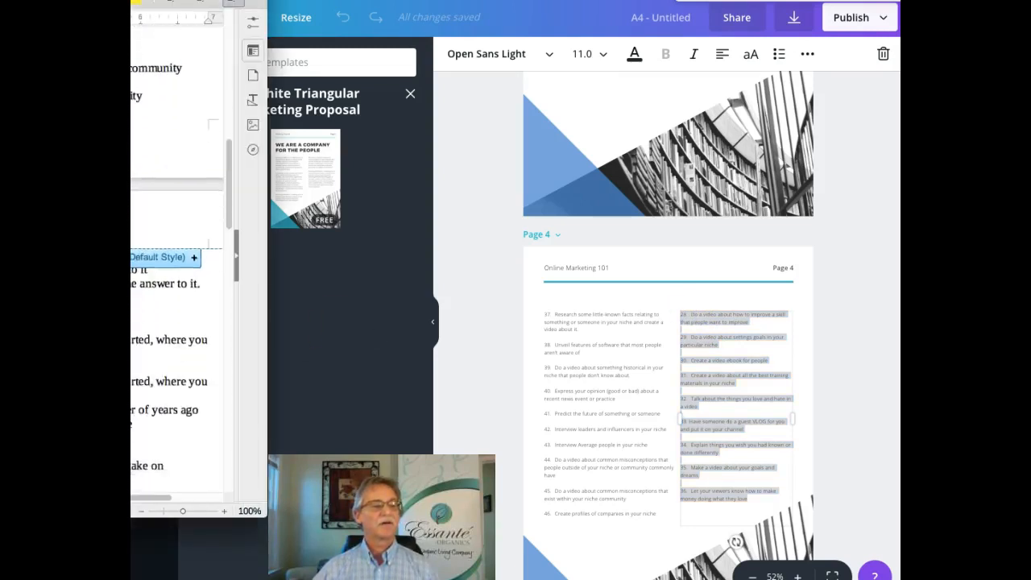
drag(161, 199, 226, 359)
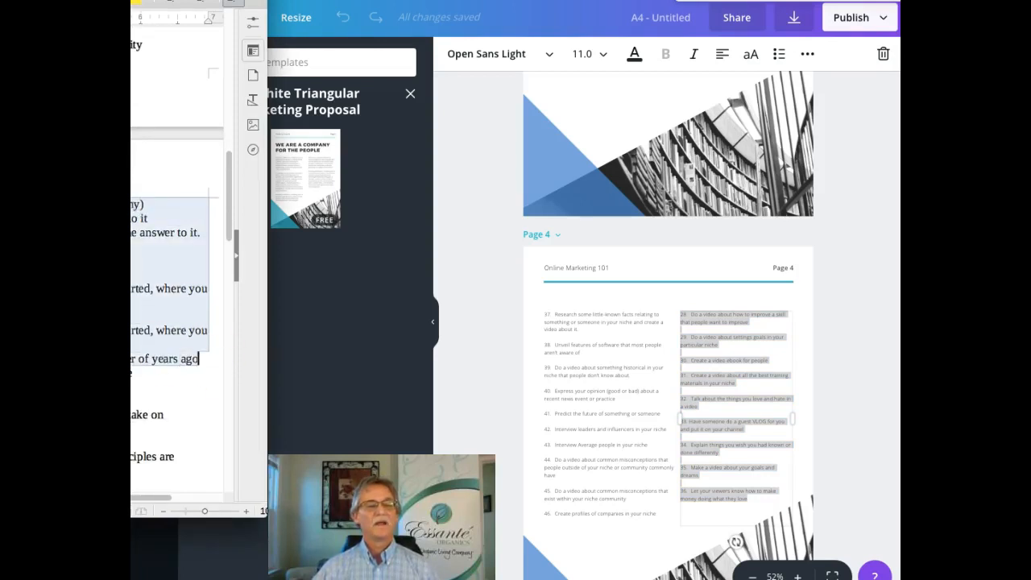
click(686, 314)
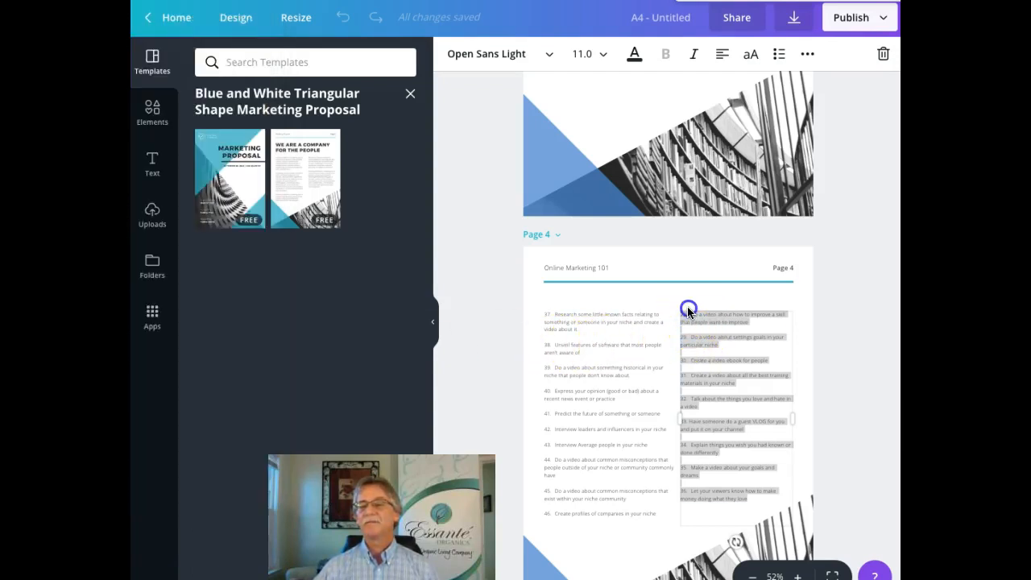
right_click(687, 318)
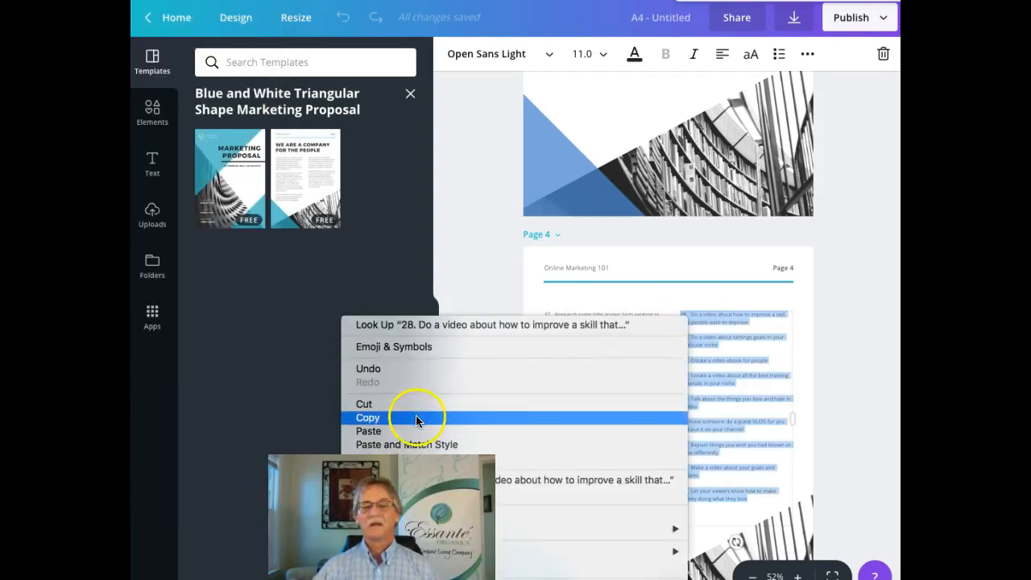
click(391, 439)
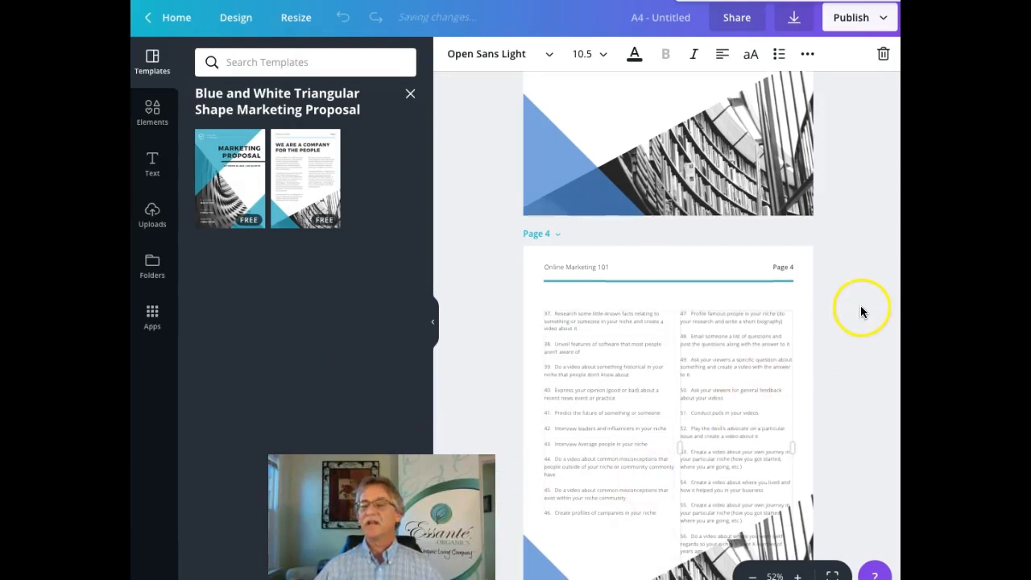
Step: Cut the overflowing item 56 from the right column
scroll(862, 310, down, 3)
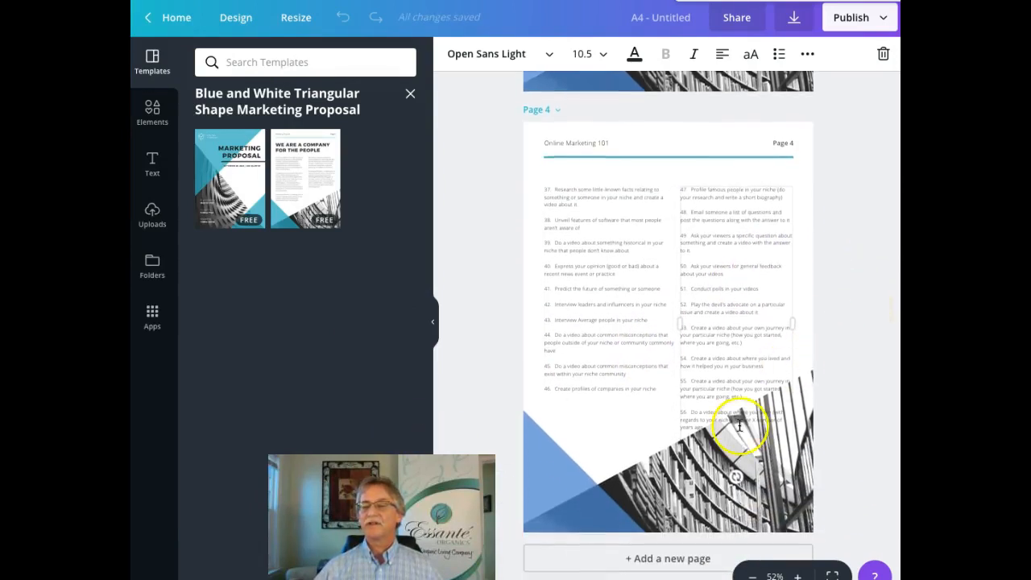
drag(718, 422, 669, 403)
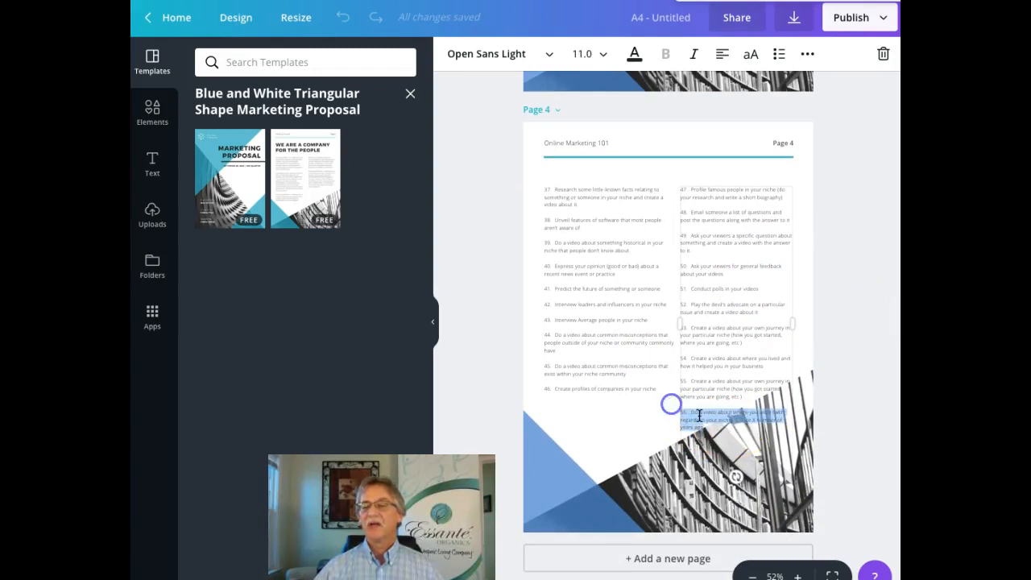
right_click(701, 418)
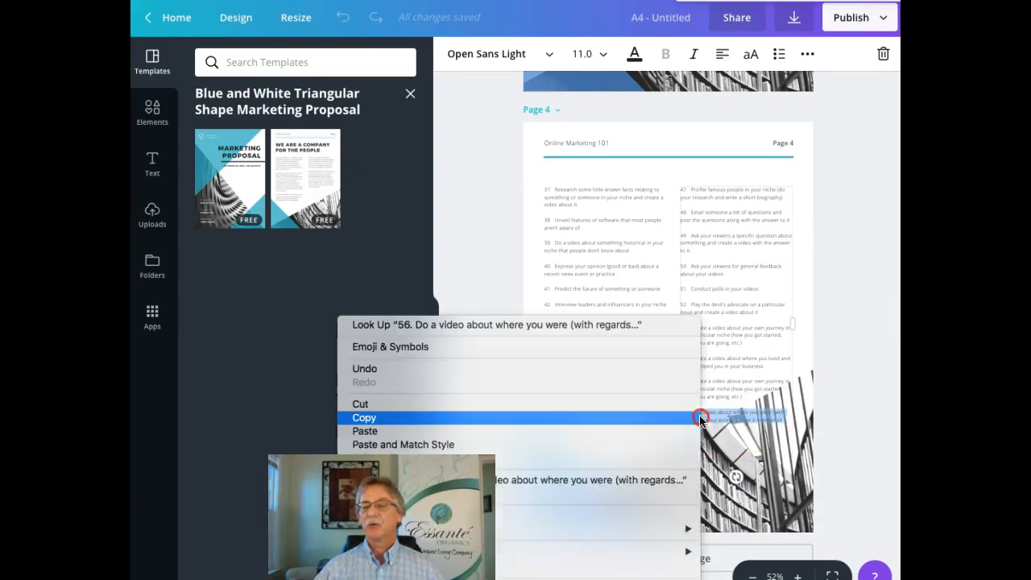
click(363, 404)
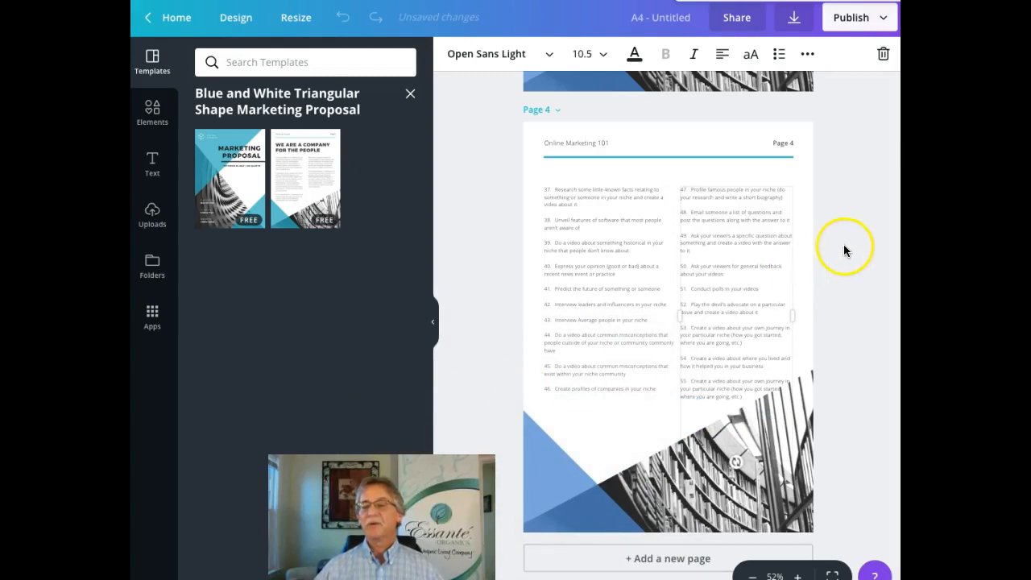
Step: Add a new blank page to the design
click(676, 561)
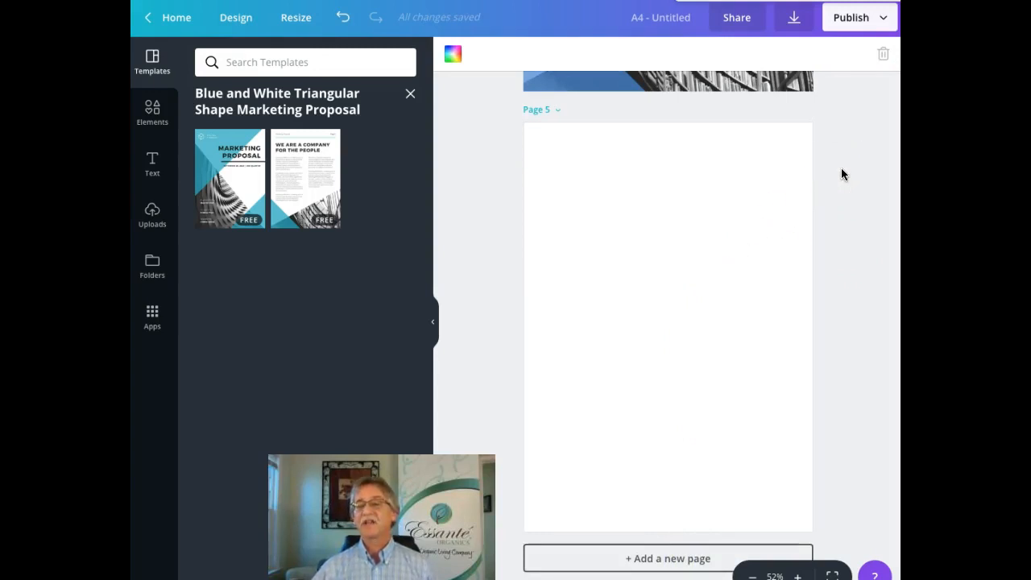
scroll(842, 170, up, 6)
scroll(841, 168, up, 2)
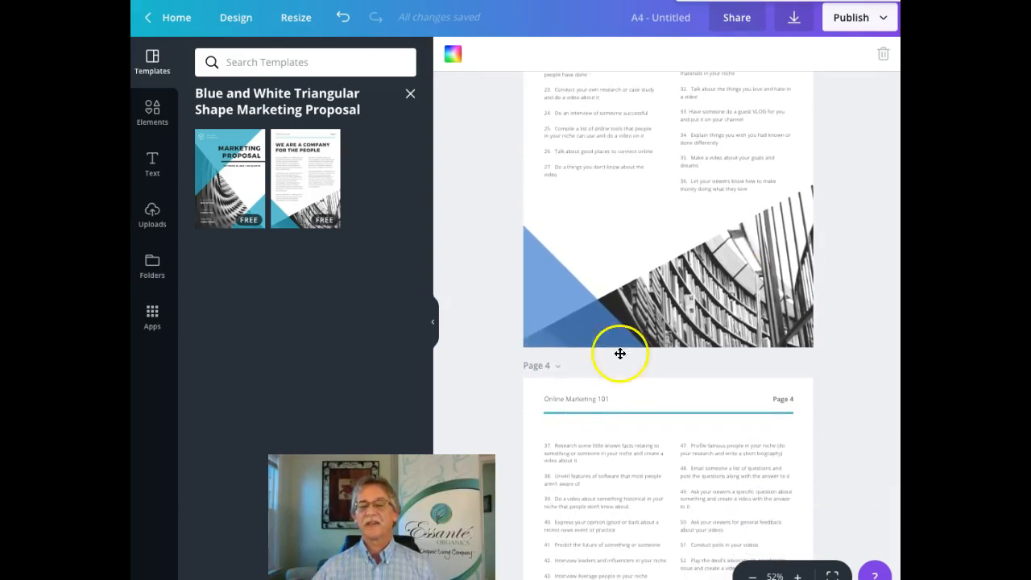
Step: Duplicate page 4 into page 5, then duplicate page 5 again
click(558, 366)
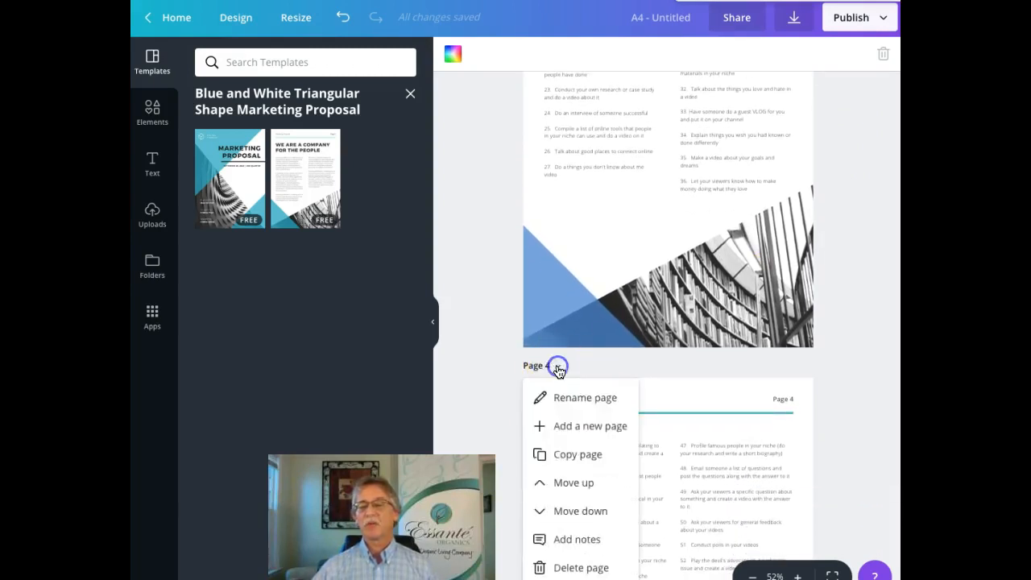
click(564, 455)
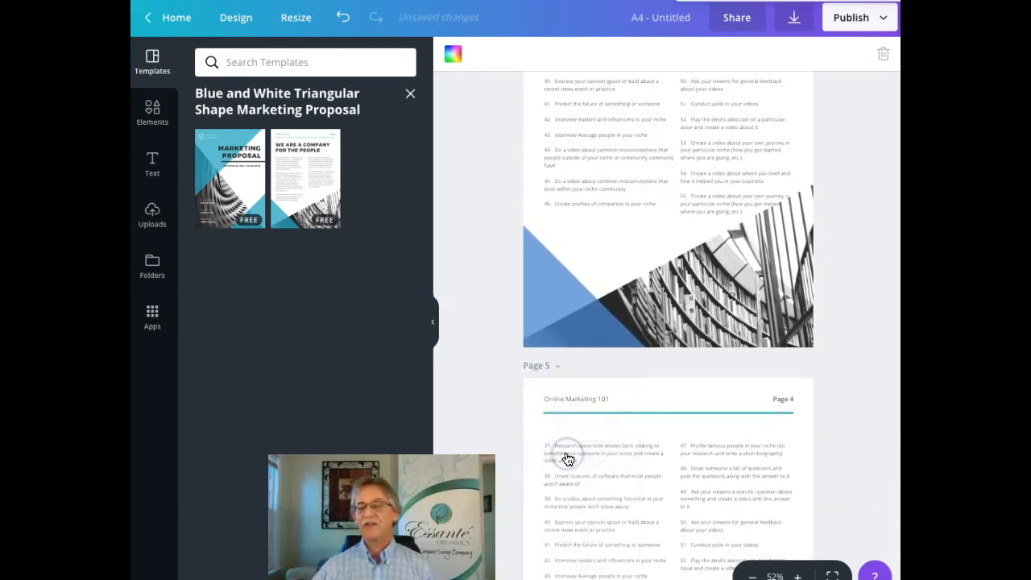
click(558, 366)
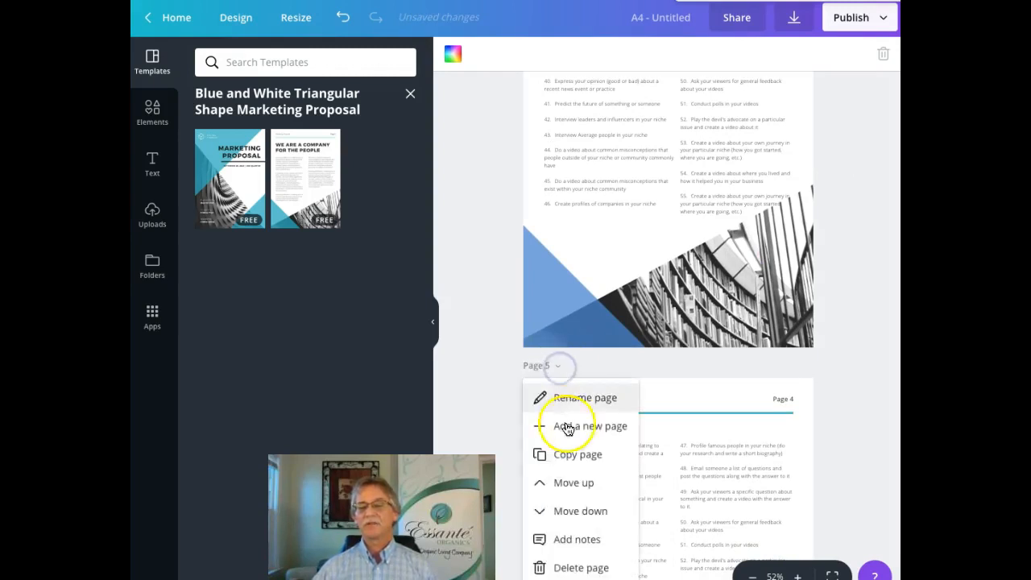
click(575, 464)
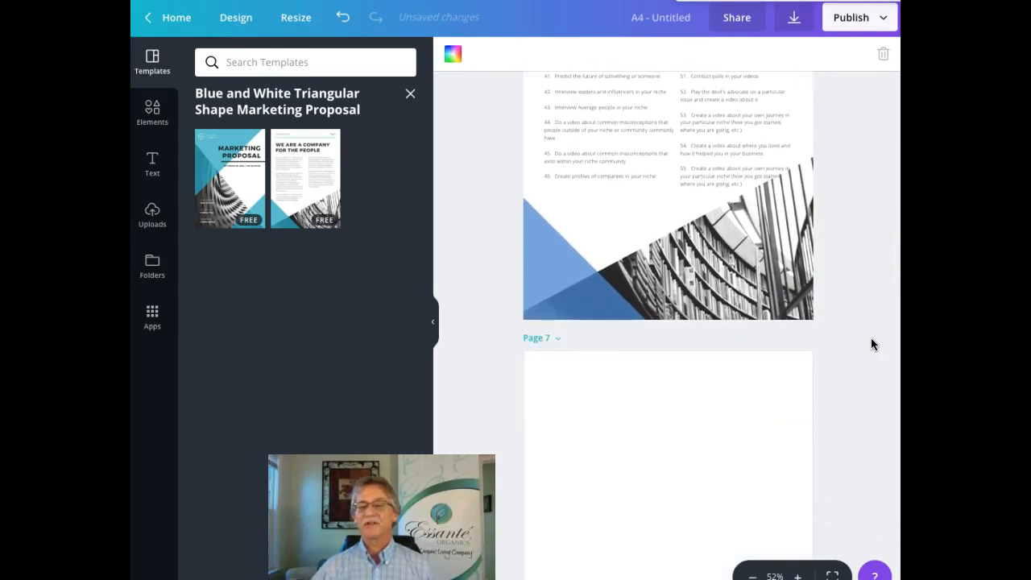
scroll(872, 344, up, 8)
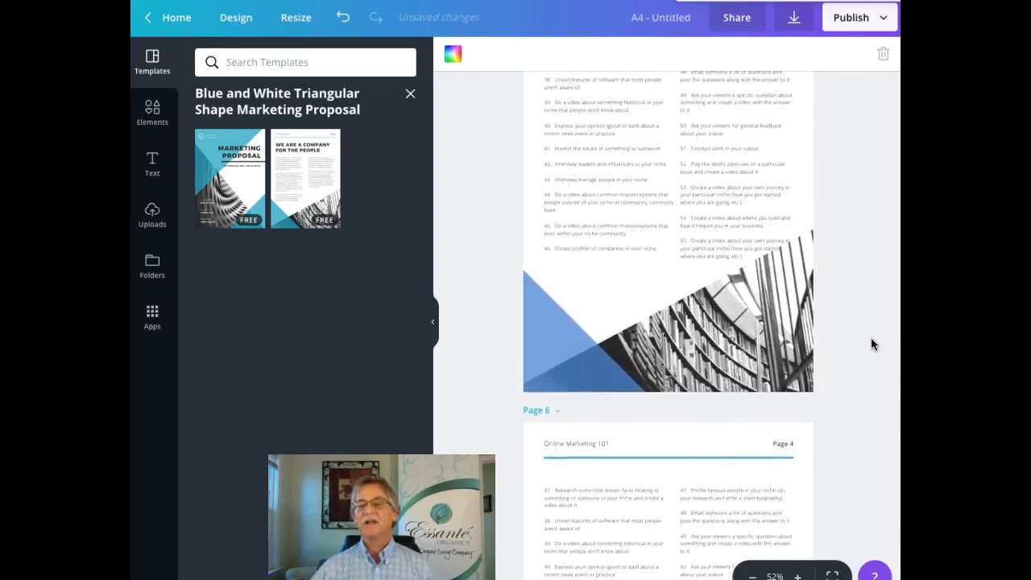
scroll(872, 344, up, 5)
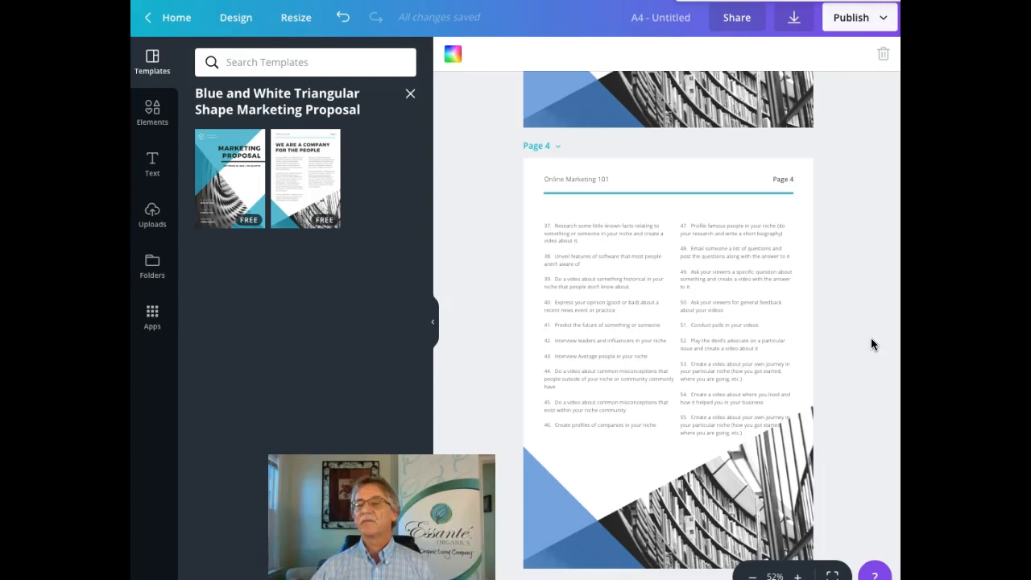
scroll(871, 344, down, 3)
Step: Change page 5's header number from 4 to 5
click(787, 264)
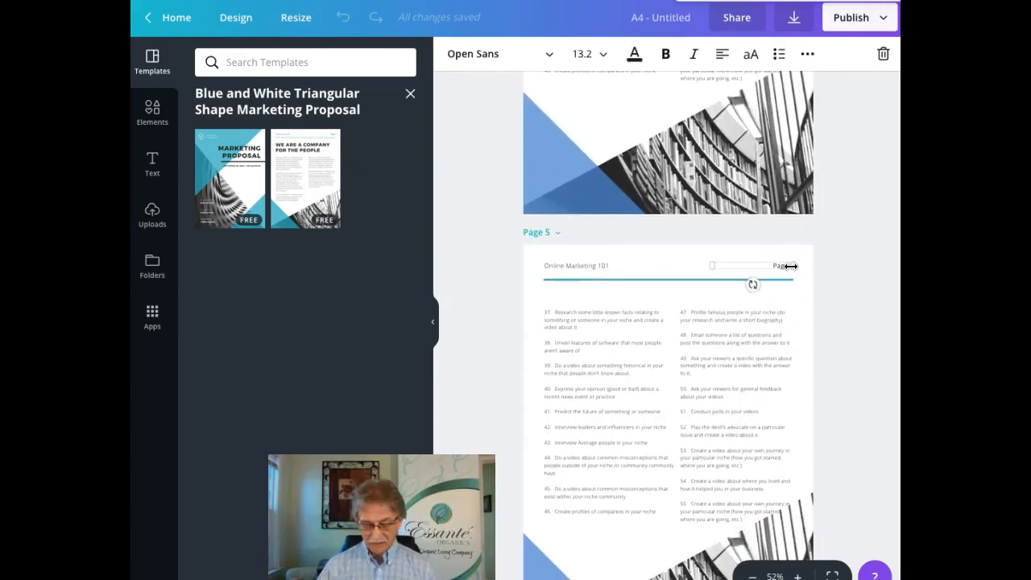
key(BackSpace)
text(5)
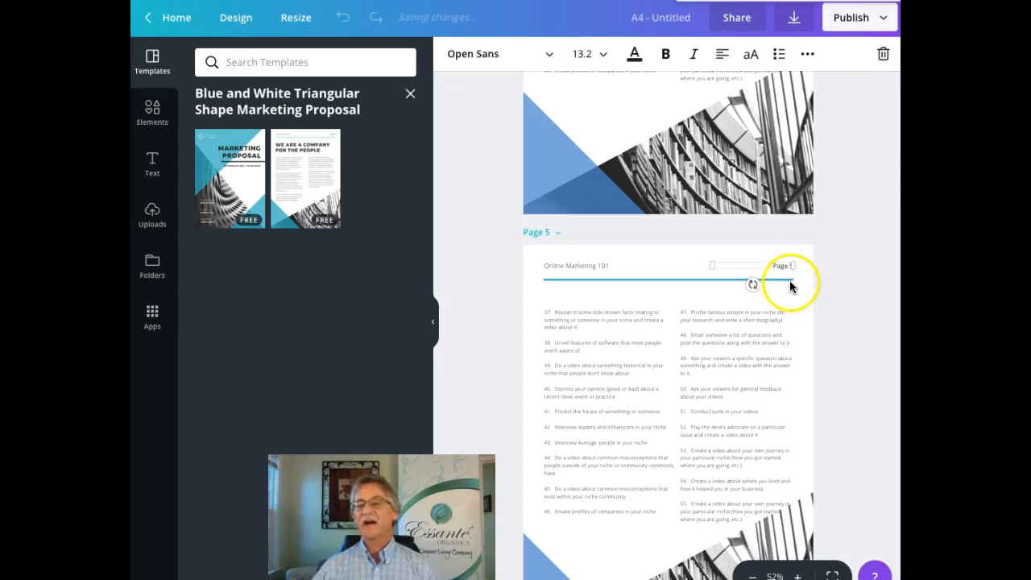
Step: Copy video ideas 56–63 from Writer and paste them over page 5's left column
click(653, 514)
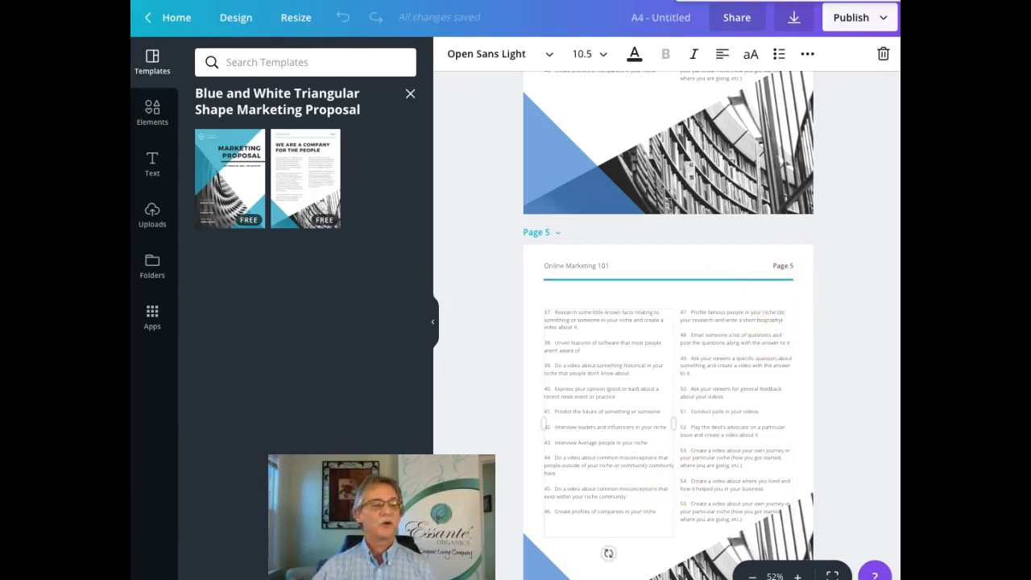
key(super+Tab)
drag(130, 359, 131, 477)
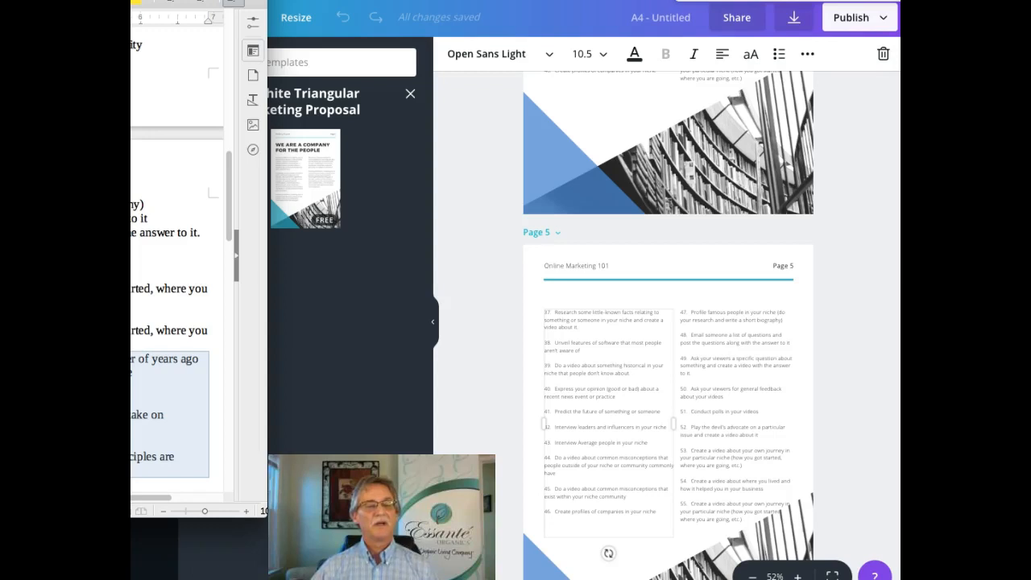
click(655, 510)
drag(655, 511, 539, 311)
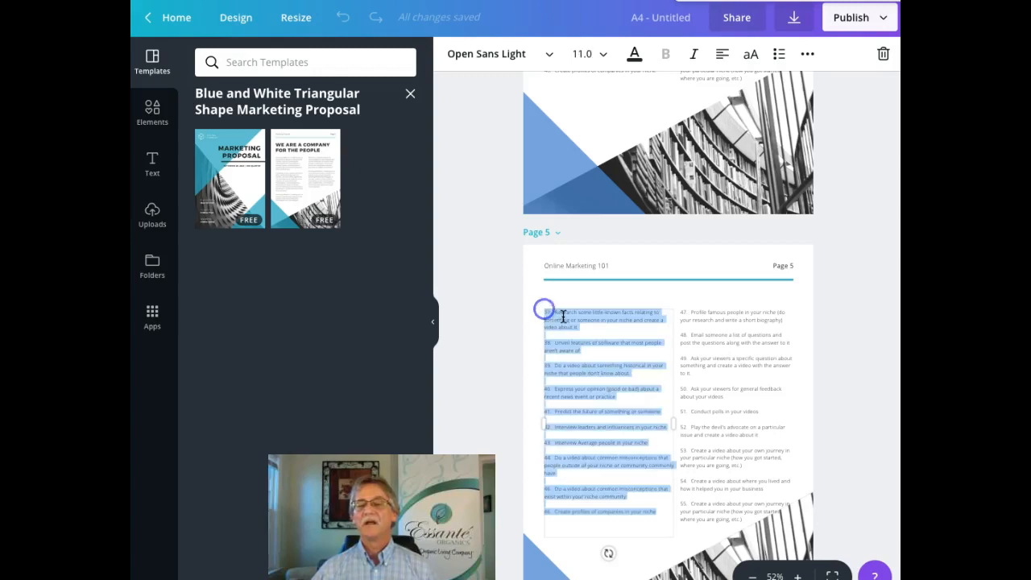
right_click(565, 316)
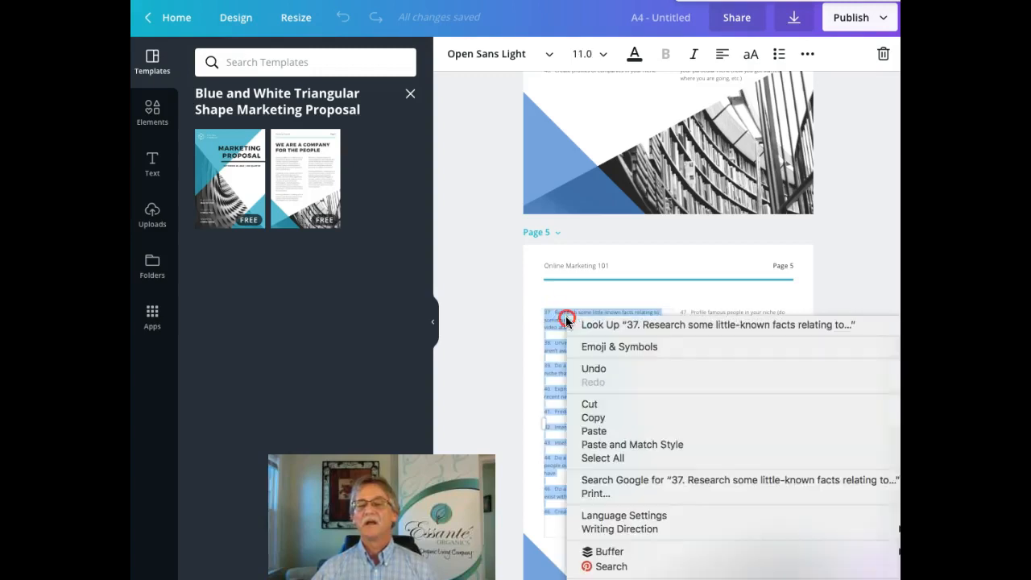
click(605, 431)
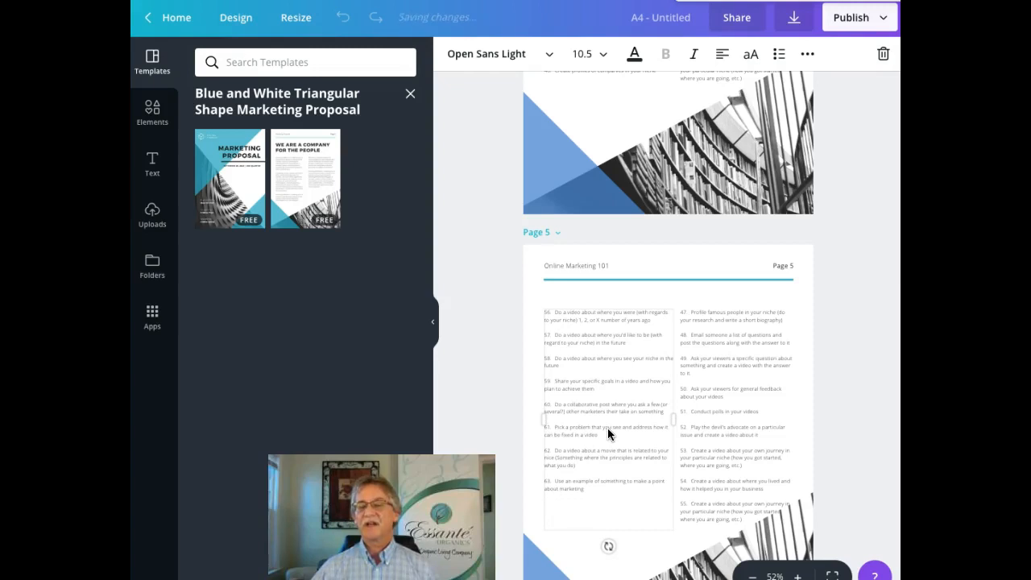